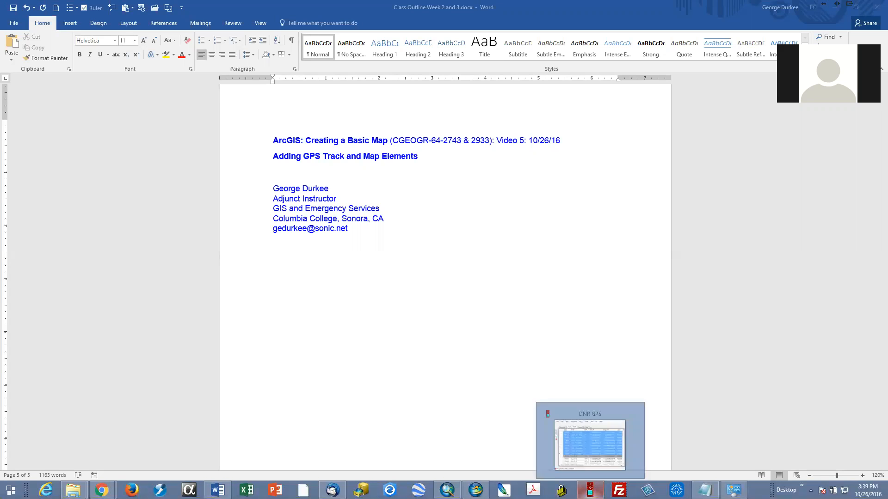
Step: Switch to DNR GPS and load the Bishop Pass search GPX file whose name ends in (1) from the GPS folder
{"action": "left_click", "coordinate": [590, 490]}
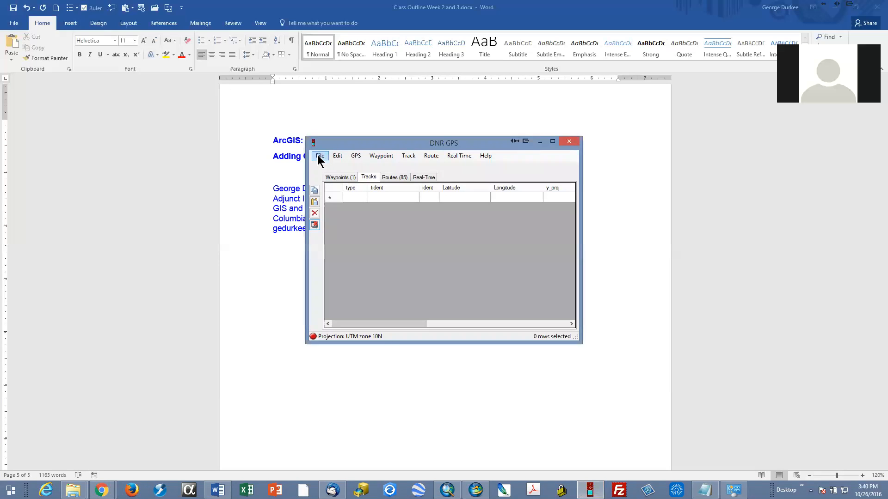
{"action": "left_click", "coordinate": [357, 157]}
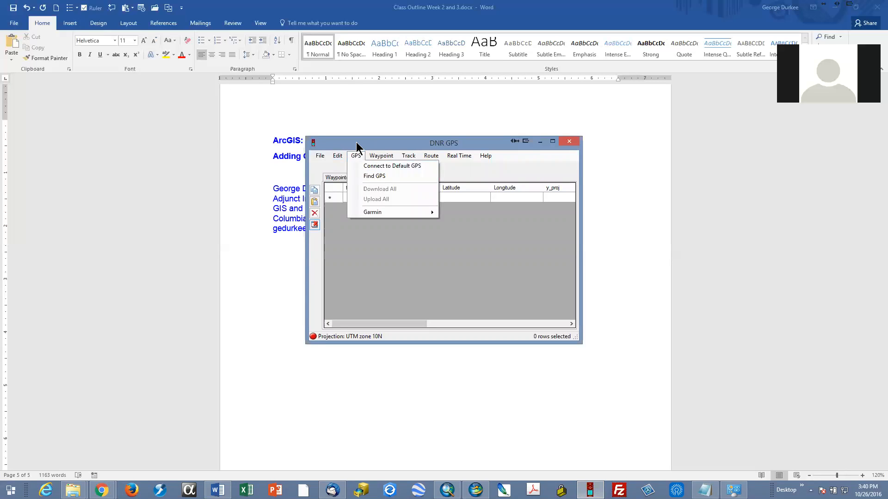
{"action": "left_click", "coordinate": [356, 146]}
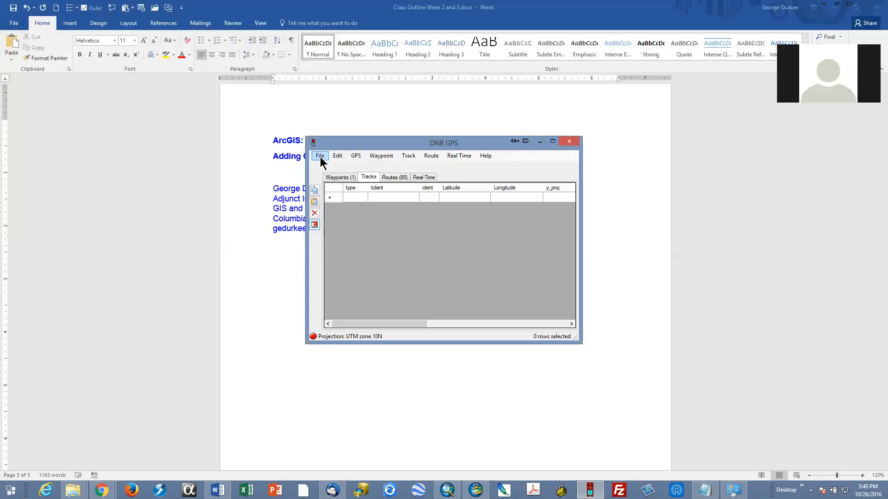
{"action": "left_click", "coordinate": [320, 156]}
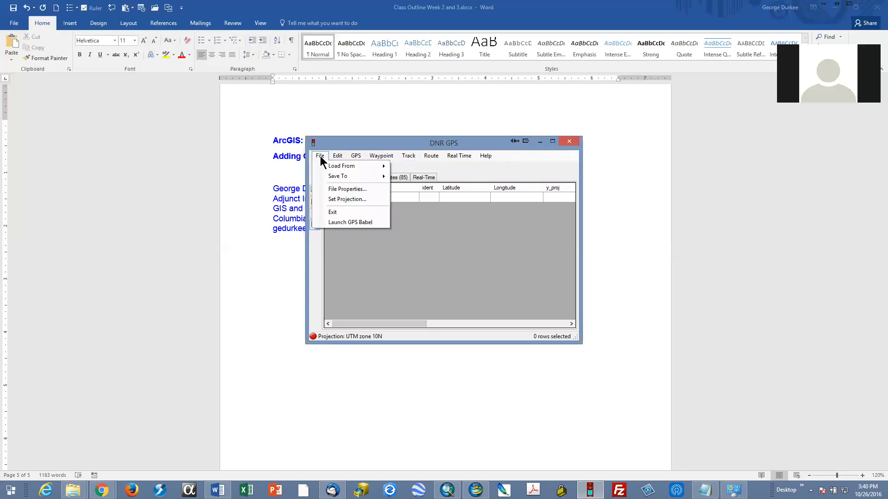
{"action": "mouse_move", "coordinate": [338, 168]}
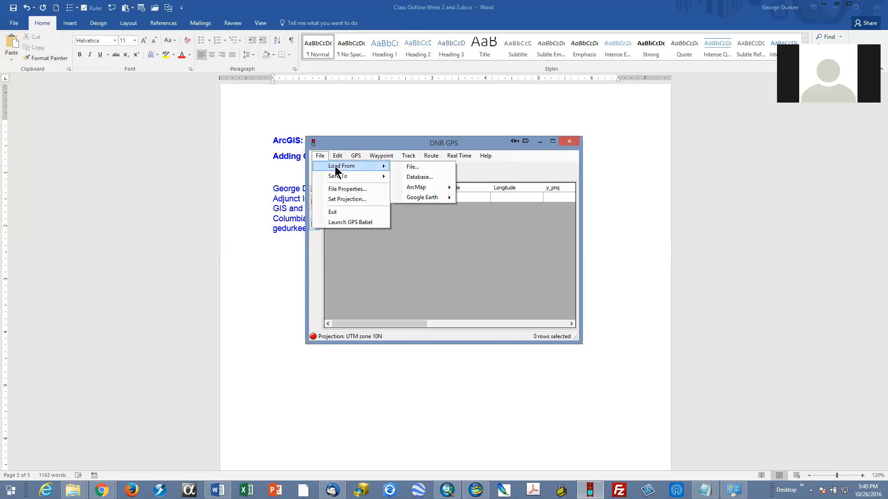
{"action": "left_click", "coordinate": [425, 167]}
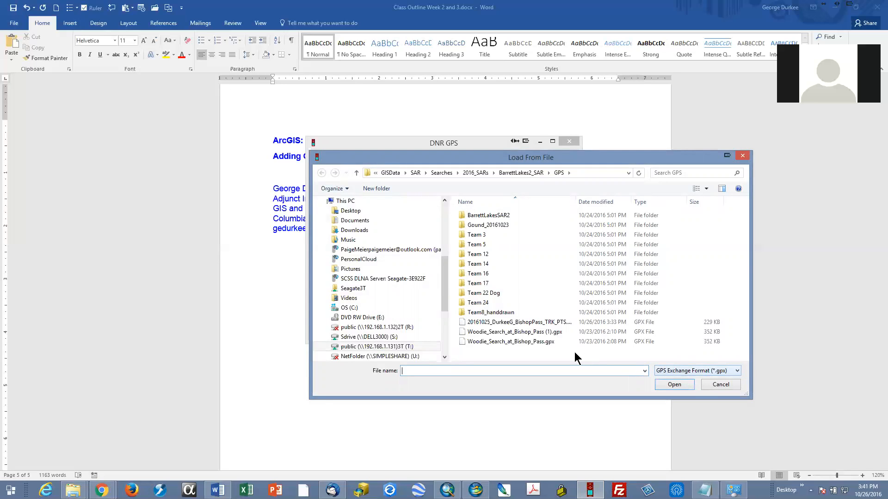
{"action": "left_click", "coordinate": [687, 369]}
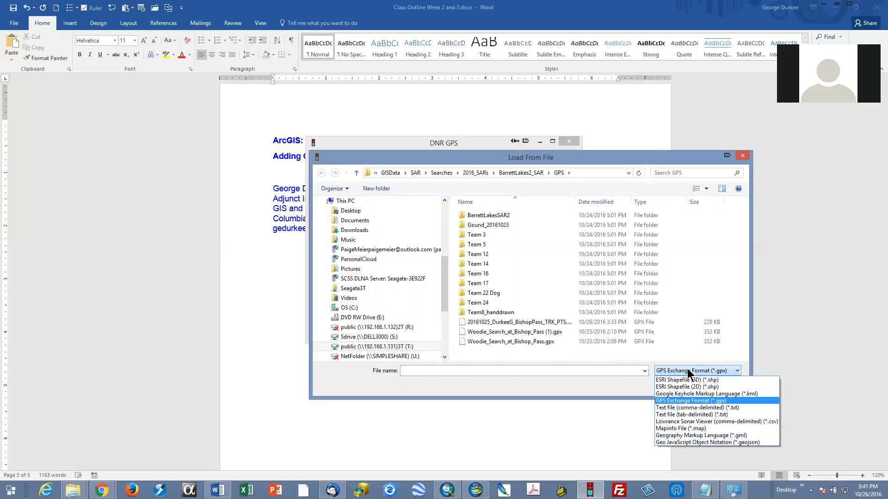
{"action": "left_click", "coordinate": [687, 369]}
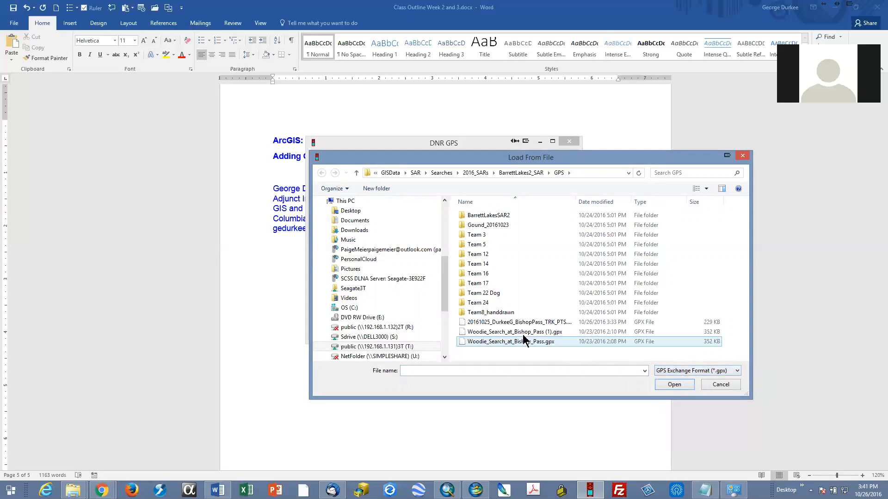
{"action": "left_click", "coordinate": [464, 332]}
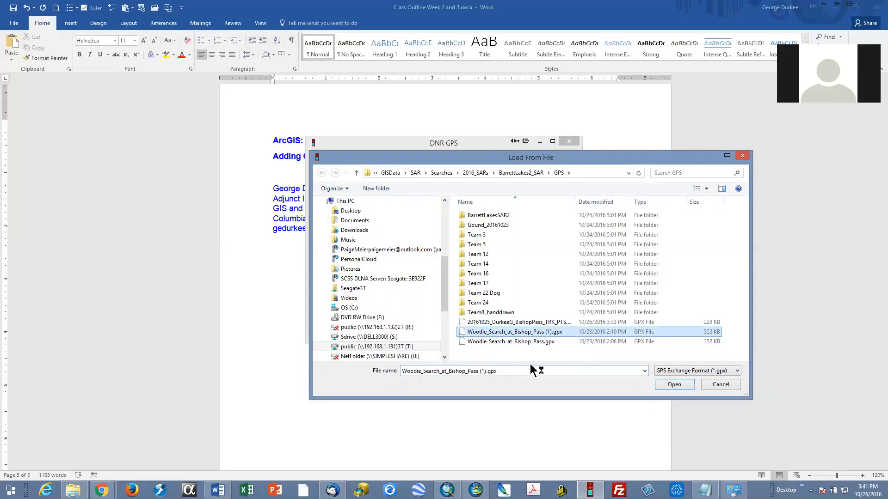
{"action": "left_click", "coordinate": [671, 386]}
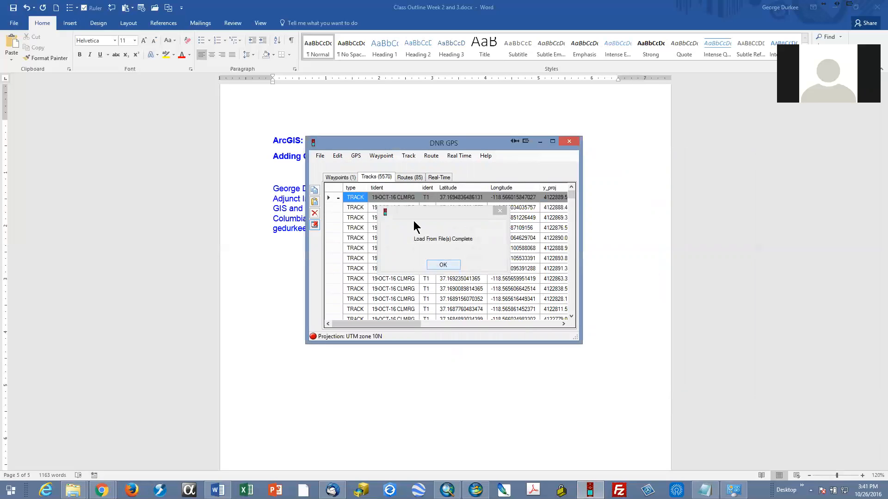
{"action": "left_click", "coordinate": [443, 265]}
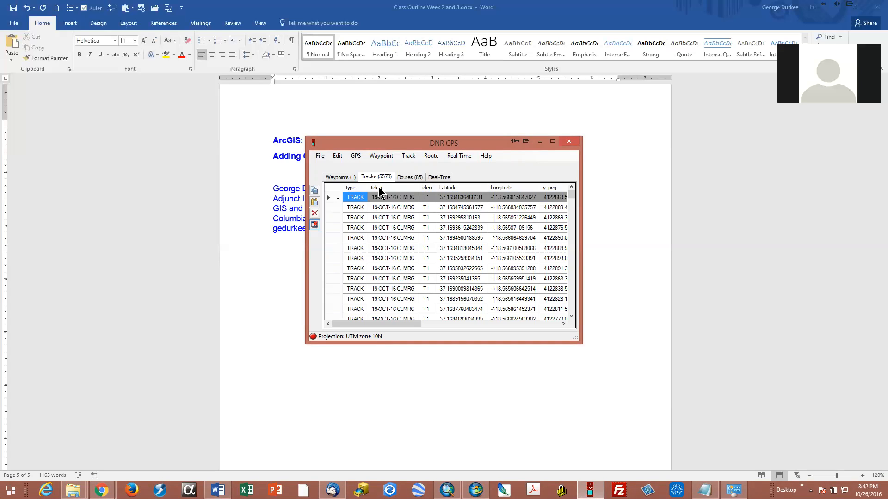
Step: Select all rows of the 19-OCT-16 CLMRG track, from its first point through its last one before Inyo 10.19
{"action": "left_click", "coordinate": [332, 196]}
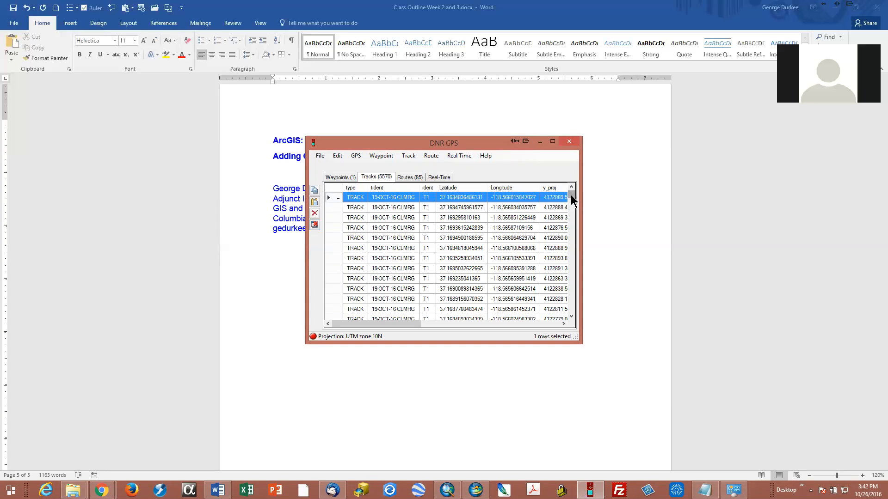
{"action": "left_click_drag", "start_coordinate": [572, 199], "coordinate": [573, 209]}
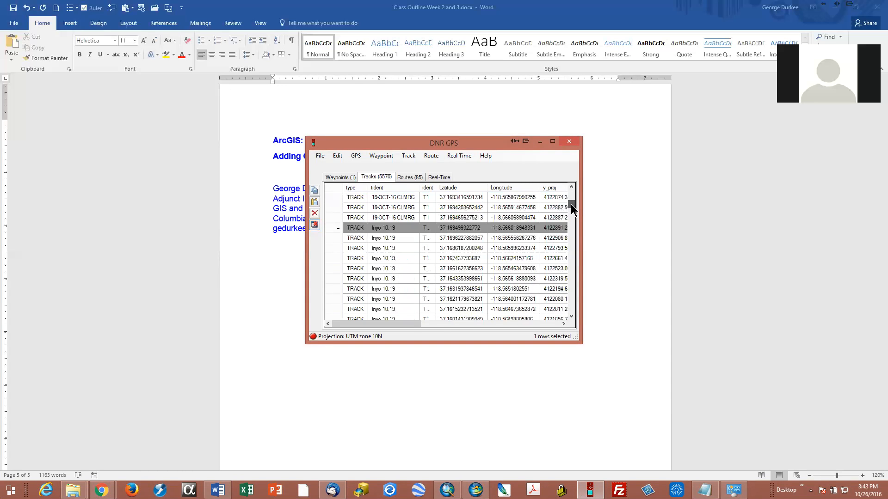
{"action": "left_click", "coordinate": [332, 218], "text": "shift"}
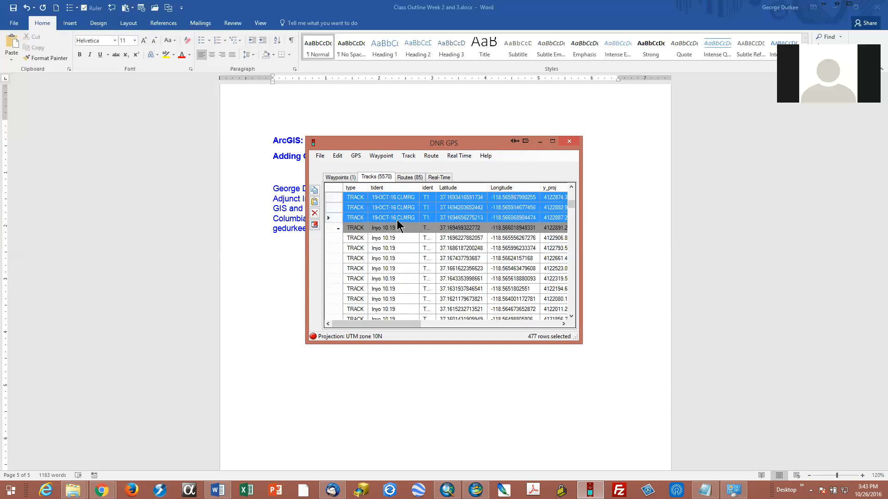
Step: Start saving the selected track points to a file in ESRI Shapefile (2D) format
{"action": "left_click", "coordinate": [320, 157]}
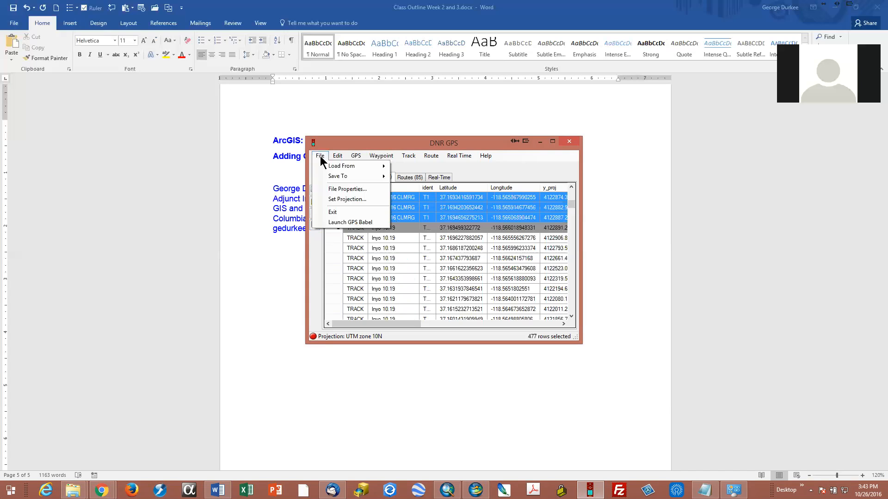
{"action": "mouse_move", "coordinate": [334, 177]}
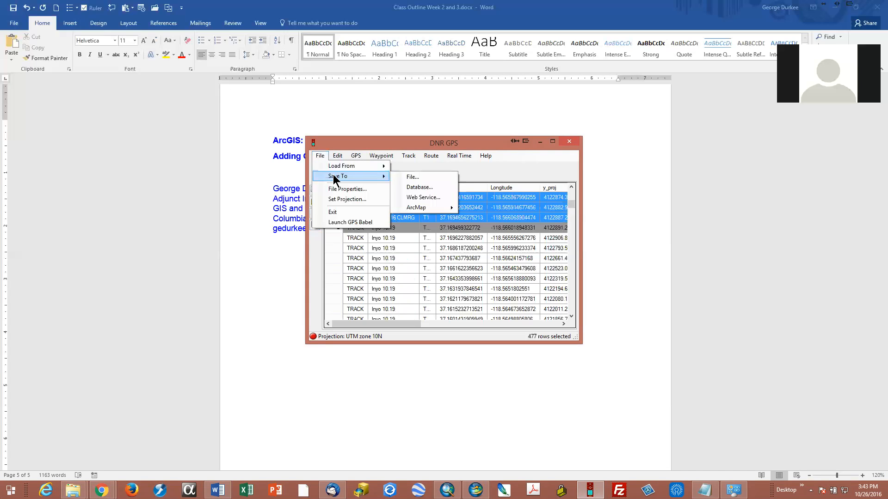
{"action": "left_click", "coordinate": [418, 176]}
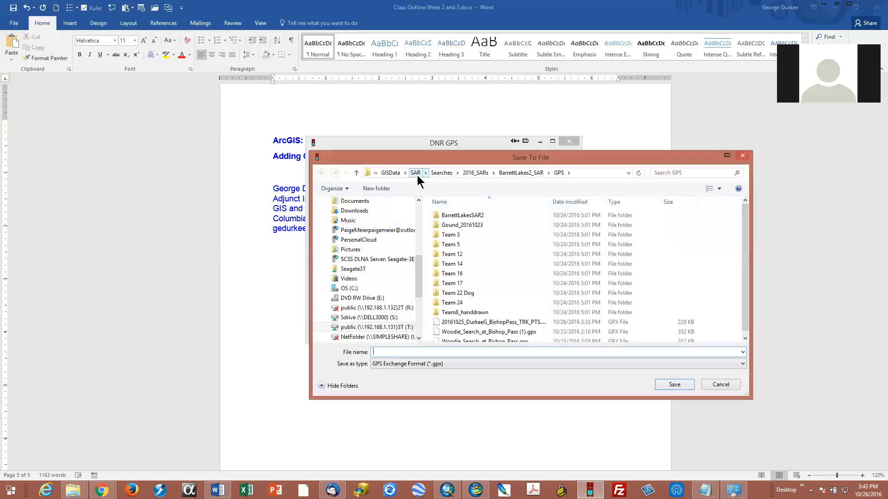
{"action": "left_click", "coordinate": [406, 364]}
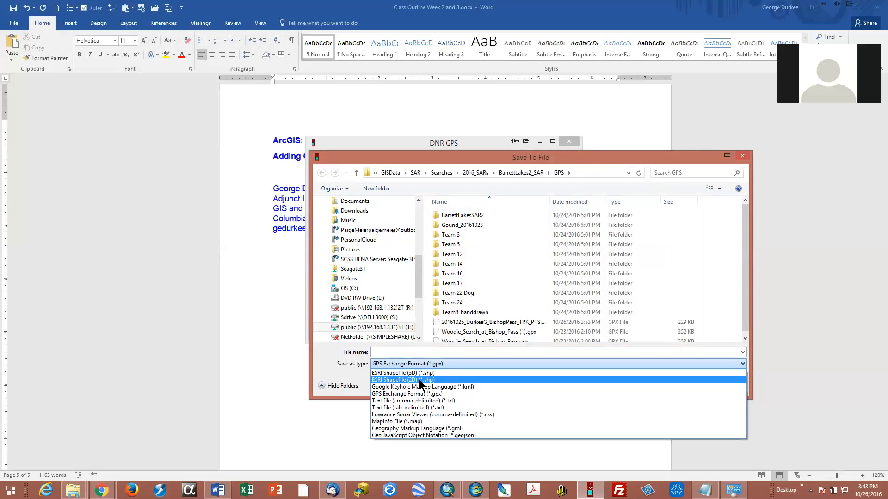
{"action": "left_click", "coordinate": [420, 381]}
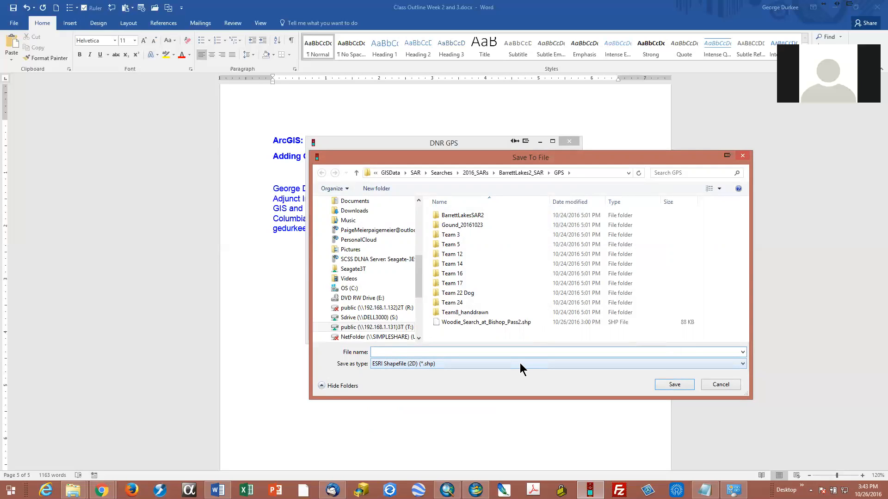
Step: Save the shapefile with the Line shape type, naming it 20161016, the person's surname and initial, and TRK_LN, separated by underscores
{"action": "type", "text": "2016102"}
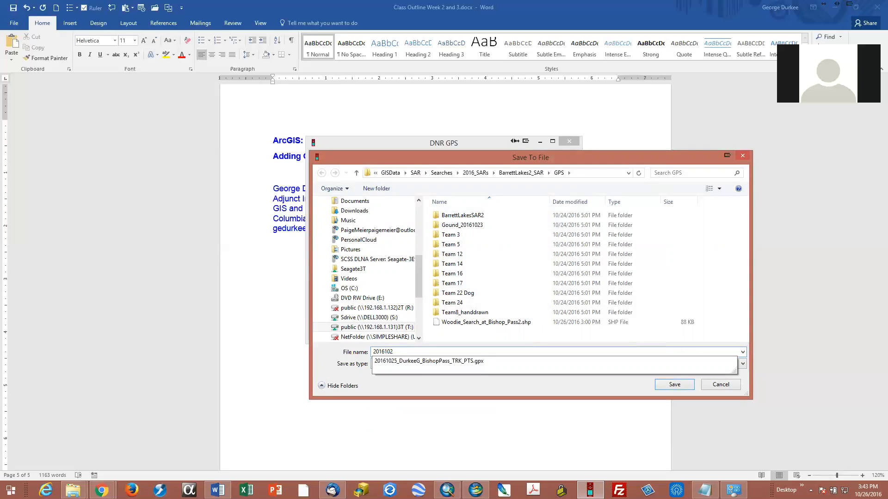
{"action": "type", "text": "3"}
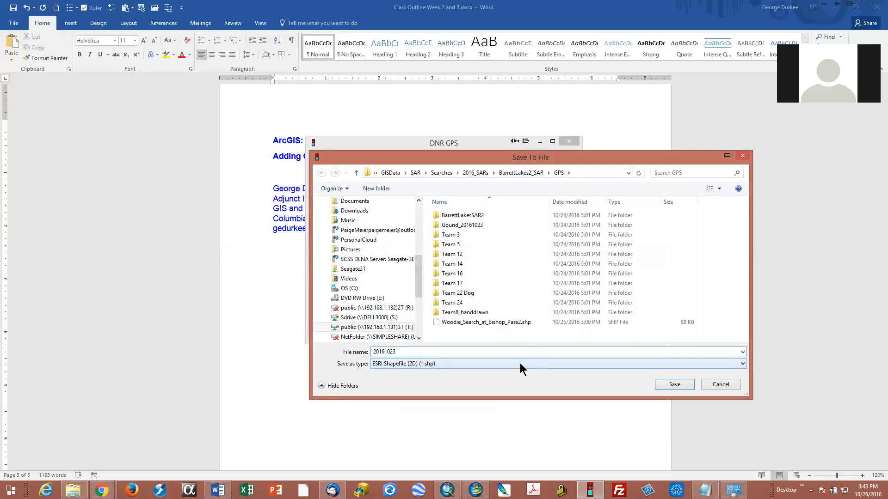
{"action": "key", "text": "BackSpace"}
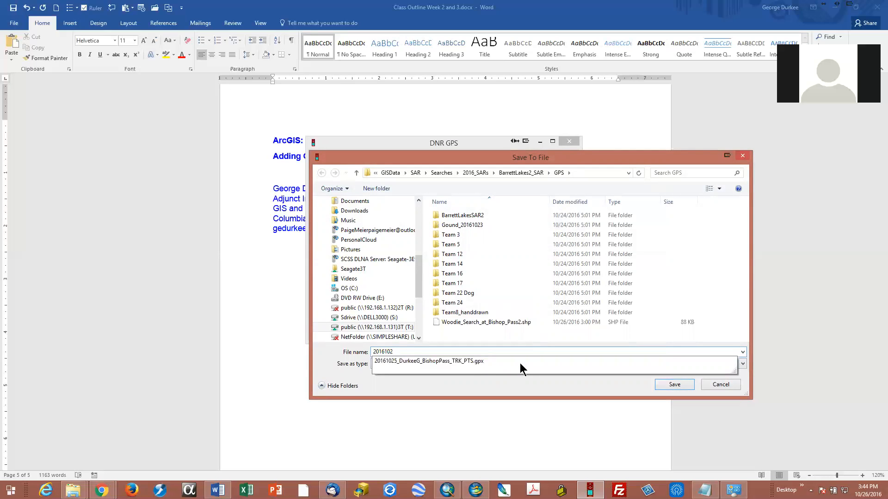
{"action": "key", "text": "BackSpace"}
{"action": "type", "text": "16"}
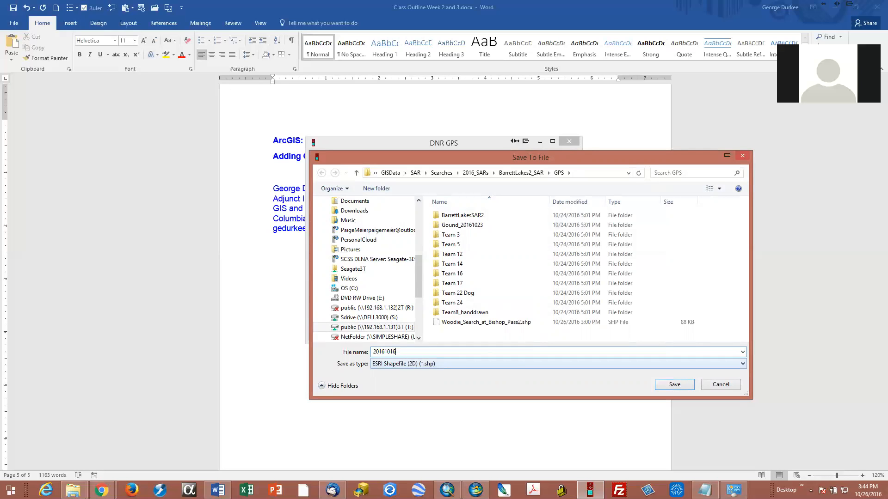
{"action": "type", "text": "_Durkee"}
{"action": "type", "text": "TRK_LN"}
{"action": "left_click", "coordinate": [674, 385]}
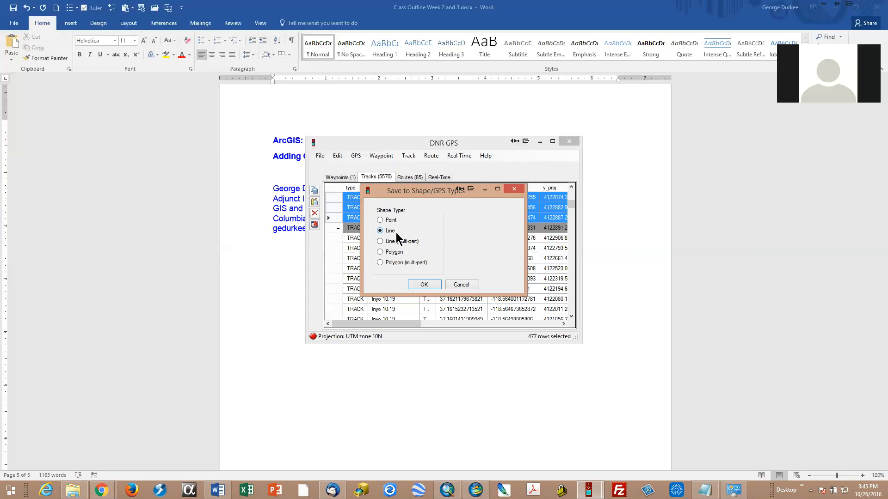
{"action": "left_click", "coordinate": [423, 283]}
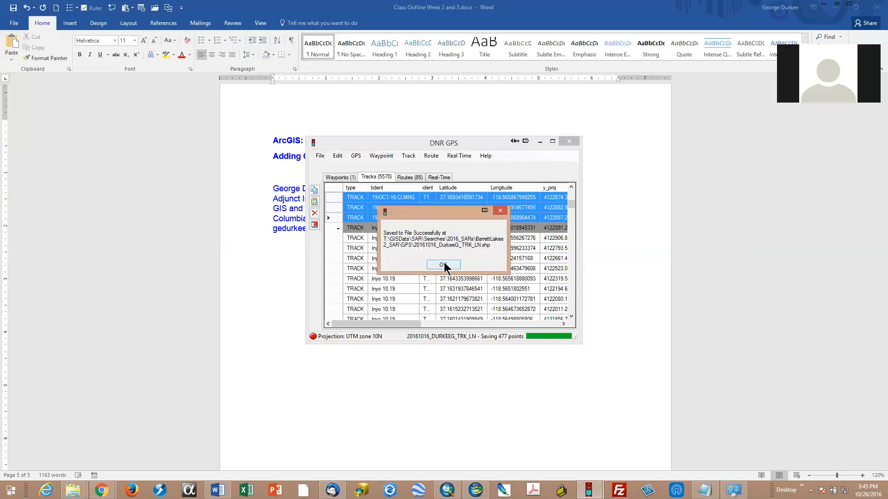
{"action": "left_click", "coordinate": [443, 264]}
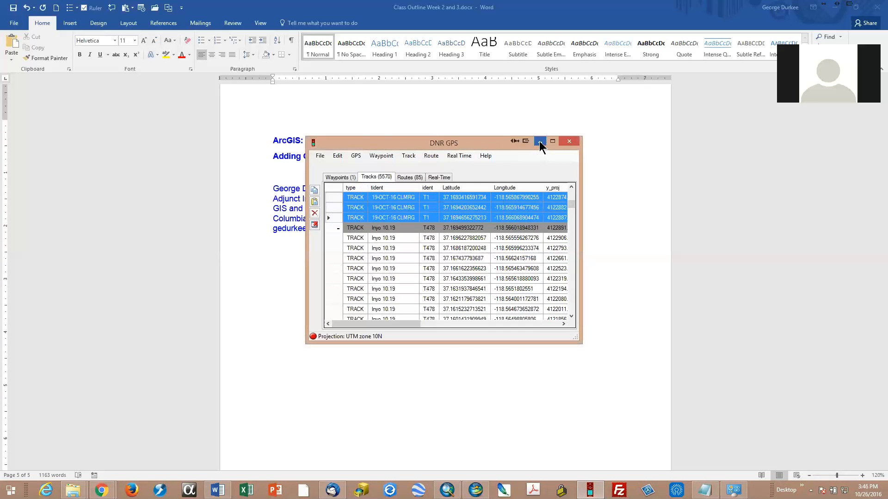
Step: Minimize DNR GPS, switch to the BarrettLakesSAR2a map in ArcMap and change it from layout view to data view
{"action": "left_click", "coordinate": [540, 142]}
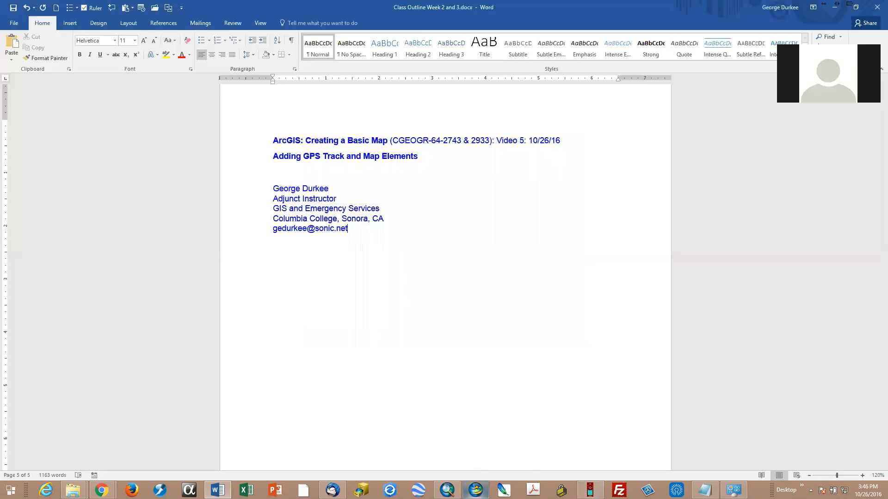
{"action": "left_click", "coordinate": [475, 490]}
{"action": "left_click", "coordinate": [475, 490]}
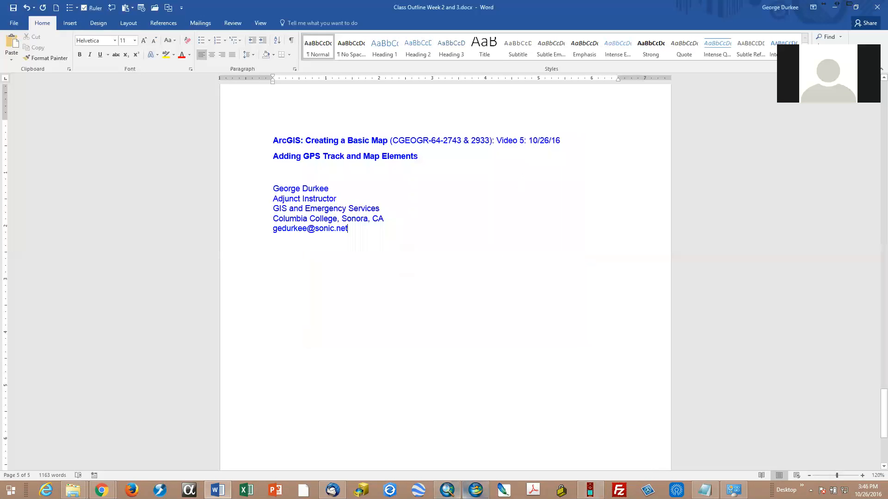
{"action": "left_click", "coordinate": [447, 490]}
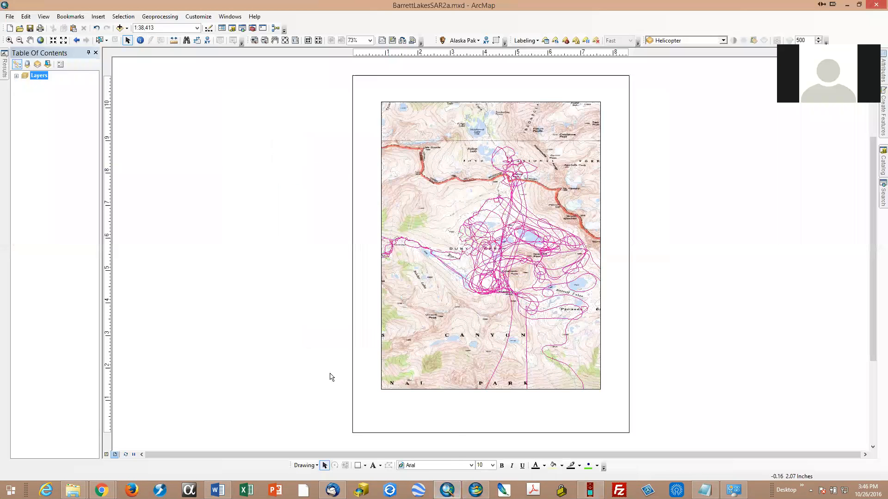
{"action": "left_click", "coordinate": [107, 455]}
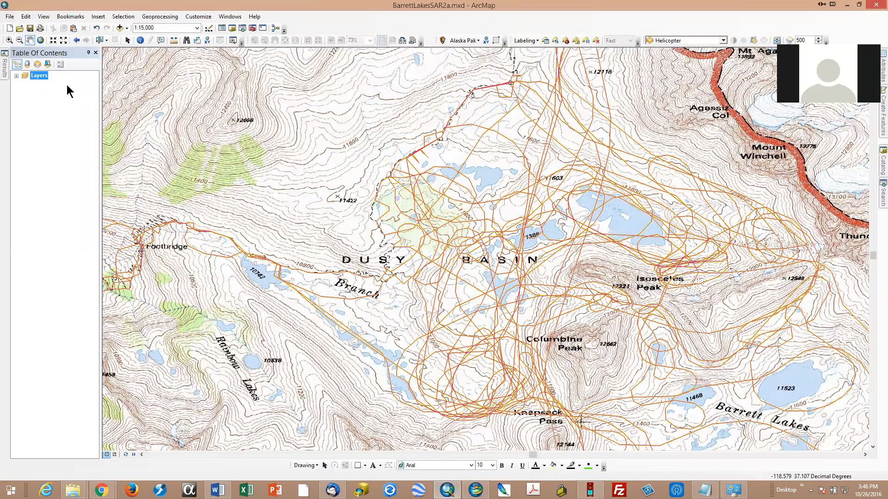
Step: Expand the Layers data frame, turn off the Helicopter group layer and collapse that group
{"action": "left_click", "coordinate": [16, 76]}
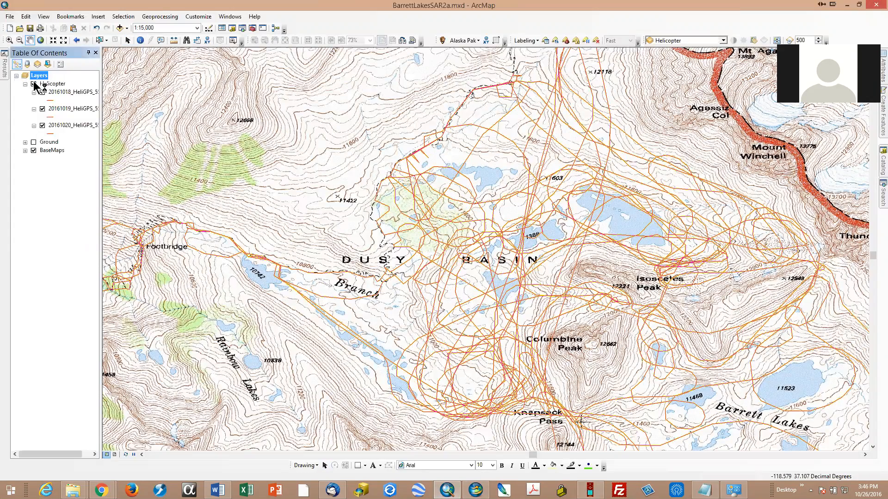
{"action": "left_click", "coordinate": [33, 83]}
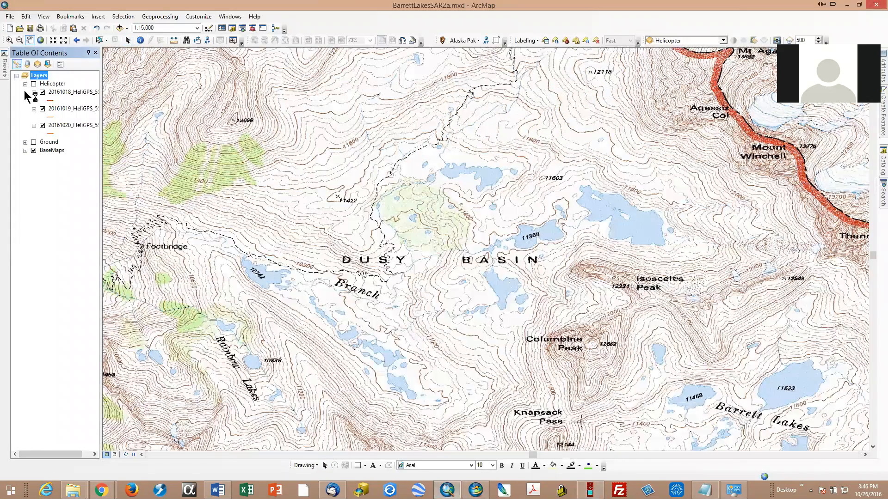
{"action": "left_click", "coordinate": [25, 84]}
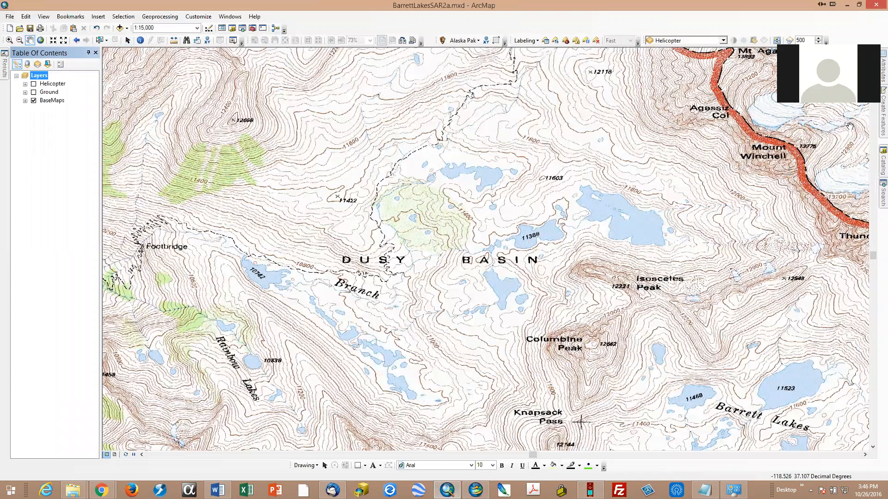
Step: Show the Catalog and refresh the BarrettLakes2_SAR folder by collapsing and re-expanding it, then expand its GPS subfolder
{"action": "left_click_drag", "start_coordinate": [859, 45], "coordinate": [867, 52]}
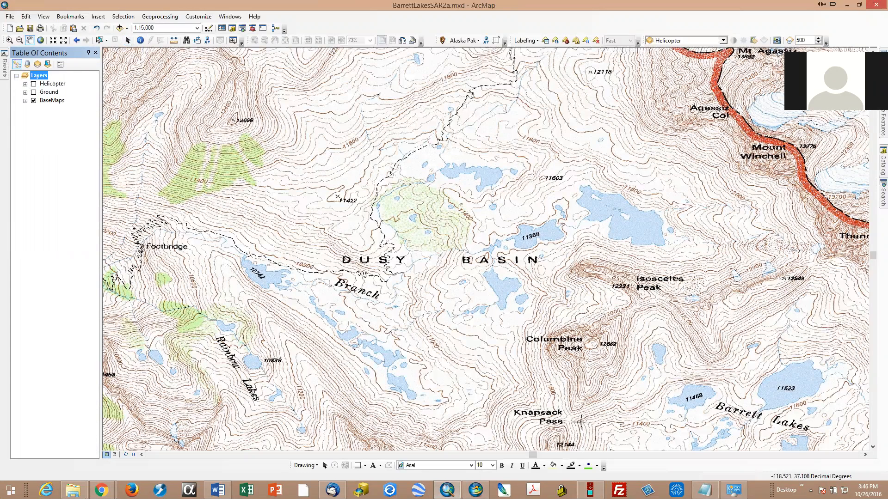
{"action": "mouse_move", "coordinate": [876, 164]}
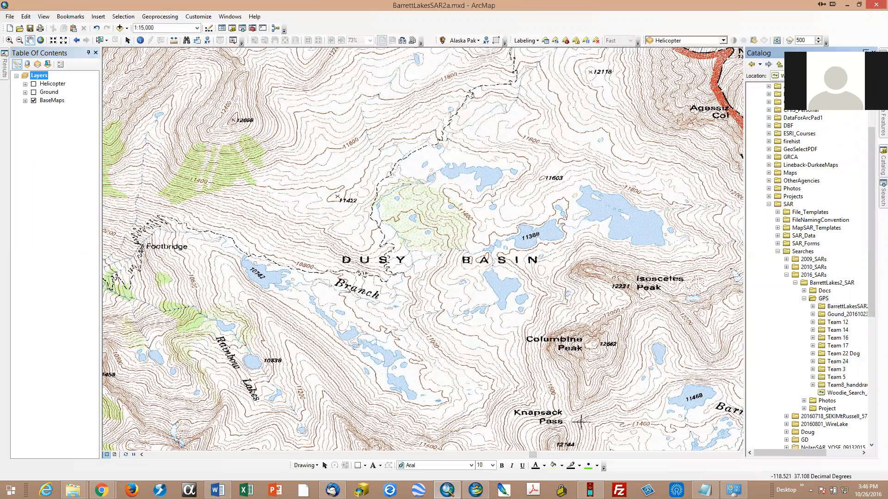
{"action": "left_click", "coordinate": [866, 52]}
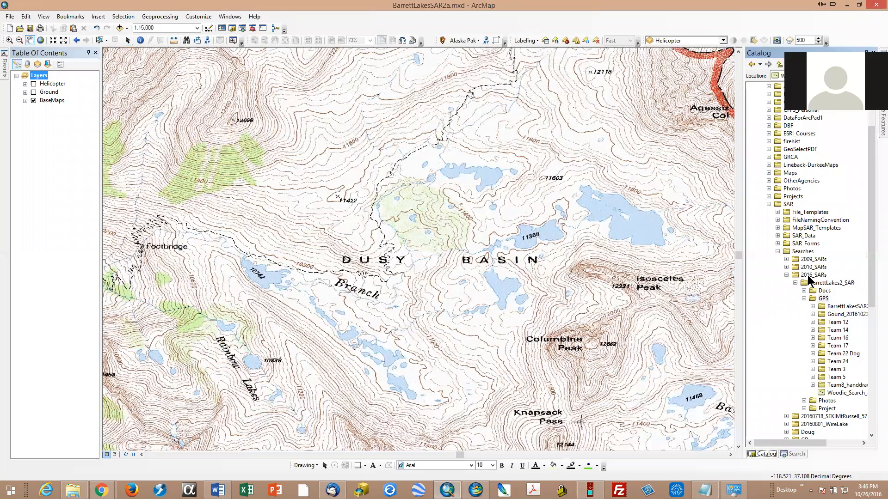
{"action": "scroll", "coordinate": [805, 270], "scroll_direction": "down", "scroll_amount": 1}
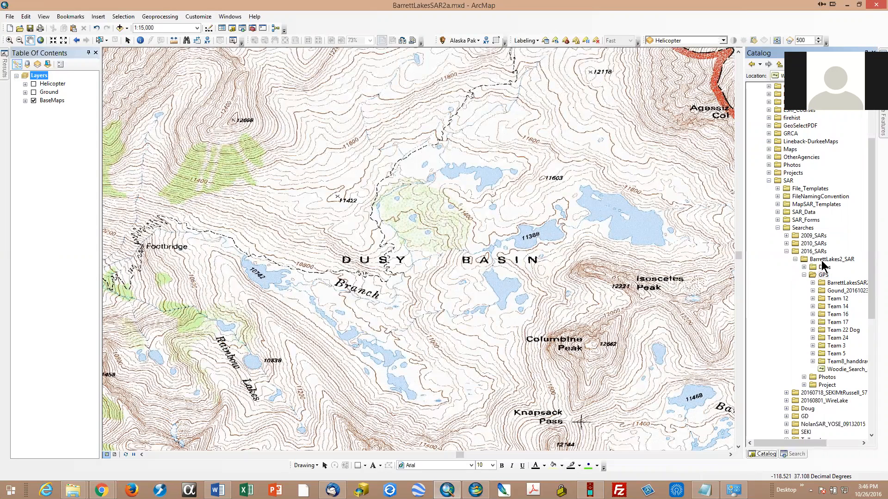
{"action": "scroll", "coordinate": [821, 279], "scroll_direction": "down", "scroll_amount": 2}
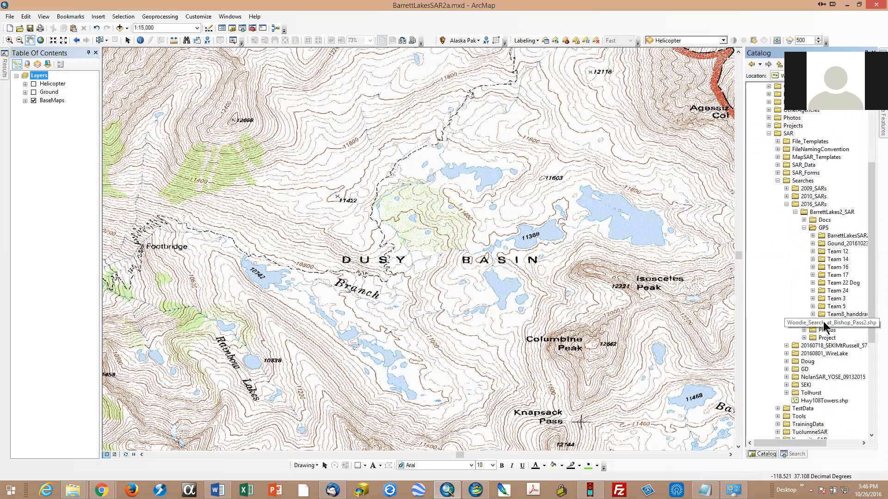
{"action": "left_click", "coordinate": [794, 212]}
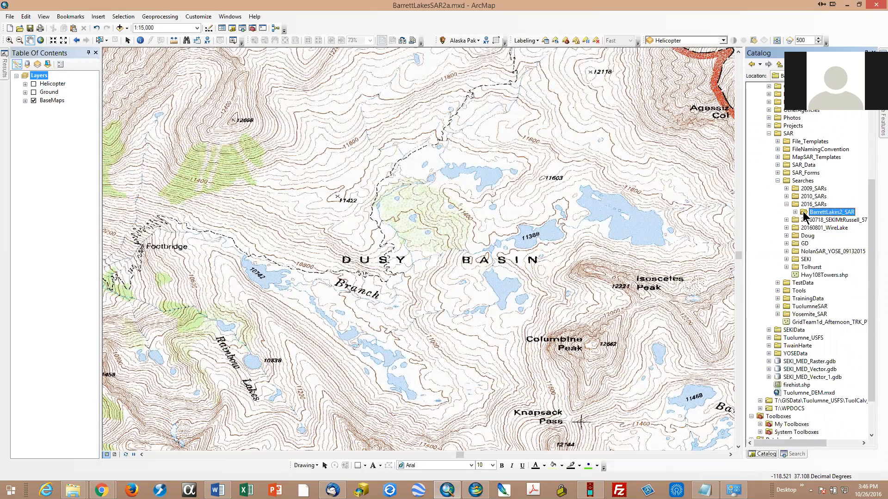
{"action": "left_click", "coordinate": [794, 212]}
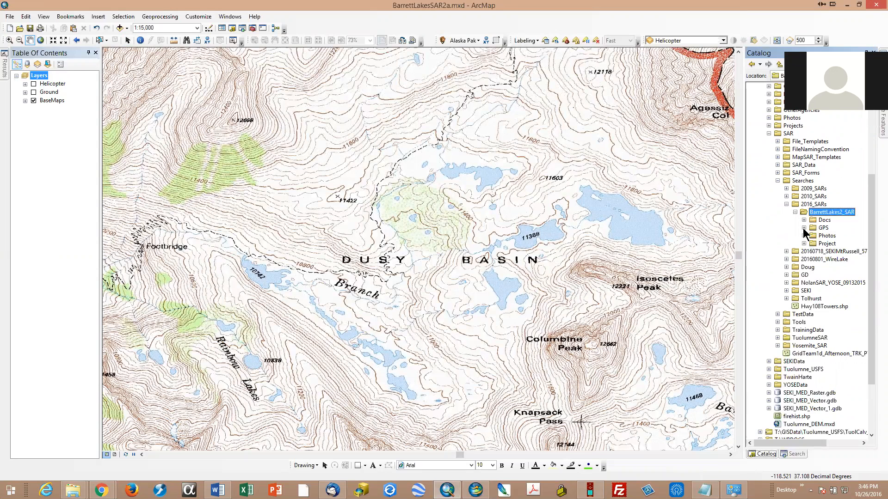
{"action": "left_click", "coordinate": [804, 228]}
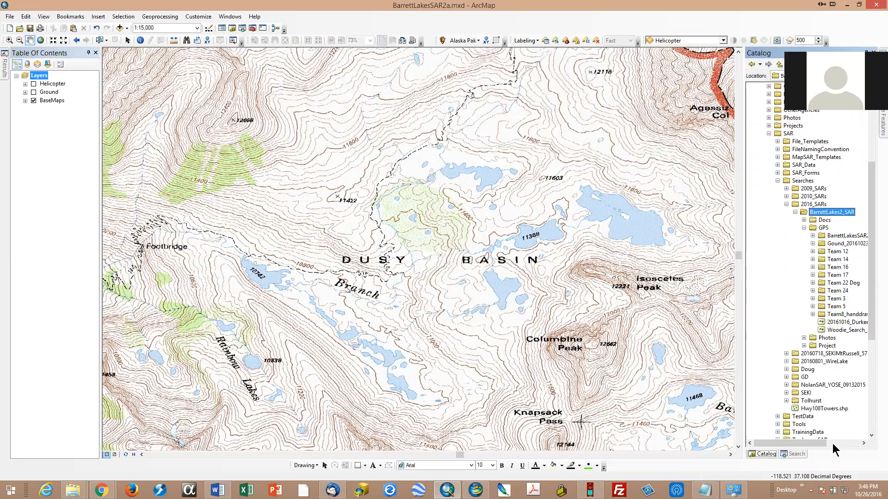
Step: Add the new 20161016 TRK_LN shapefile from the GPS folder above the Helicopter group and bring the layer's full extent into view
{"action": "left_click_drag", "start_coordinate": [797, 443], "coordinate": [819, 441]}
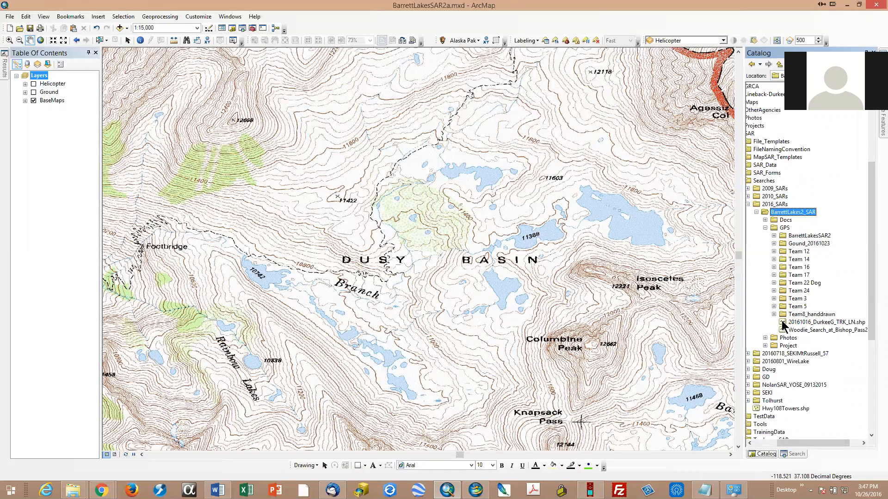
{"action": "left_click_drag", "start_coordinate": [782, 325], "coordinate": [51, 84]}
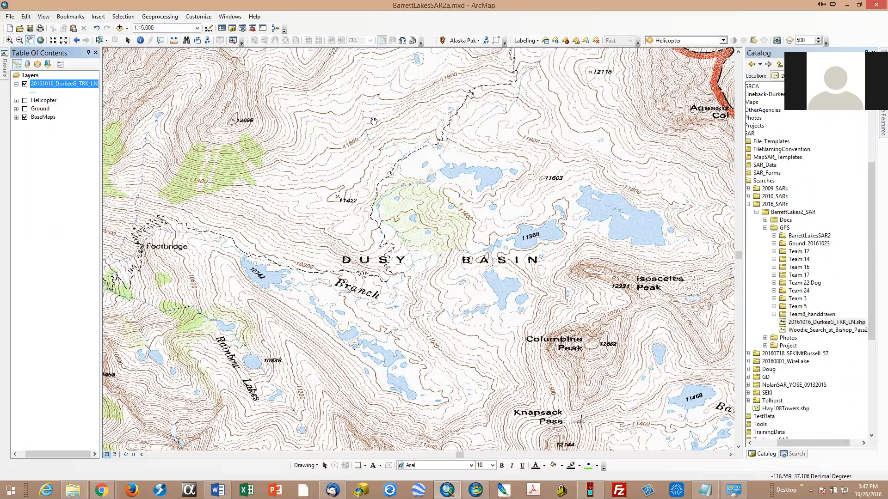
{"action": "left_click_drag", "start_coordinate": [390, 110], "coordinate": [408, 335]}
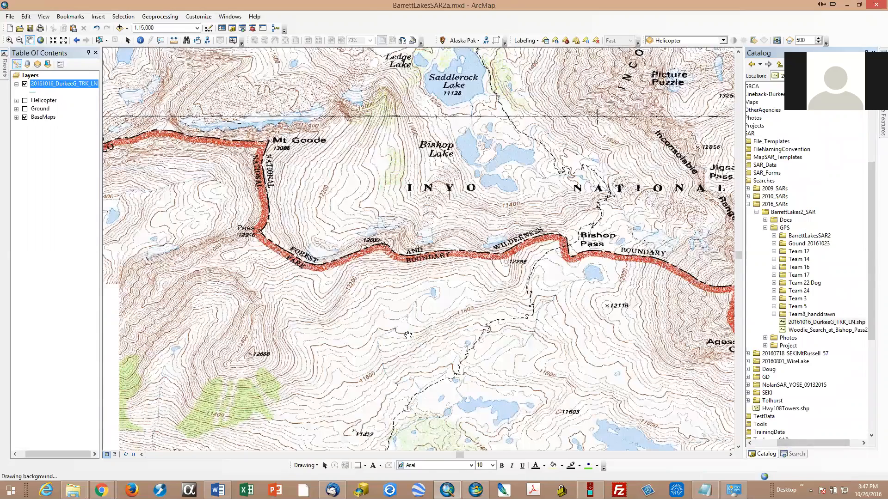
{"action": "left_click_drag", "start_coordinate": [405, 168], "coordinate": [422, 352]}
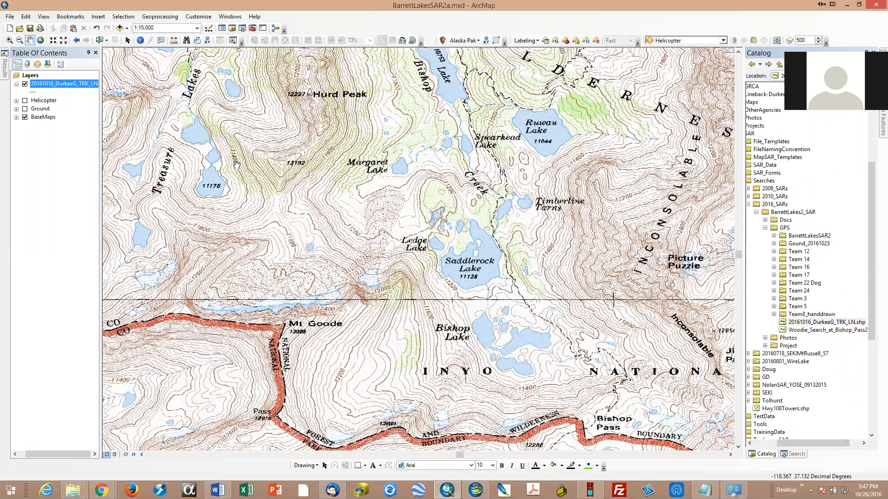
{"action": "right_click", "coordinate": [48, 88]}
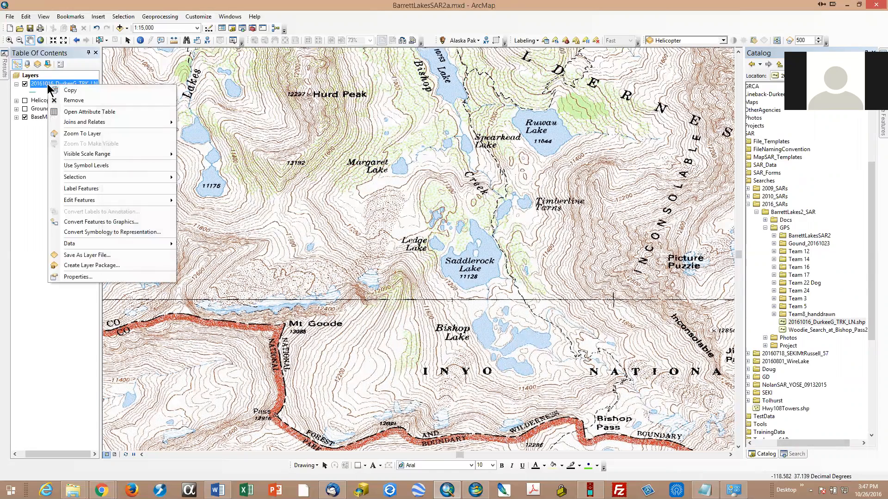
{"action": "left_click", "coordinate": [89, 139]}
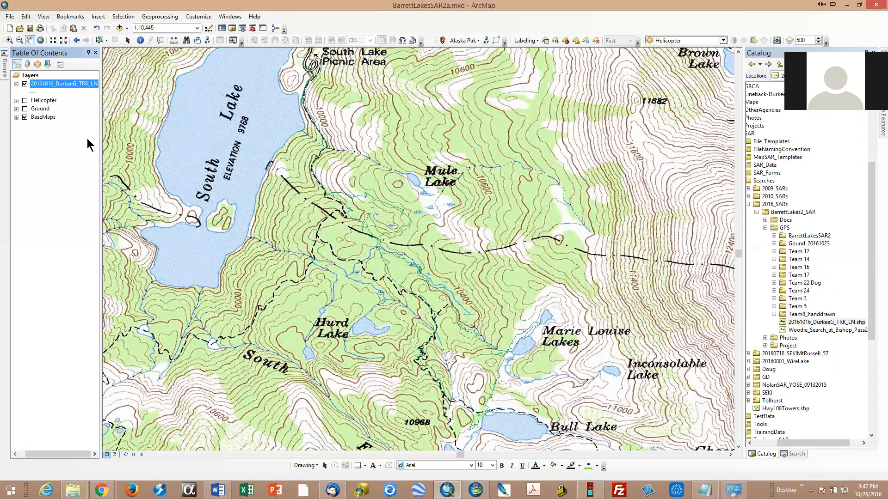
Step: Give the track layer the Completed Line symbol and change its color to red
{"action": "left_click", "coordinate": [34, 91]}
{"action": "left_click", "coordinate": [438, 250]}
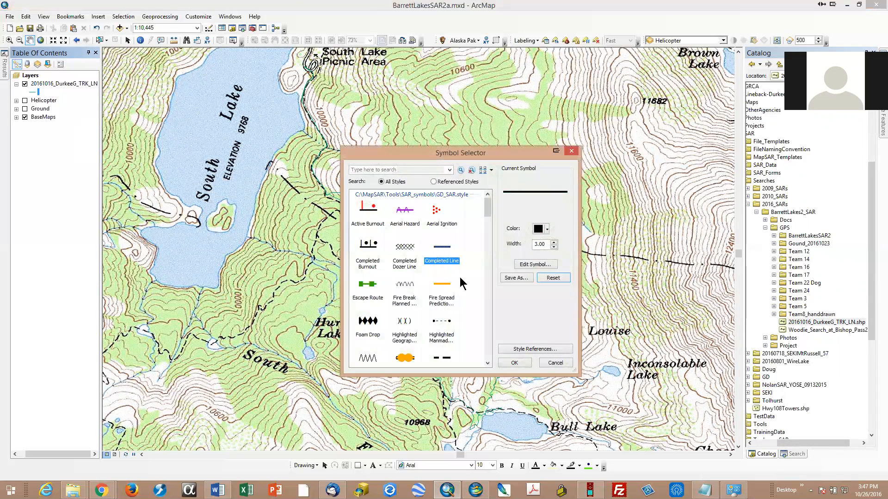
{"action": "left_click", "coordinate": [513, 363]}
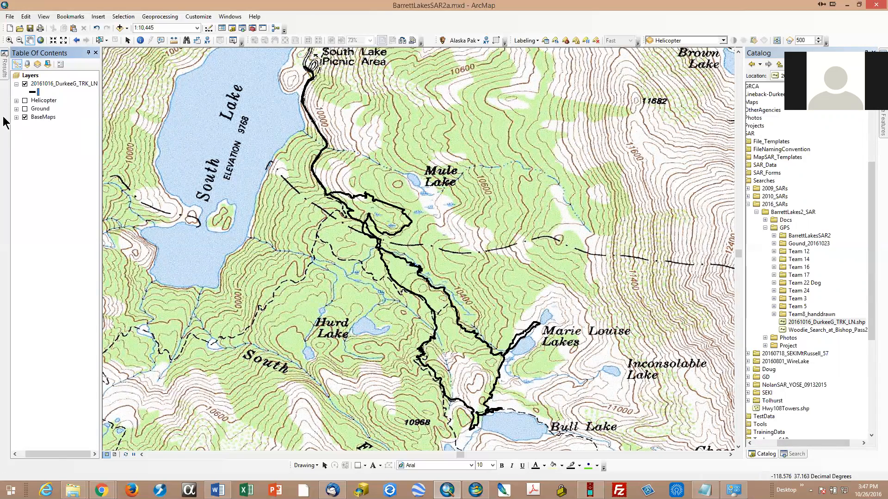
{"action": "left_click", "coordinate": [31, 92]}
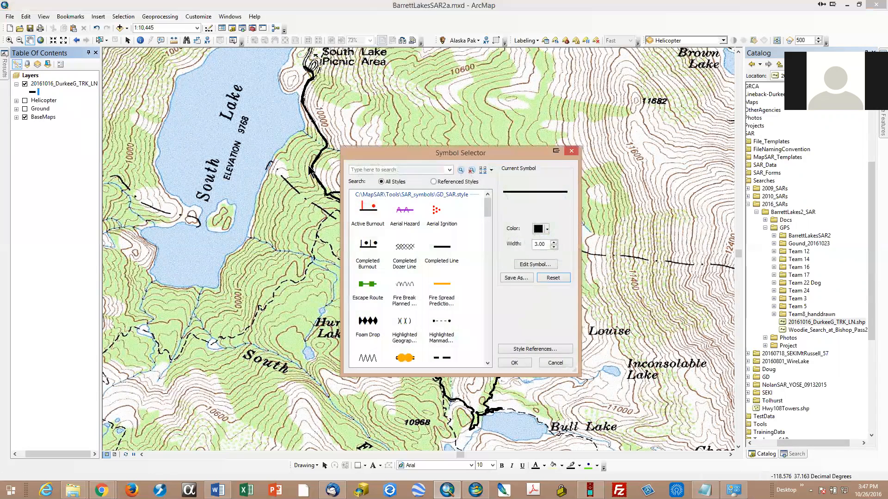
{"action": "left_click", "coordinate": [537, 230]}
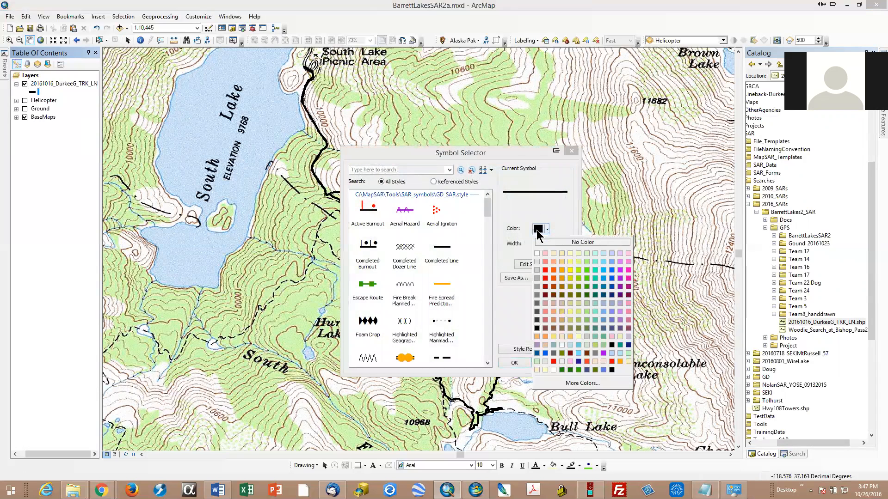
{"action": "left_click", "coordinate": [546, 269]}
{"action": "left_click", "coordinate": [513, 363]}
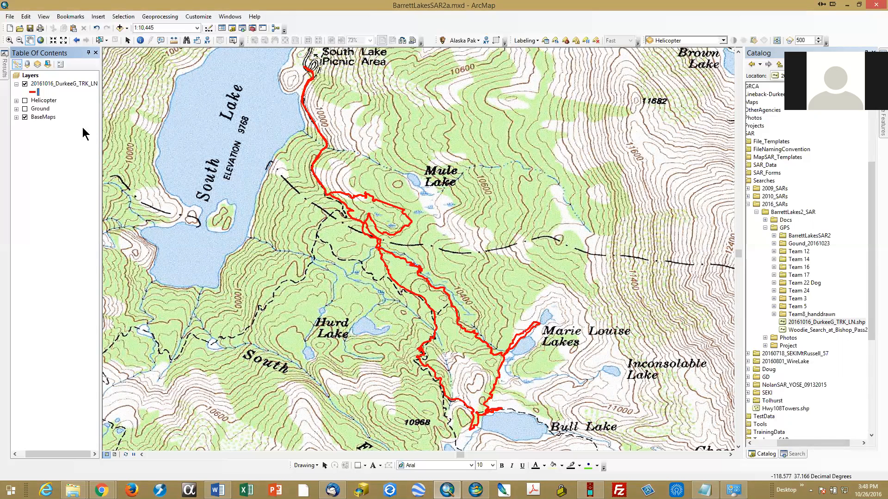
Step: Search the line symbols for "gps", apply the GPS symbol to the track layer and save the map document
{"action": "left_click", "coordinate": [33, 93]}
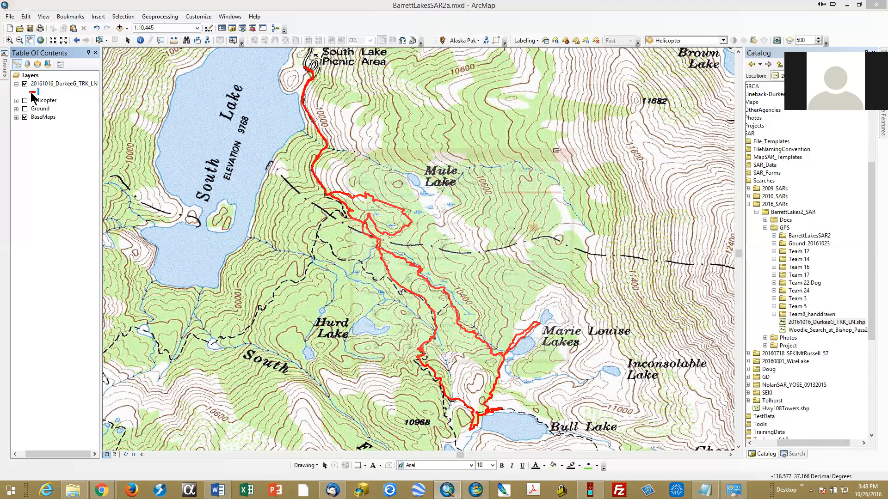
{"action": "left_click", "coordinate": [397, 169]}
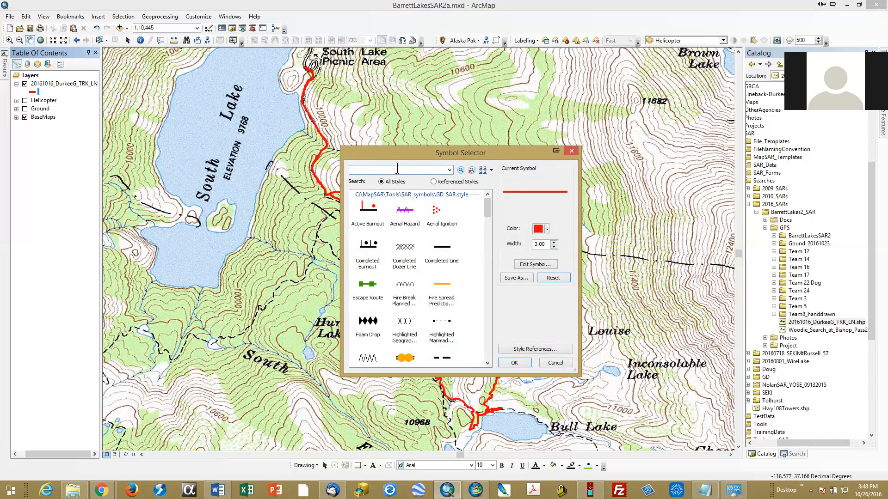
{"action": "type", "text": "gps"}
{"action": "key", "text": "Return"}
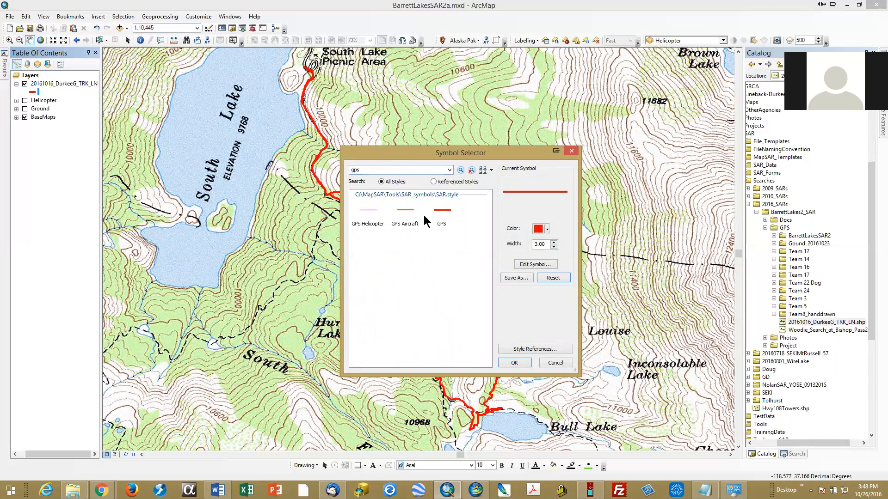
{"action": "left_click", "coordinate": [442, 216]}
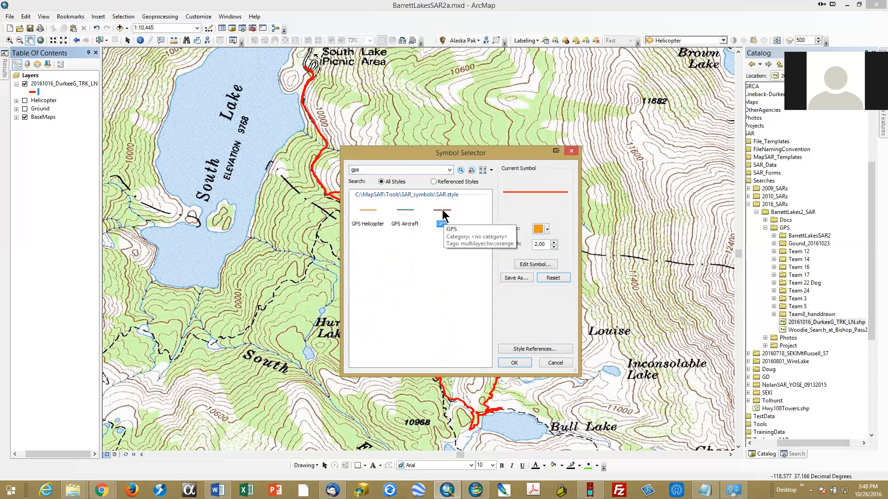
{"action": "left_click", "coordinate": [516, 365]}
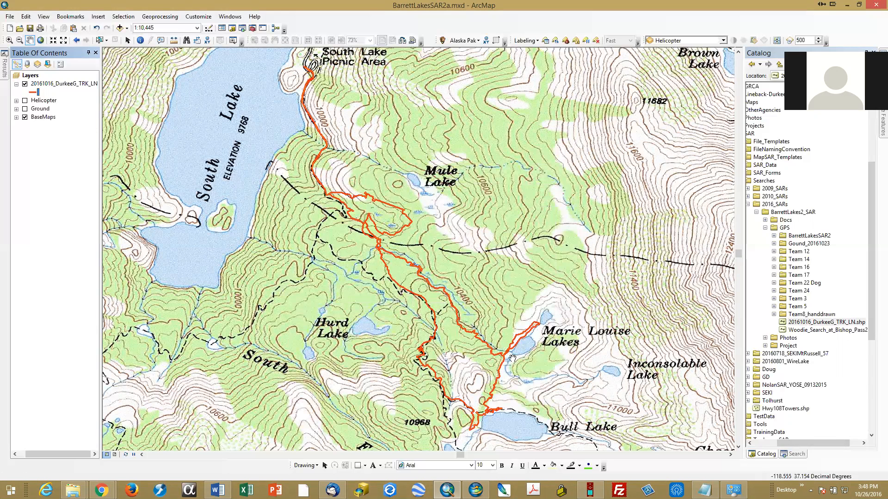
{"action": "left_click", "coordinate": [29, 27]}
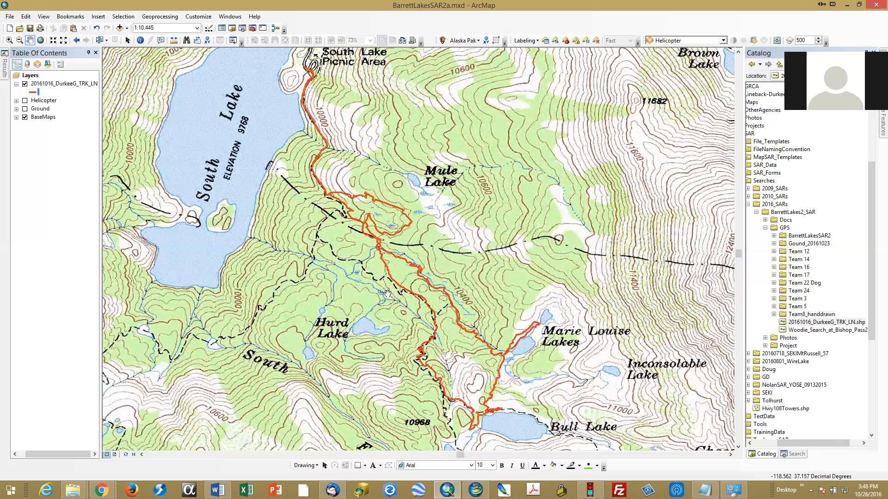
Step: Switch the map from data view to layout view
{"action": "left_click_drag", "start_coordinate": [400, 312], "coordinate": [415, 244]}
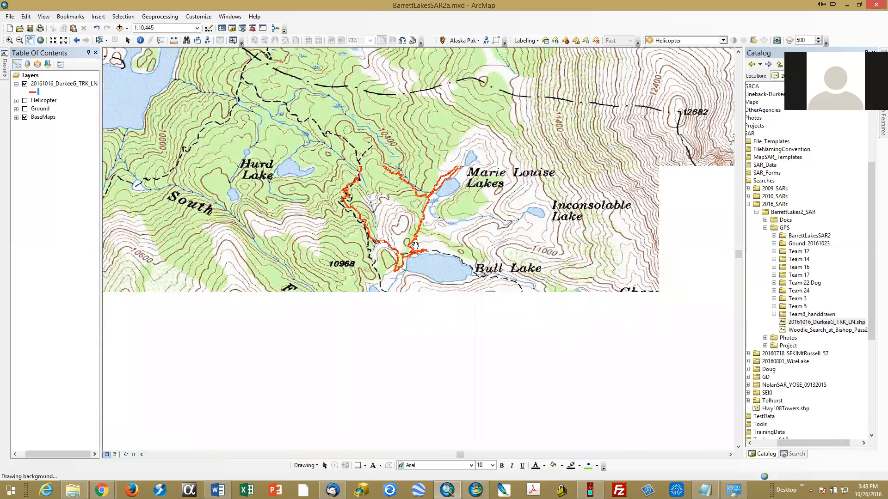
{"action": "scroll", "coordinate": [414, 244], "scroll_direction": "up", "scroll_amount": 4}
{"action": "scroll", "coordinate": [415, 243], "scroll_direction": "up", "scroll_amount": 1}
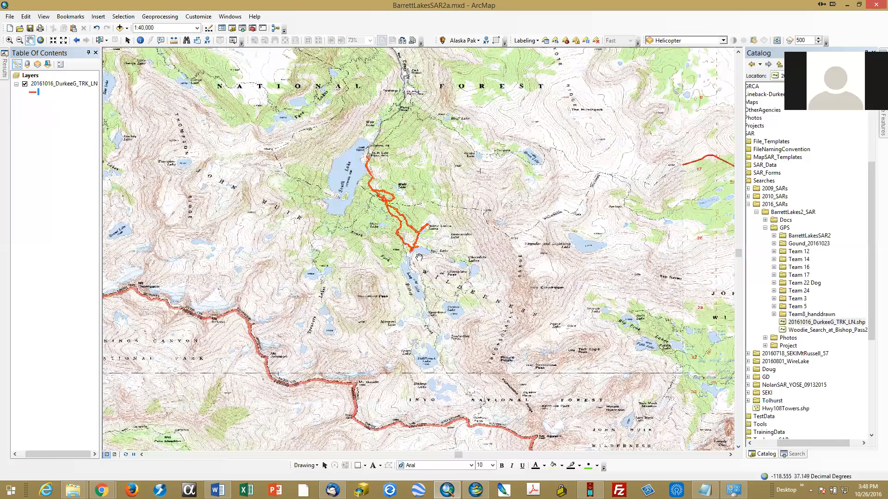
{"action": "left_click_drag", "start_coordinate": [422, 366], "coordinate": [474, 226]}
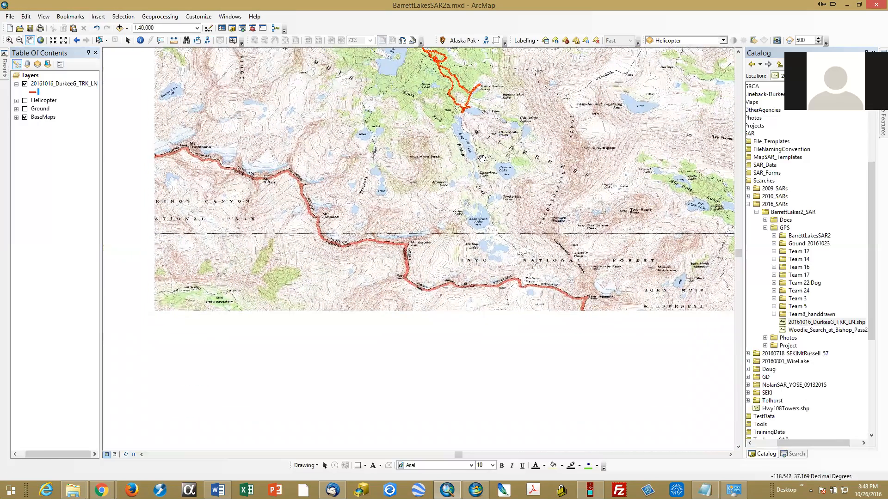
{"action": "scroll", "coordinate": [474, 230], "scroll_direction": "up", "scroll_amount": 1}
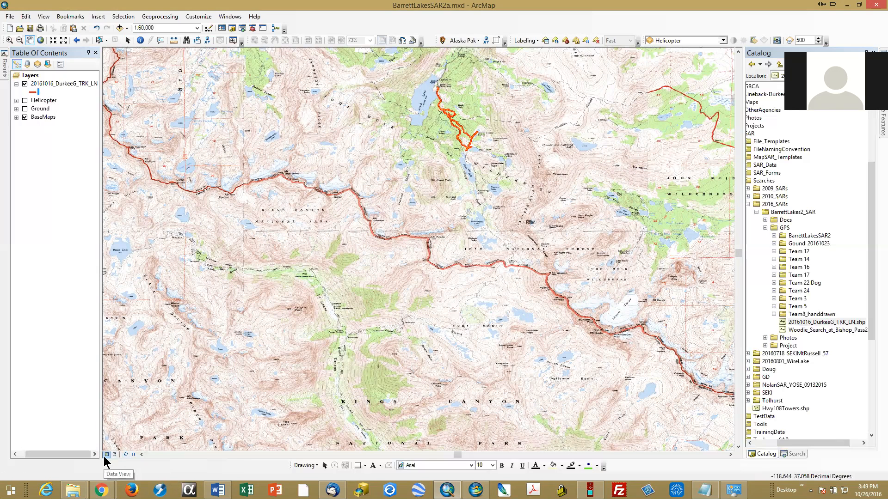
{"action": "left_click", "coordinate": [116, 456]}
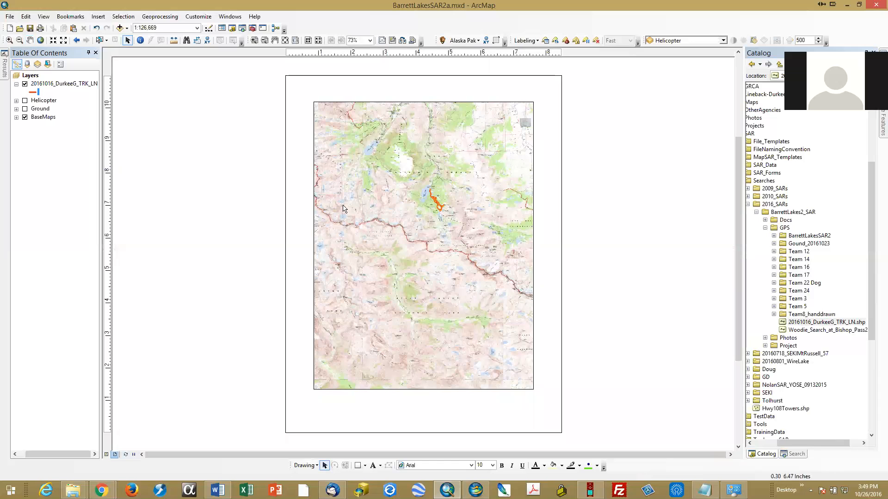
Step: Move the data frame to the page's upper-left corner and enlarge it to nearly fill the page
{"action": "left_click", "coordinate": [475, 122]}
{"action": "left_click_drag", "start_coordinate": [458, 119], "coordinate": [437, 104]}
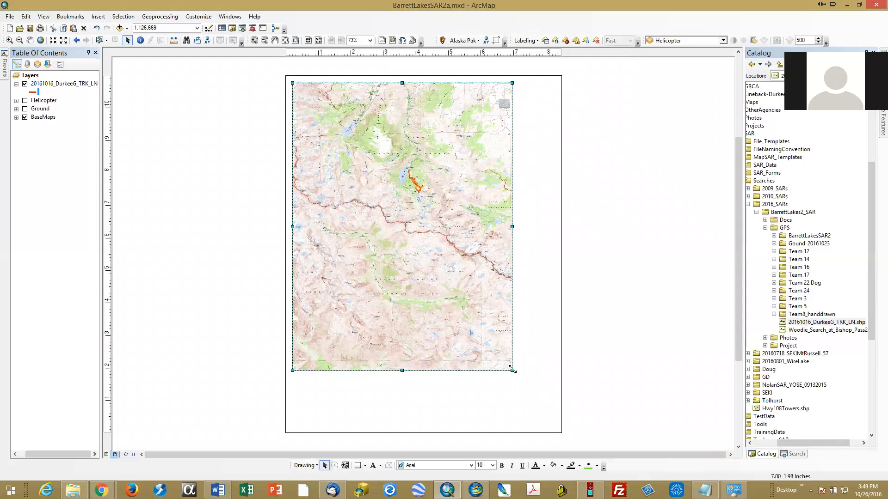
{"action": "left_click_drag", "start_coordinate": [540, 415], "coordinate": [552, 426]}
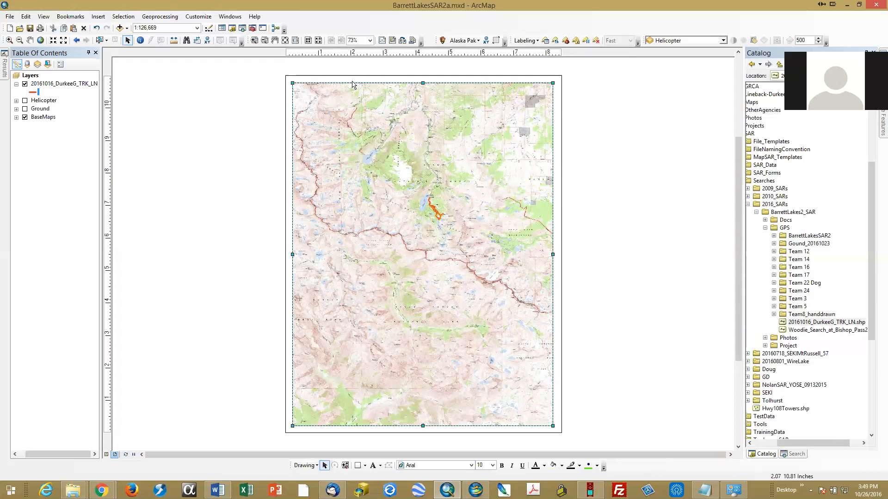
{"action": "right_click", "coordinate": [351, 83]}
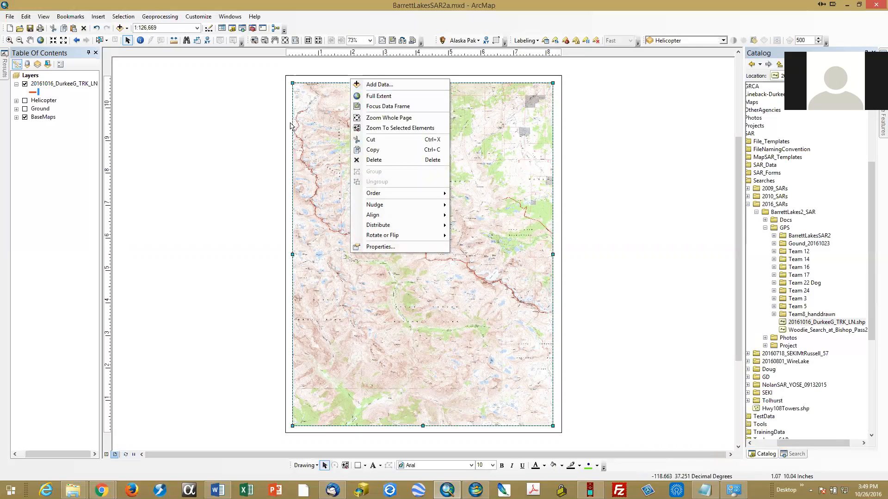
{"action": "left_click", "coordinate": [253, 150]}
{"action": "right_click", "coordinate": [322, 165]}
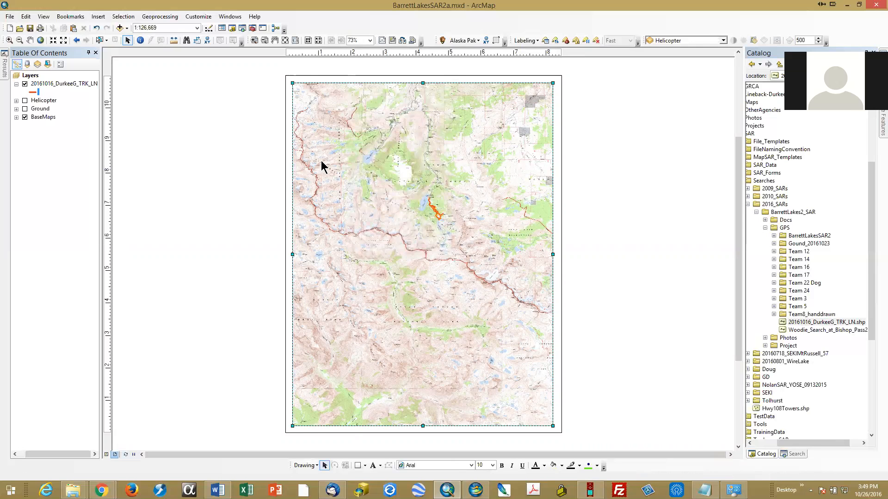
{"action": "right_click", "coordinate": [244, 169]}
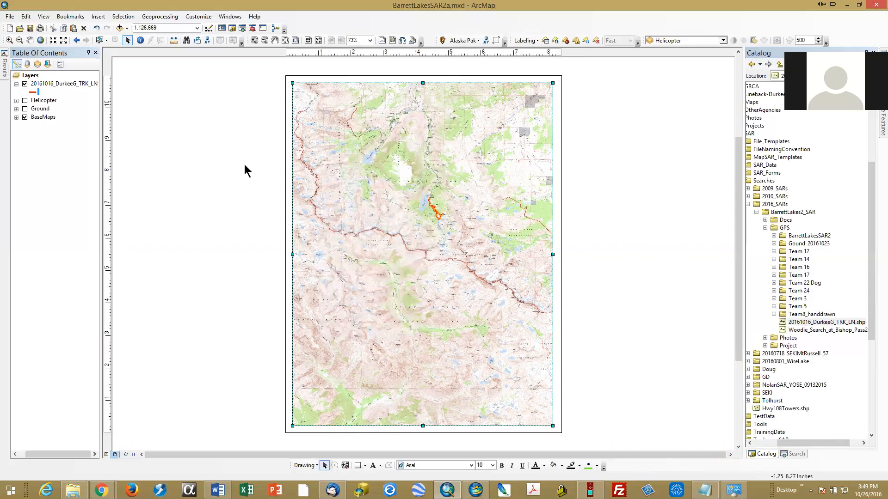
Step: Review the printer, paper and map page size settings in the page and print setup, and deselect the data frame
{"action": "right_click", "coordinate": [245, 169]}
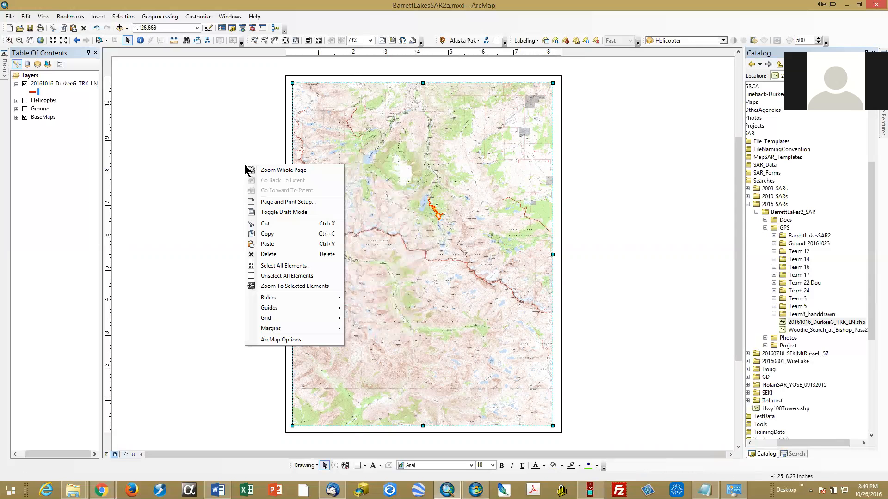
{"action": "left_click", "coordinate": [257, 202]}
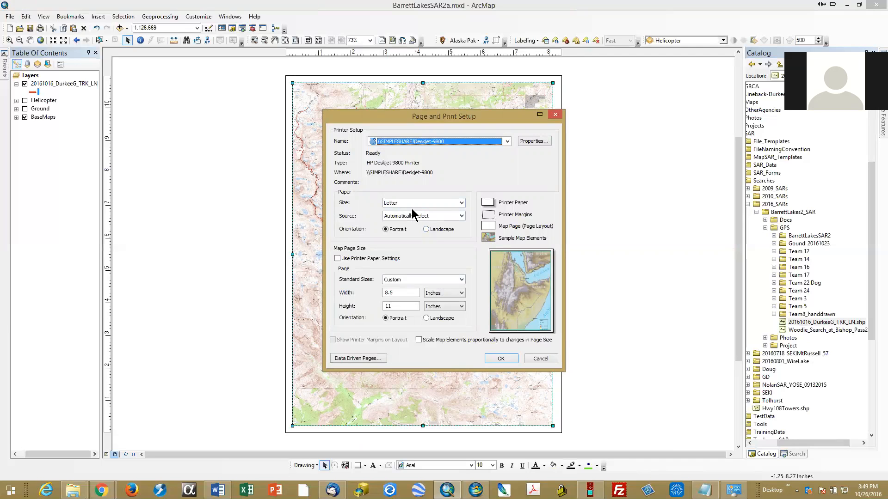
{"action": "left_click", "coordinate": [500, 359]}
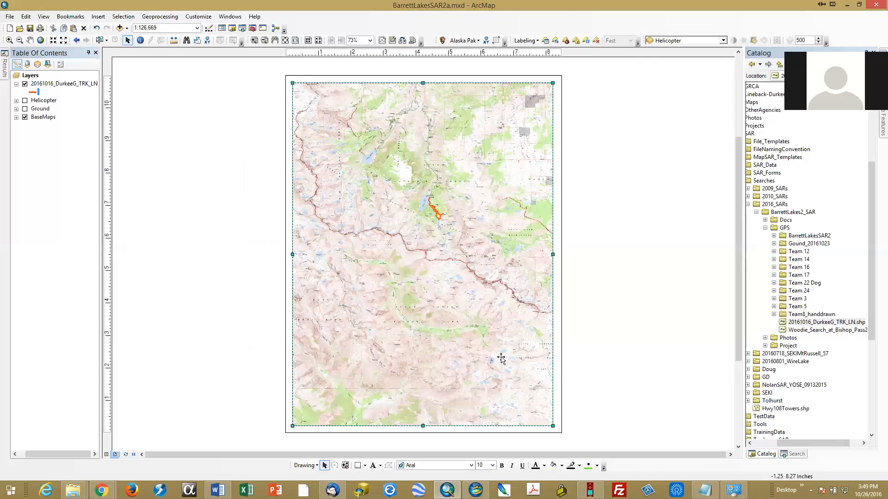
{"action": "left_click", "coordinate": [262, 286]}
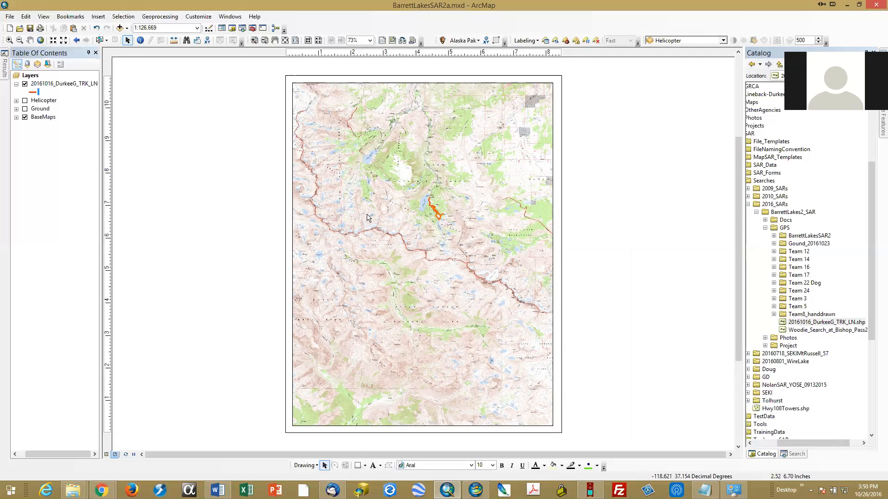
Step: Try the map at a scale of 1:24,000, and set the scale to 1:40,000
{"action": "left_click", "coordinate": [197, 27]}
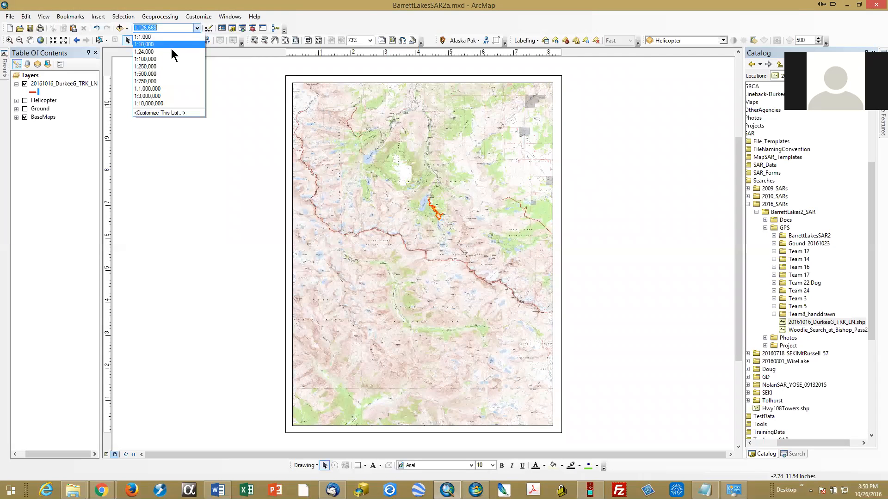
{"action": "left_click", "coordinate": [167, 52]}
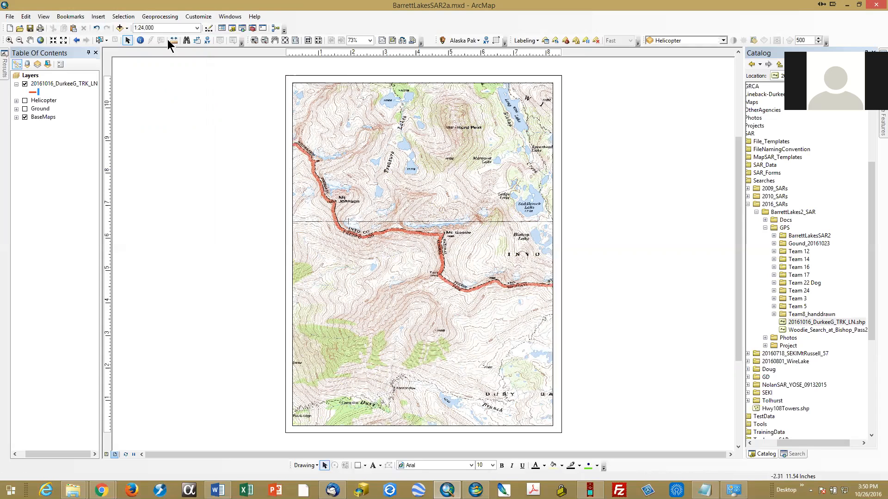
{"action": "left_click", "coordinate": [174, 28]}
{"action": "type", "text": "1"}
{"action": "key", "text": "Return"}
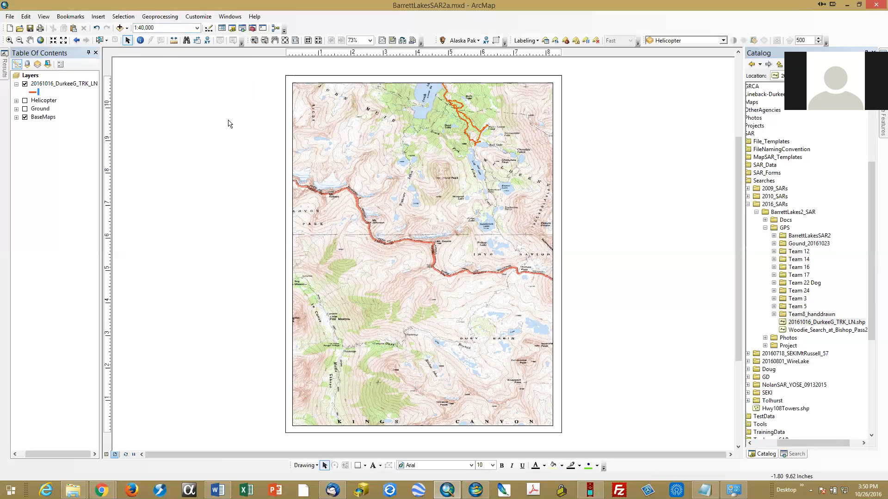
Step: Insert the ESRI North 2 north arrow and place it in the map's lower-right corner
{"action": "left_click", "coordinate": [103, 19]}
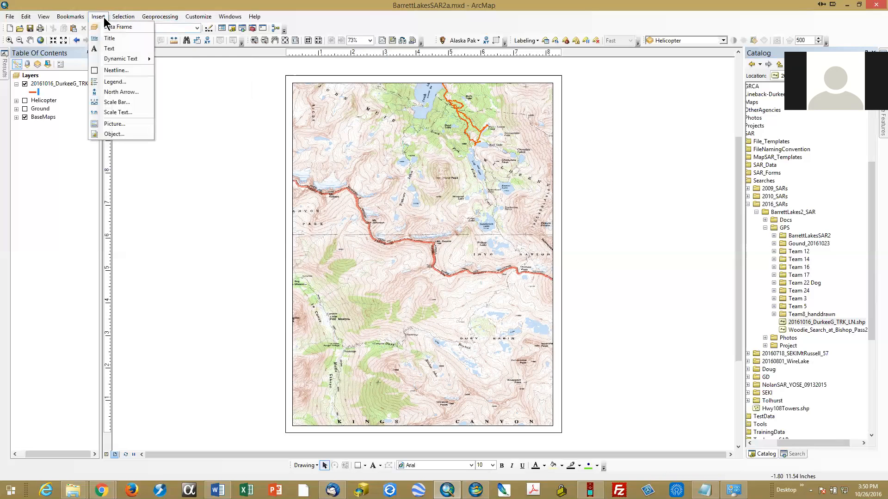
{"action": "left_click", "coordinate": [124, 92]}
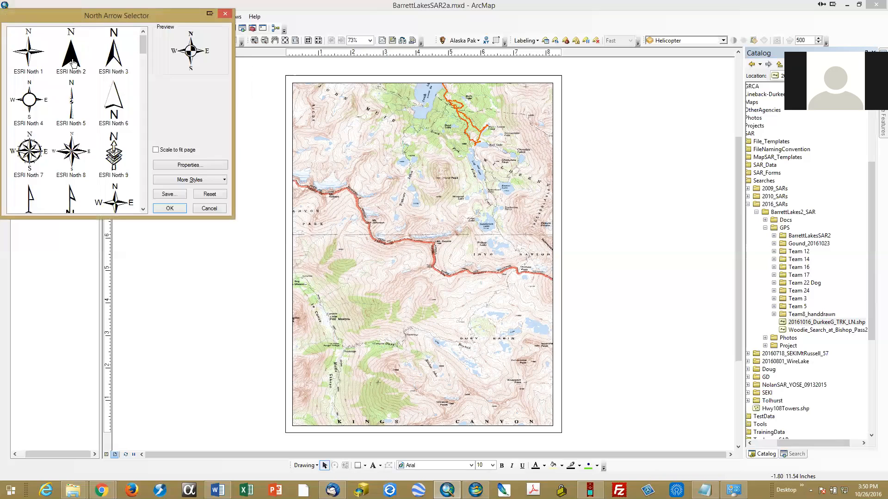
{"action": "left_click", "coordinate": [73, 58]}
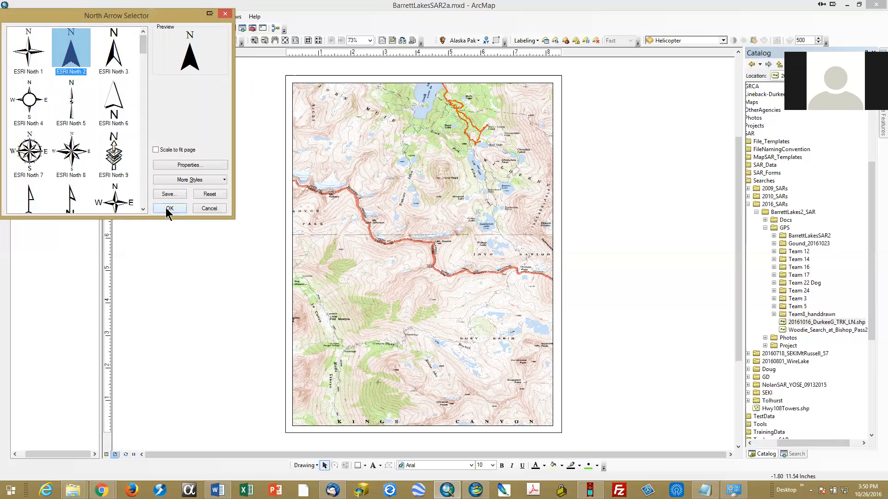
{"action": "left_click", "coordinate": [169, 208]}
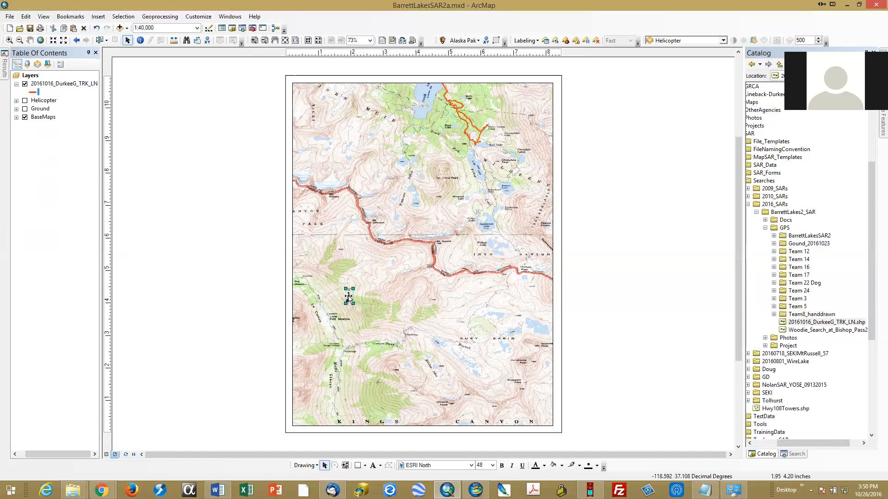
{"action": "left_click_drag", "start_coordinate": [349, 298], "coordinate": [532, 403]}
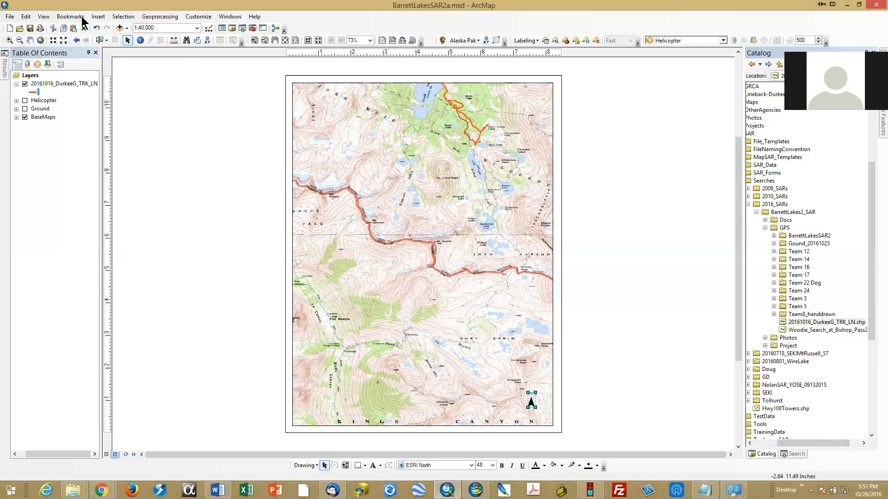
Step: Insert an Alternating Scale Bar 1 scale bar and place it below the north arrow along the map's lower edge
{"action": "left_click", "coordinate": [98, 17]}
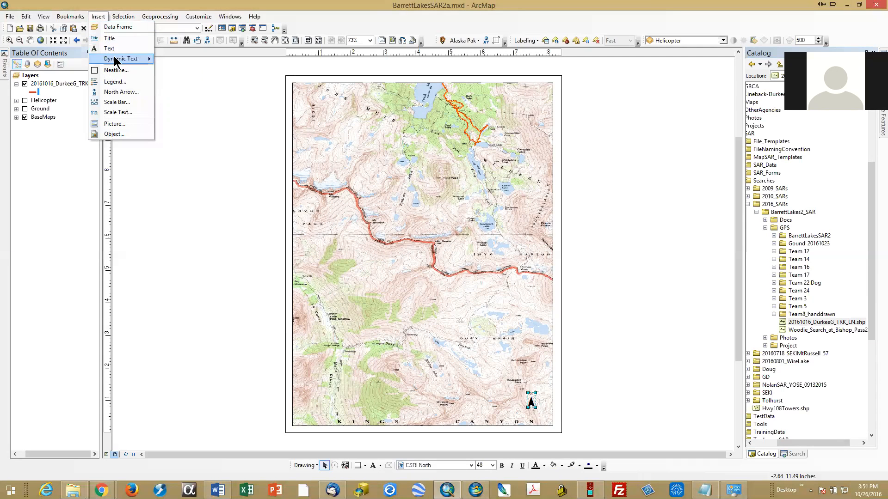
{"action": "left_click", "coordinate": [117, 102]}
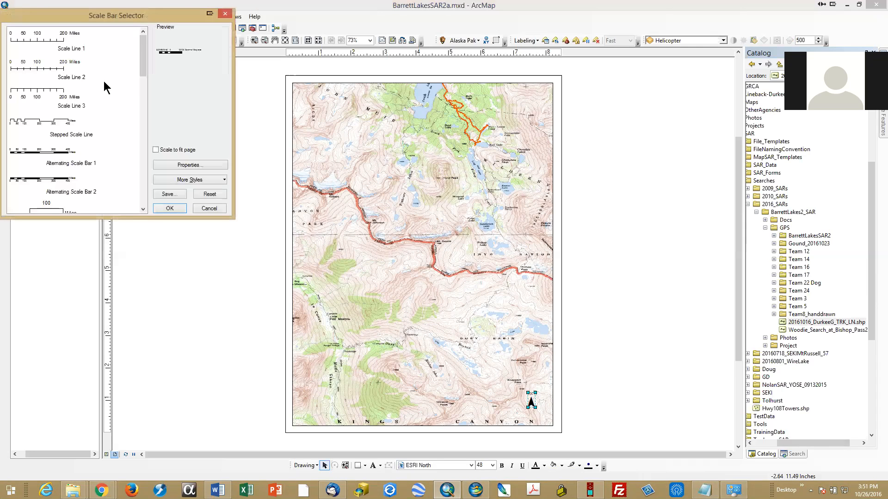
{"action": "left_click", "coordinate": [47, 42]}
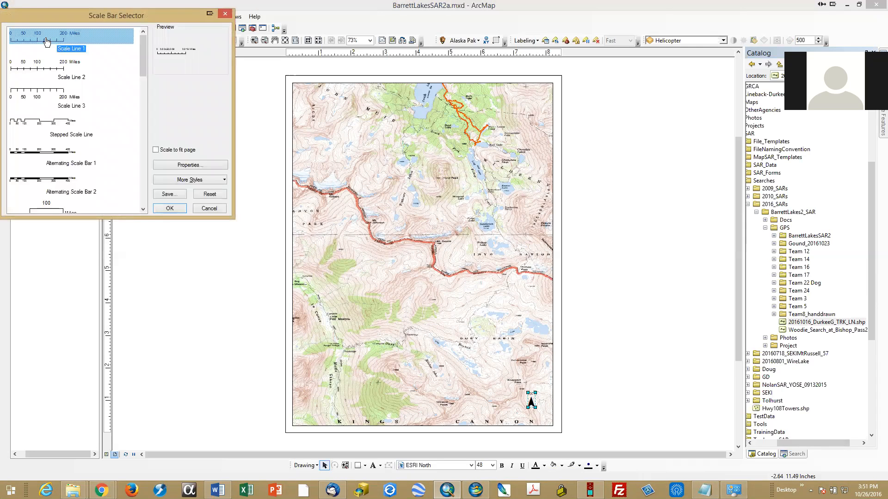
{"action": "left_click", "coordinate": [53, 156]}
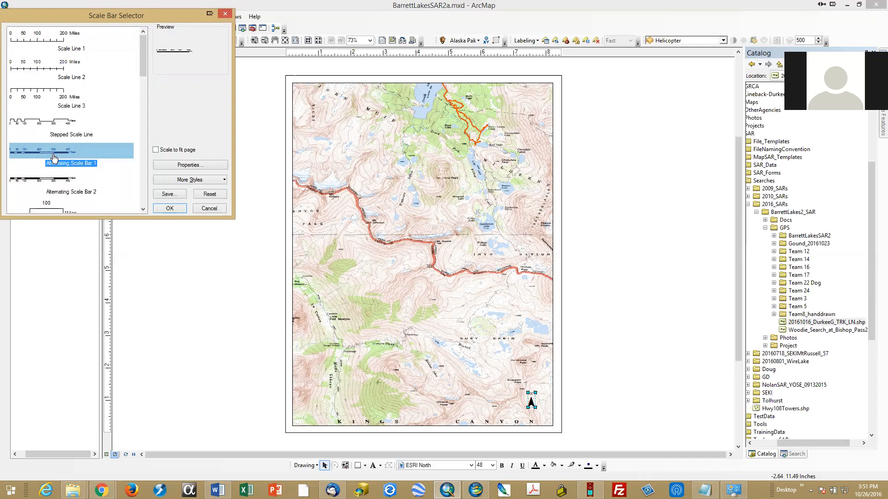
{"action": "left_click", "coordinate": [169, 208]}
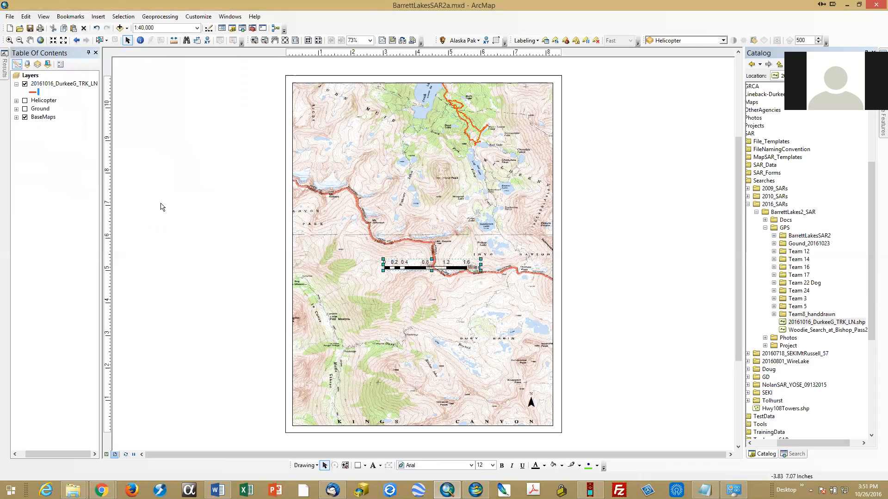
{"action": "left_click_drag", "start_coordinate": [424, 267], "coordinate": [500, 414]}
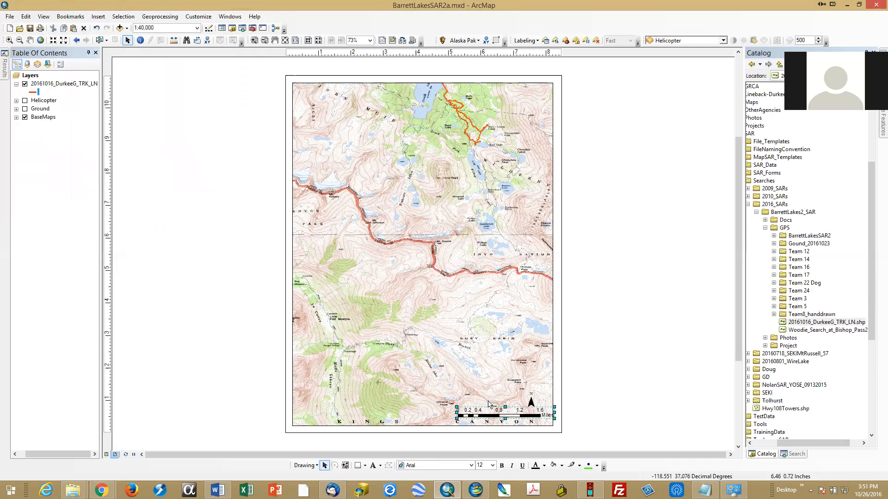
Step: Insert Absolute Scale text and place it just above the scale bar, beside the north arrow
{"action": "left_click", "coordinate": [98, 17]}
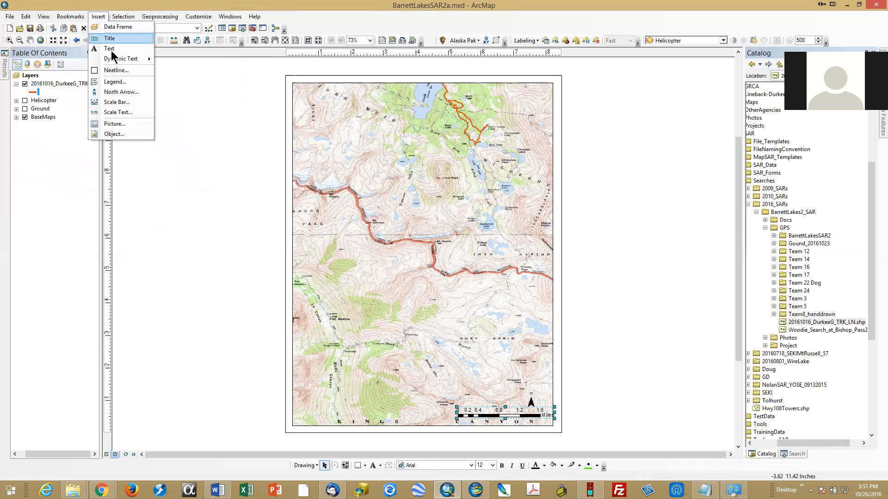
{"action": "left_click", "coordinate": [122, 113]}
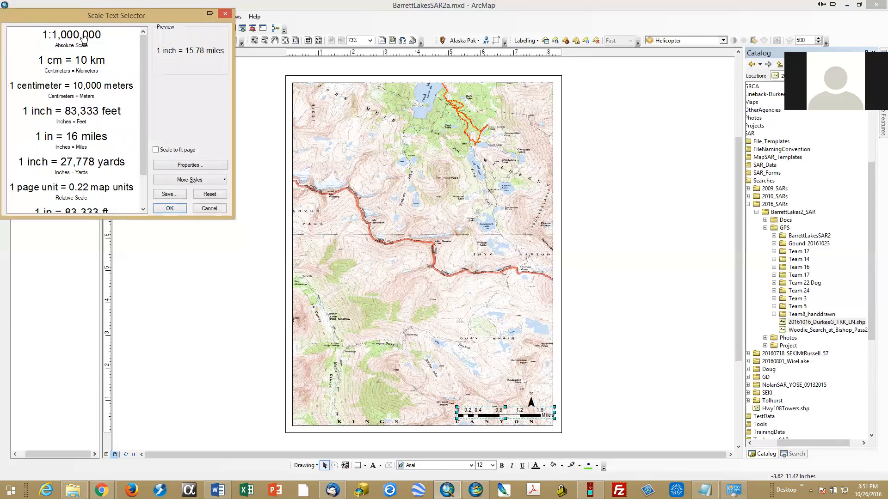
{"action": "left_click", "coordinate": [73, 38]}
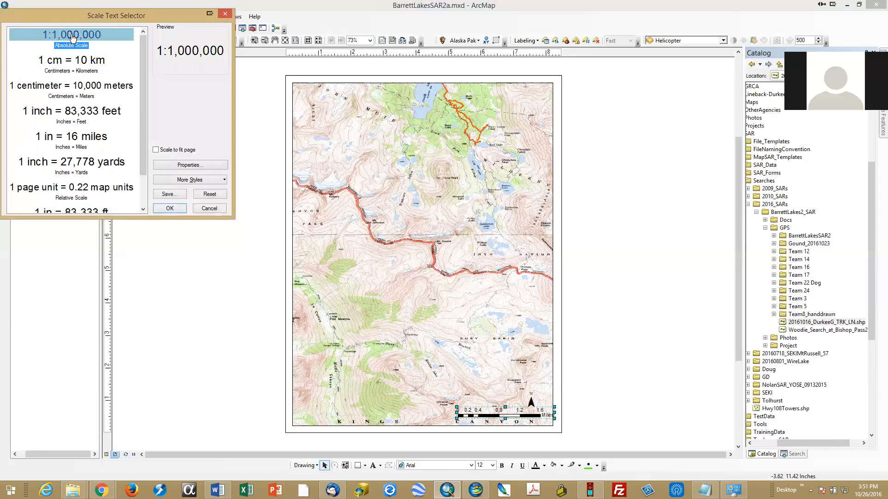
{"action": "left_click", "coordinate": [169, 208]}
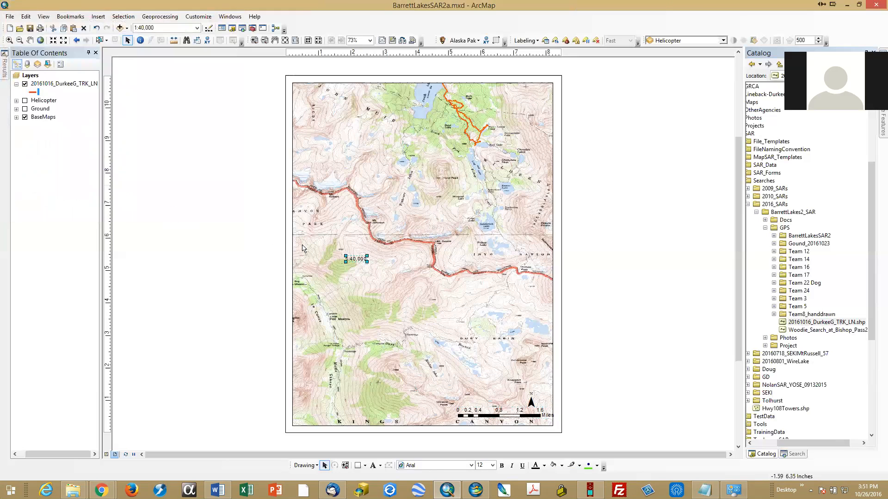
{"action": "left_click_drag", "start_coordinate": [353, 260], "coordinate": [496, 400]}
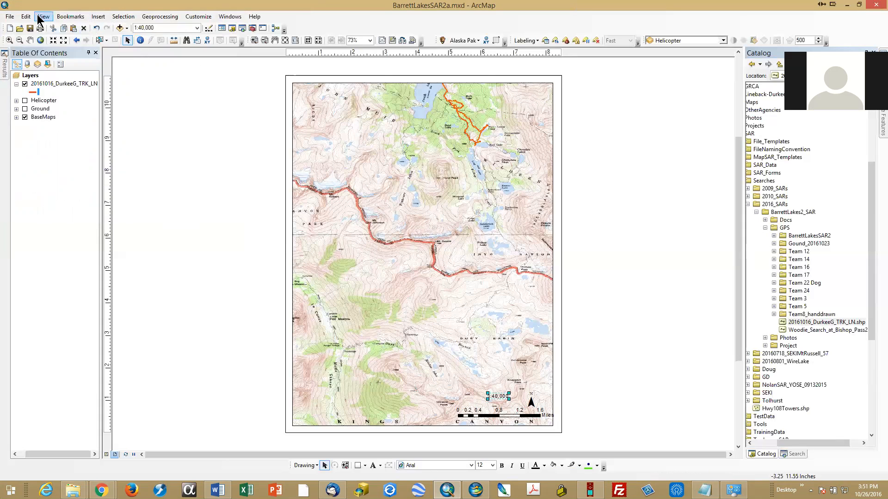
{"action": "left_click", "coordinate": [98, 17]}
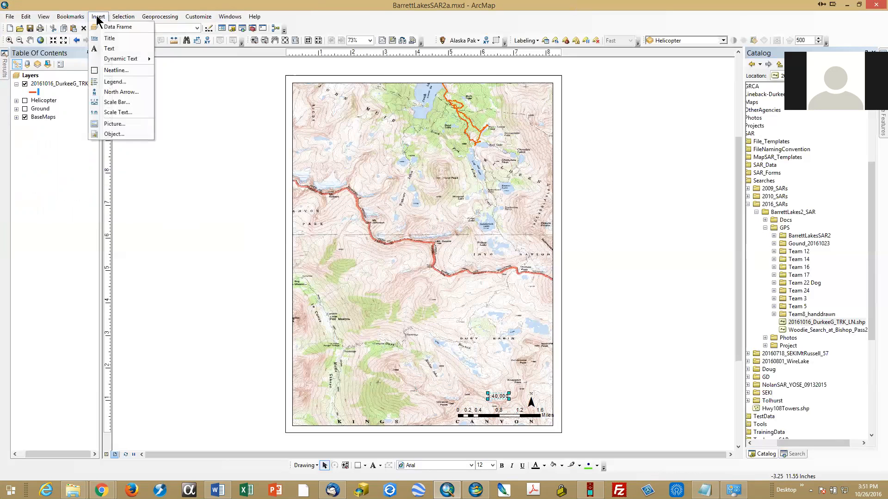
{"action": "left_click", "coordinate": [119, 84]}
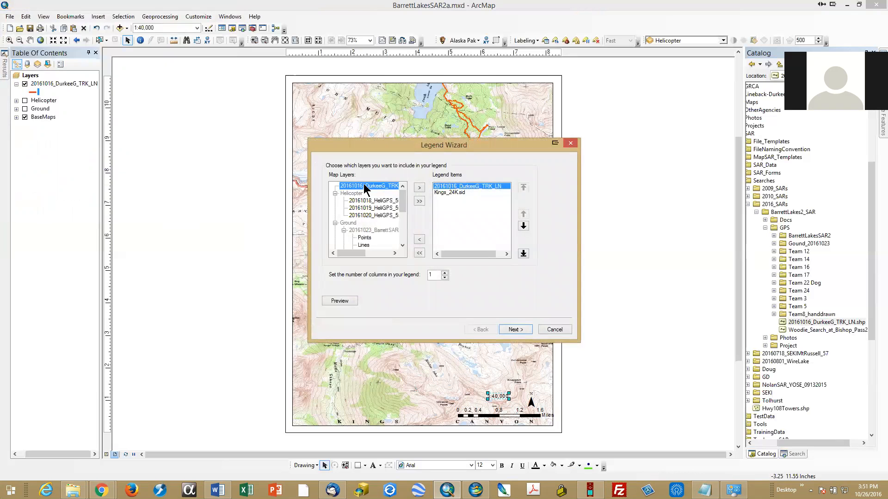
{"action": "left_click", "coordinate": [549, 331]}
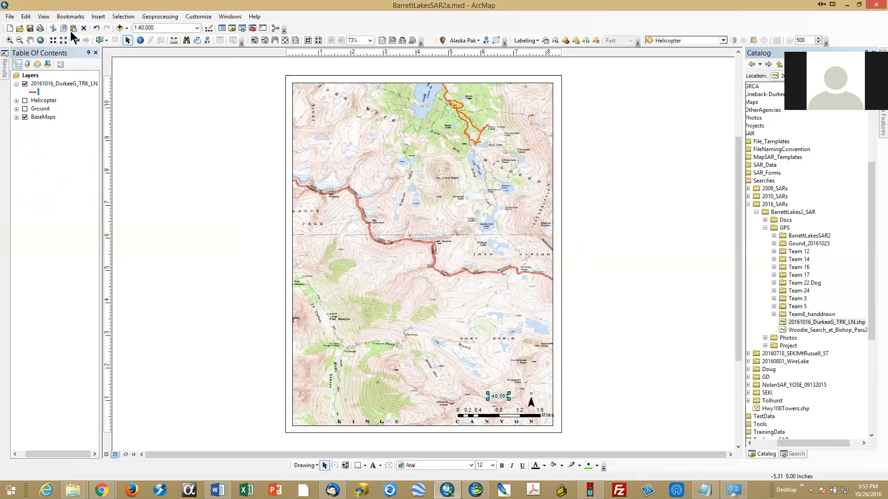
Step: Start a legend for the layout and remove Kings_24K.sid from its items, keeping only the track layer
{"action": "left_click", "coordinate": [99, 17]}
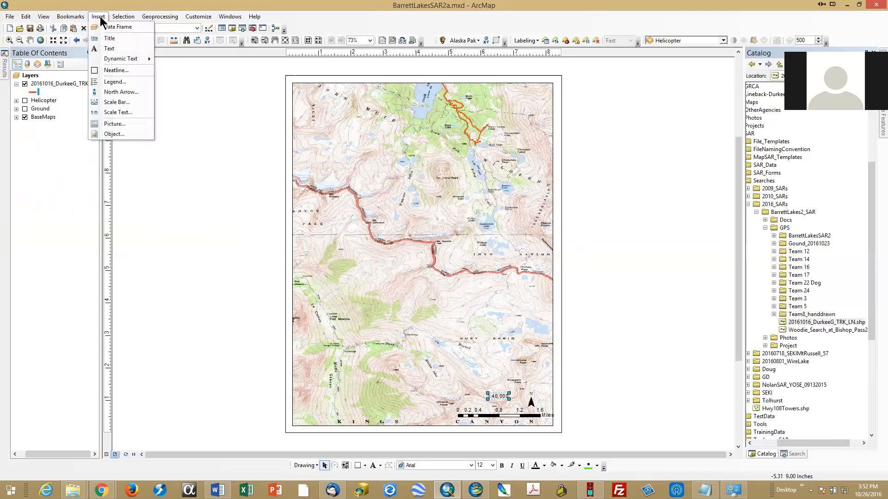
{"action": "left_click", "coordinate": [116, 82]}
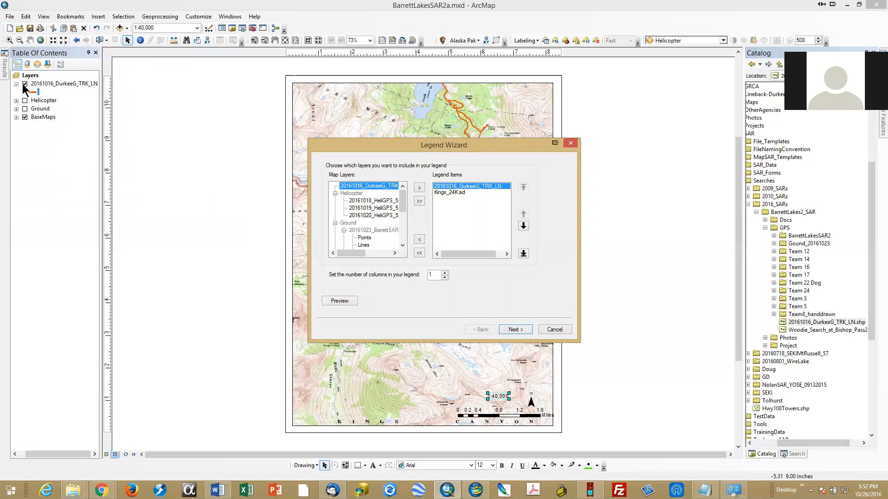
{"action": "left_click", "coordinate": [447, 193]}
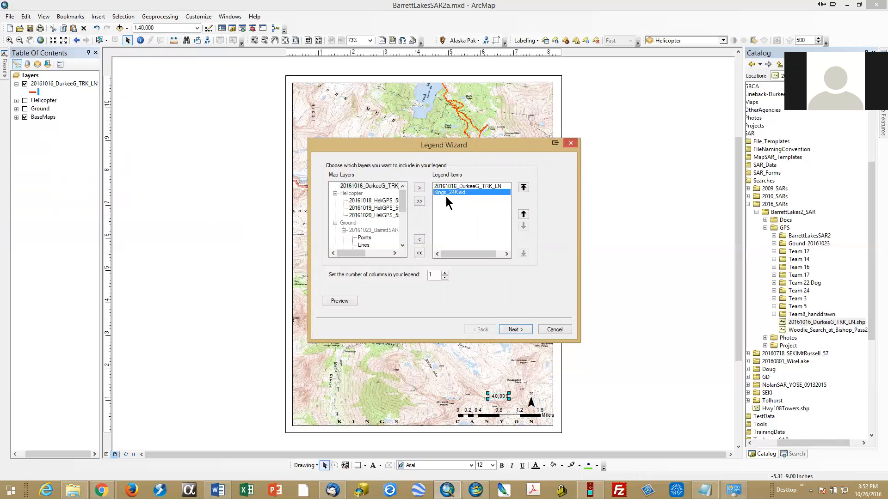
{"action": "left_click", "coordinate": [419, 239]}
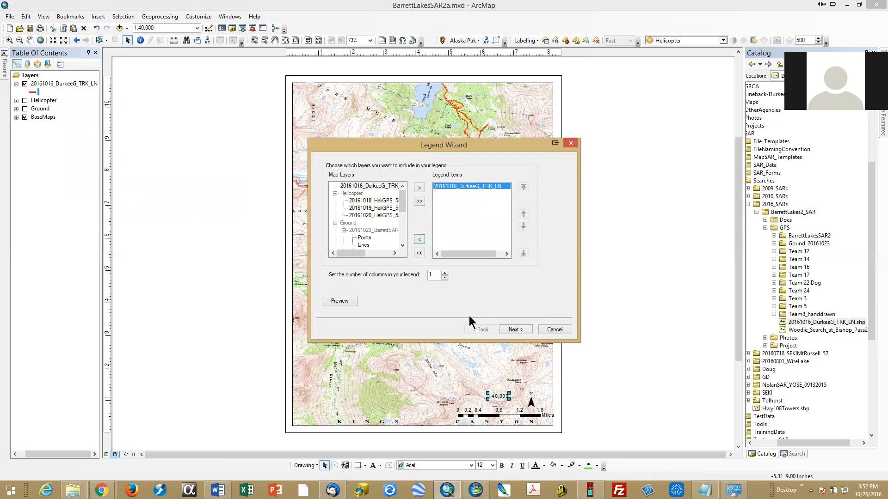
Step: Keep the legend's title settings, give the legend frame a White background and continue to the symbol patch settings
{"action": "left_click", "coordinate": [516, 331]}
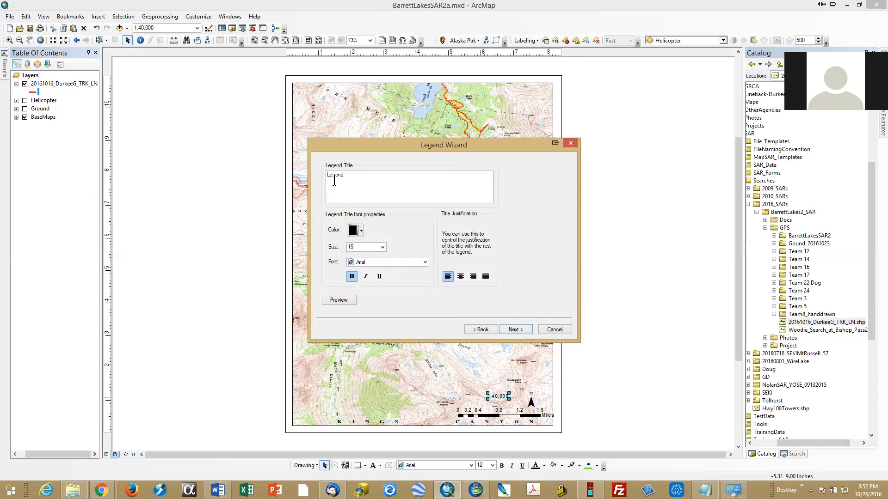
{"action": "left_click", "coordinate": [516, 330]}
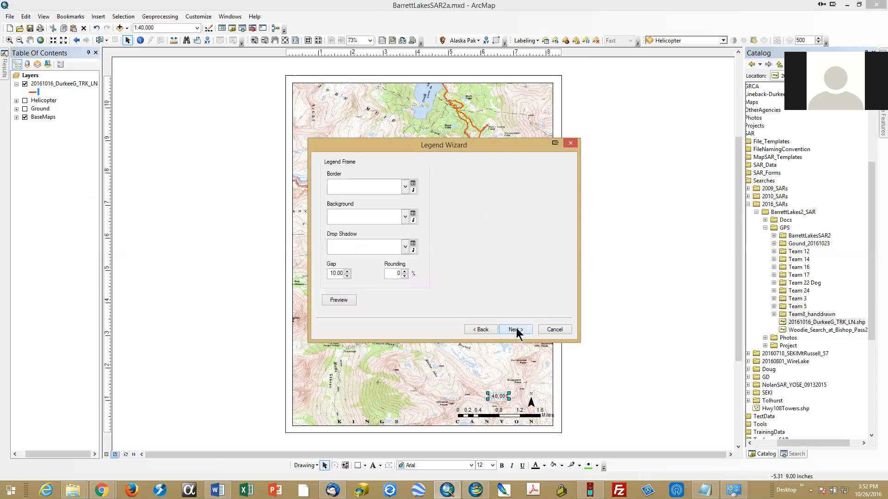
{"action": "left_click", "coordinate": [405, 217]}
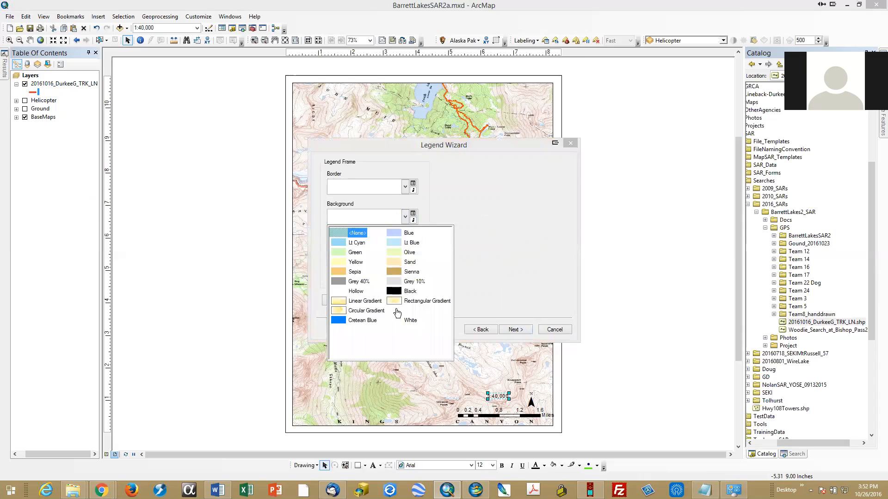
{"action": "left_click", "coordinate": [395, 318]}
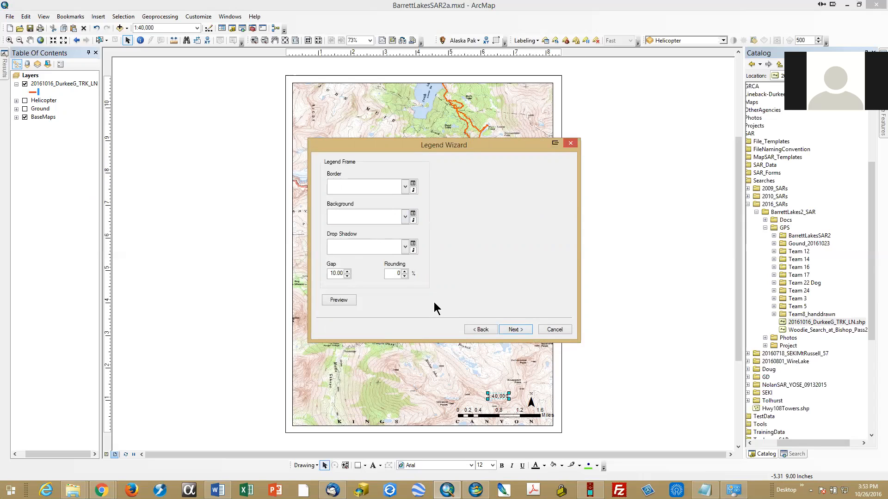
{"action": "left_click", "coordinate": [515, 329]}
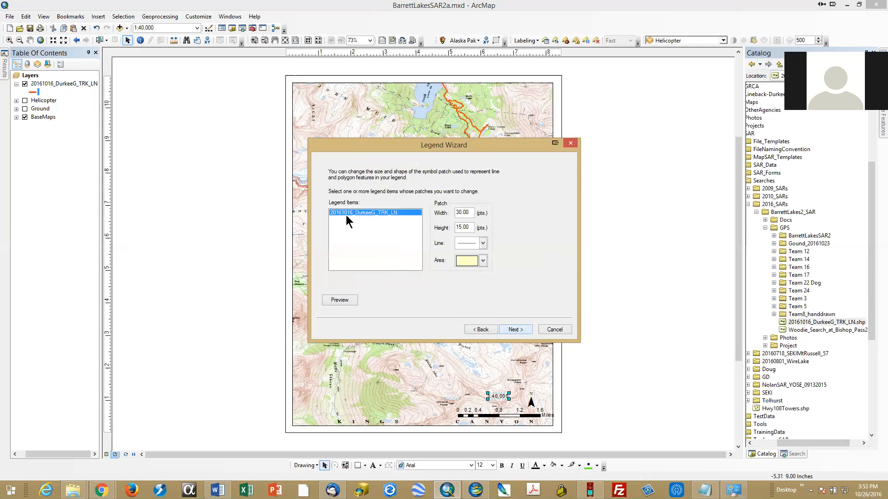
Step: Finish the legend with the default patch and spacing settings and move it into the map's lower-left corner
{"action": "left_click", "coordinate": [512, 330]}
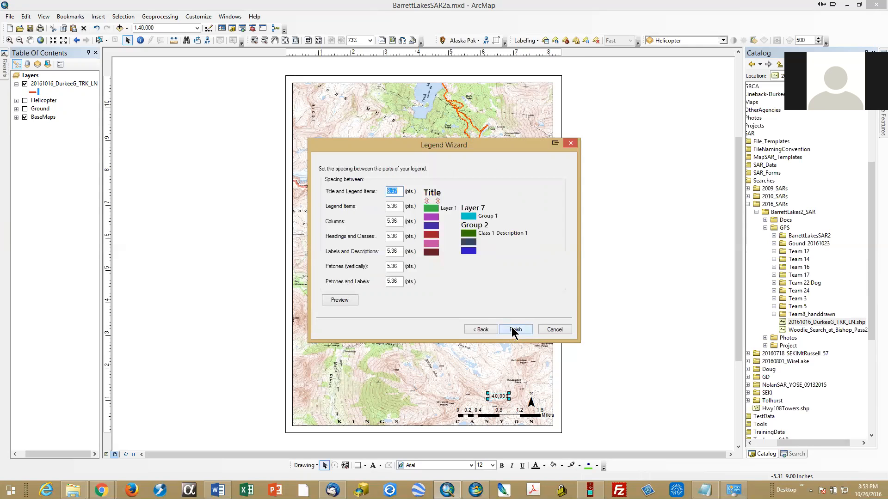
{"action": "left_click", "coordinate": [514, 331]}
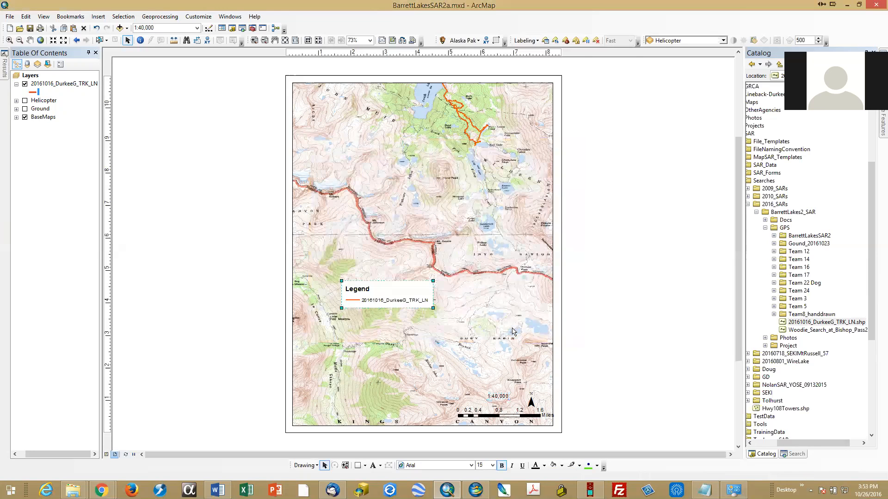
{"action": "left_click_drag", "start_coordinate": [375, 301], "coordinate": [331, 417]}
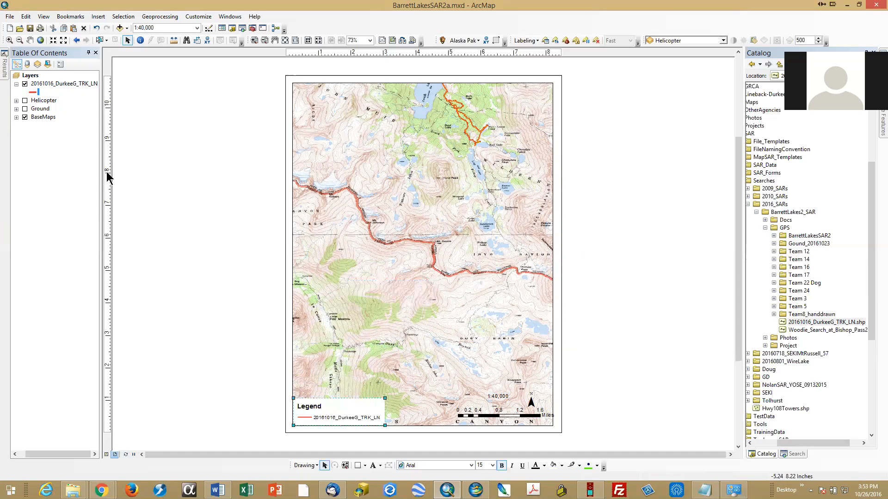
Step: Turn on the Helicopter layer group and add 20161018_HeliGPS_552_ln to the legend's items
{"action": "left_click", "coordinate": [25, 101]}
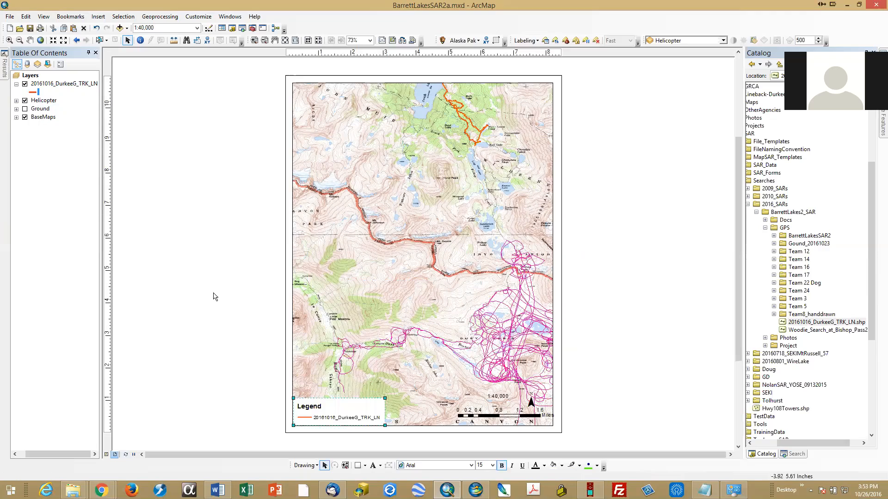
{"action": "left_click", "coordinate": [341, 407]}
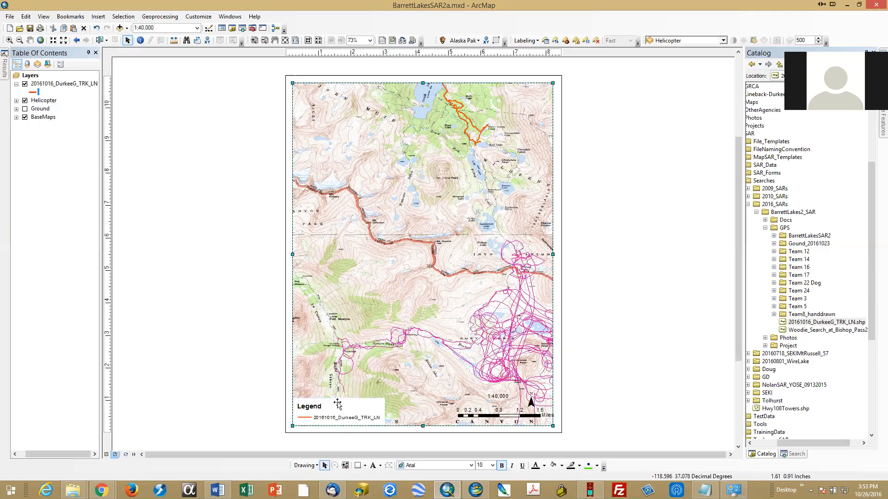
{"action": "mouse_move", "coordinate": [341, 408]}
{"action": "left_mouse_down"}
{"action": "mouse_move", "coordinate": [333, 379]}
{"action": "mouse_move", "coordinate": [337, 410]}
{"action": "left_mouse_up"}
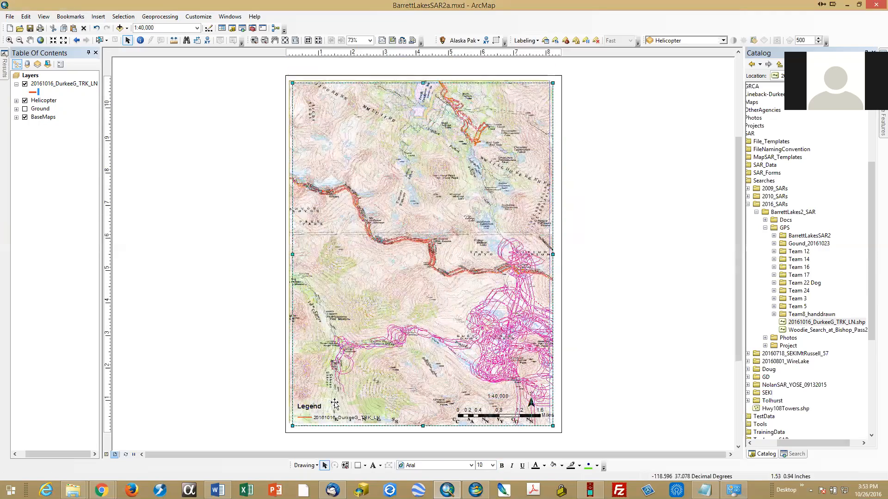
{"action": "left_click", "coordinate": [328, 409]}
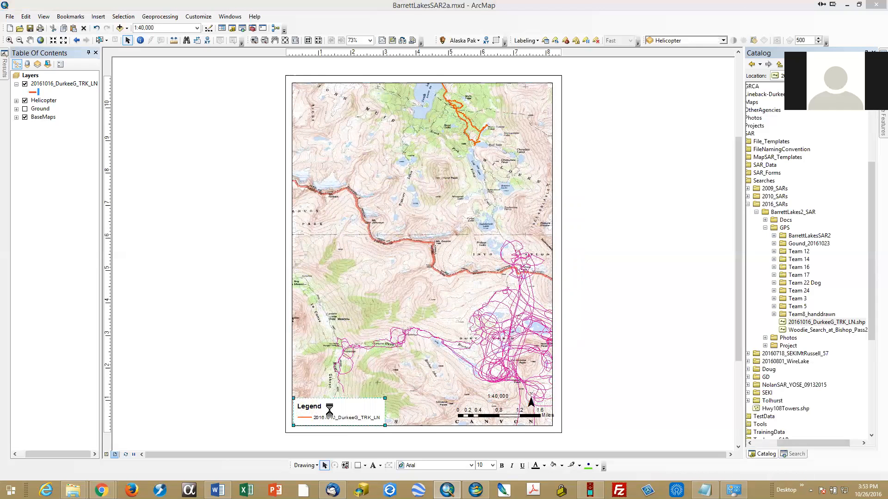
{"action": "double_click", "coordinate": [329, 410]}
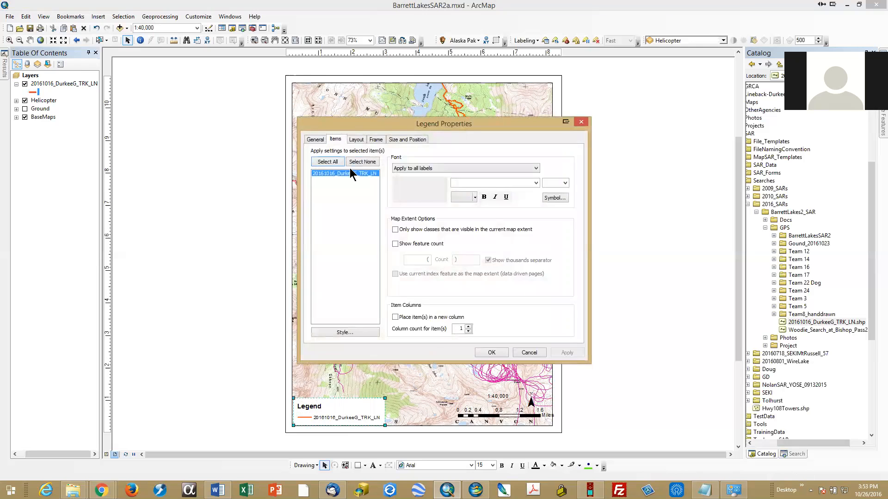
{"action": "left_click", "coordinate": [316, 140]}
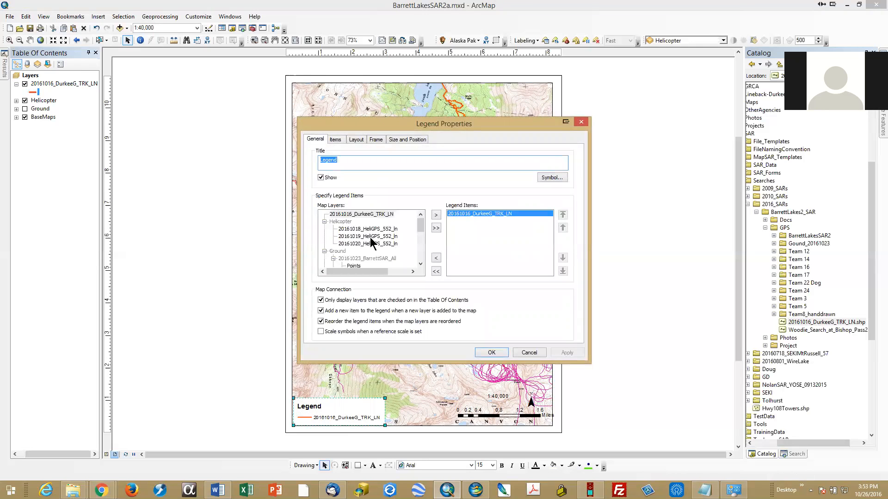
{"action": "left_click", "coordinate": [356, 229]}
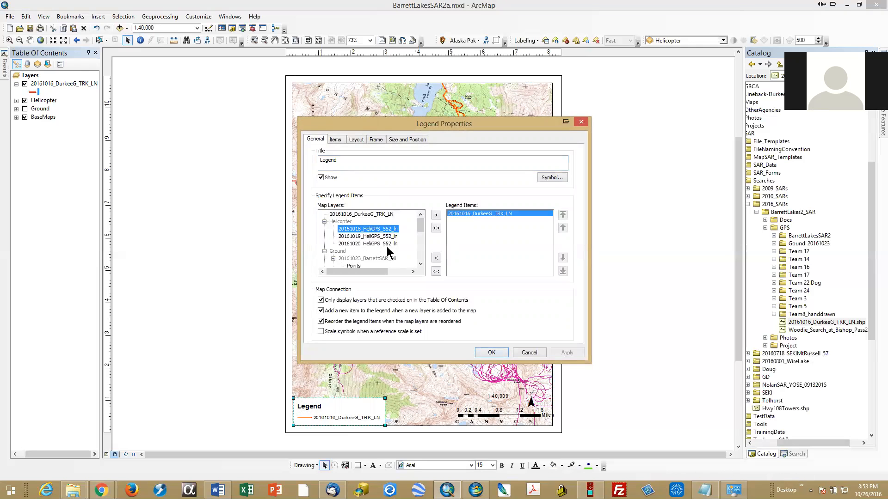
{"action": "left_click", "coordinate": [436, 216]}
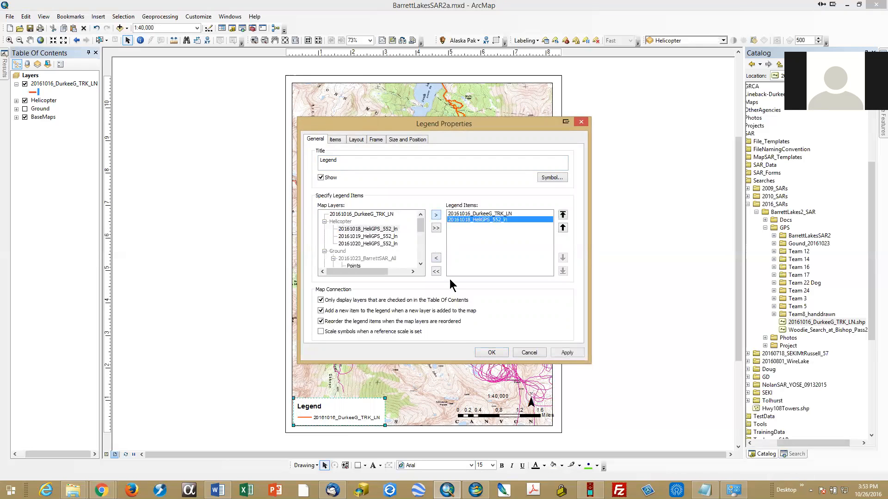
{"action": "left_click", "coordinate": [567, 352]}
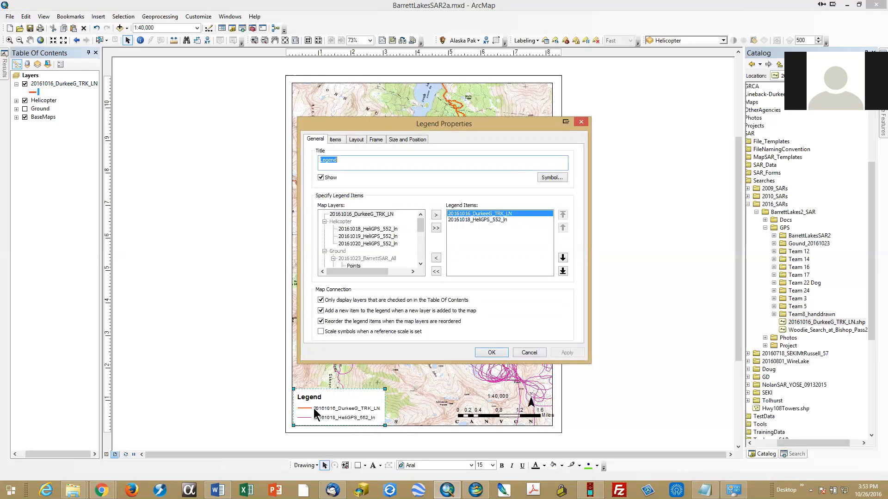
{"action": "left_click", "coordinate": [492, 353]}
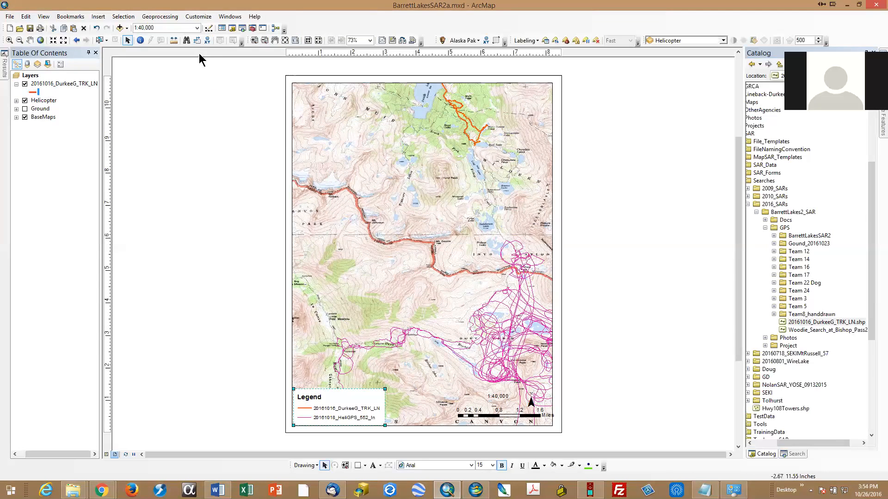
Step: Pan the map westward within the data frame until the helicopter tracks are centred across its width
{"action": "left_click", "coordinate": [31, 41]}
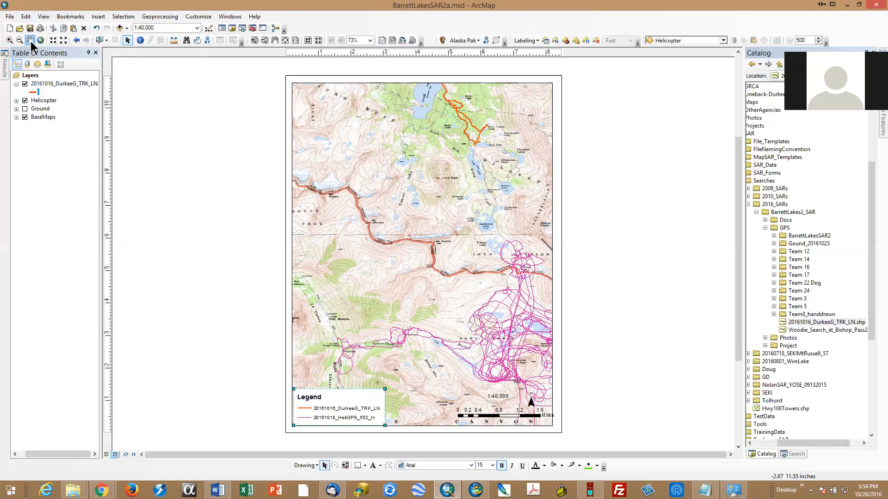
{"action": "left_click_drag", "start_coordinate": [469, 260], "coordinate": [407, 257]}
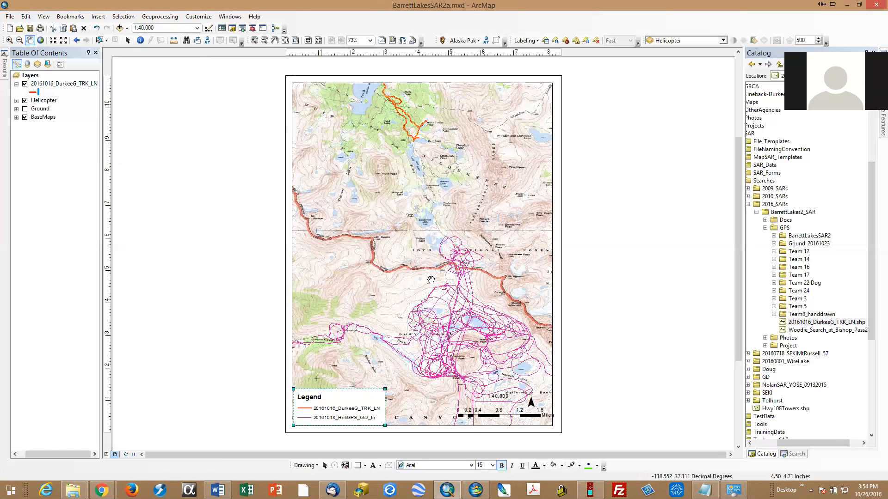
{"action": "left_click_drag", "start_coordinate": [431, 280], "coordinate": [391, 282]}
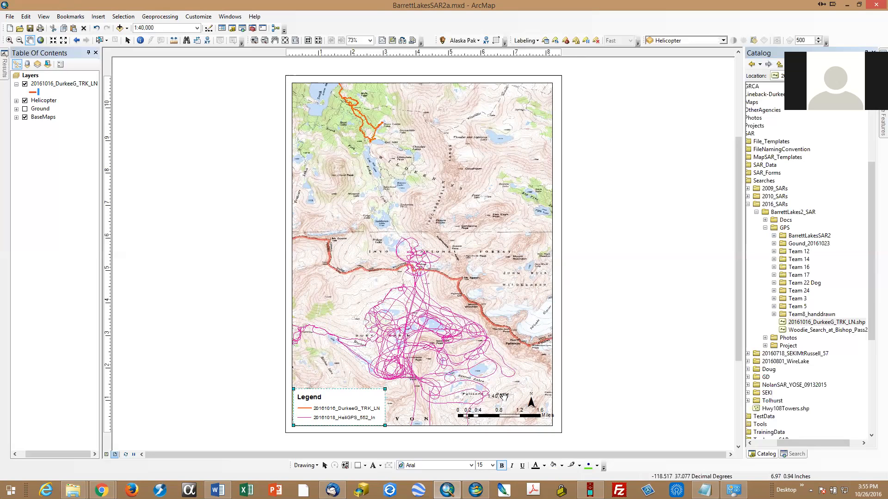
Step: Draw a rectangle about 3.04 in wide and 1.31 in high over the north arrow and scale elements and send it to the back
{"action": "left_click", "coordinate": [359, 466]}
{"action": "left_click_drag", "start_coordinate": [453, 383], "coordinate": [553, 426]}
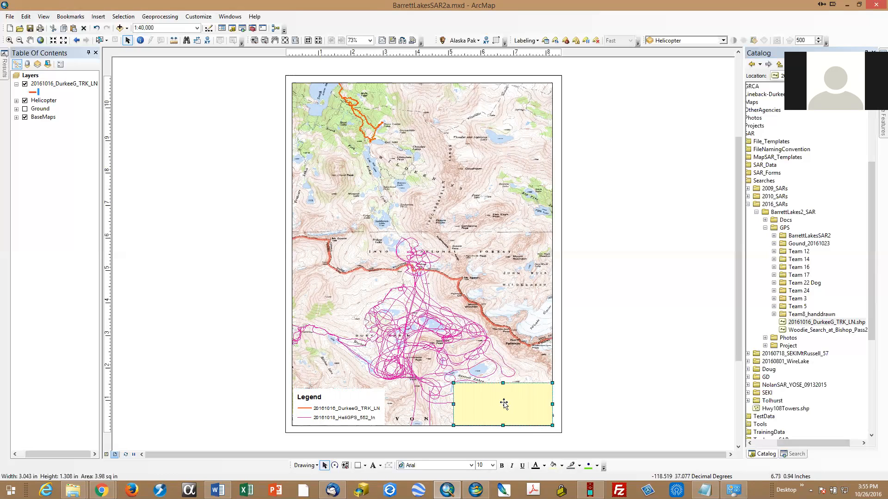
{"action": "right_click", "coordinate": [504, 402]}
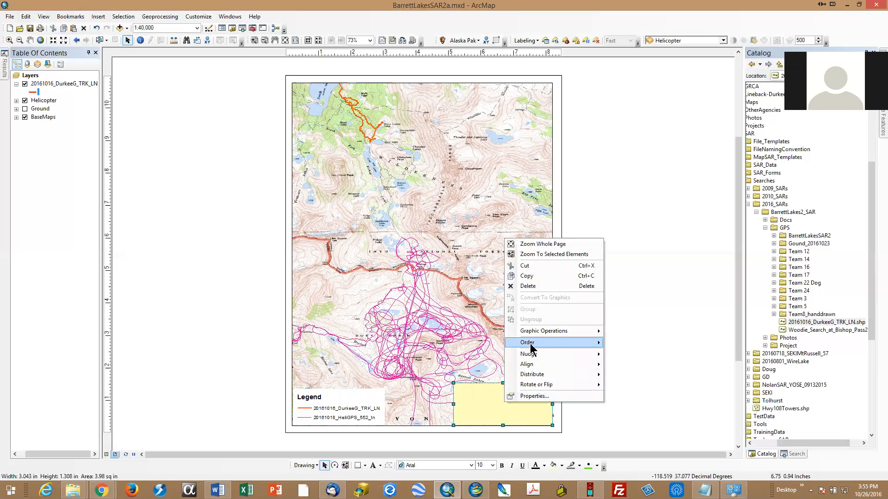
{"action": "mouse_move", "coordinate": [532, 343]}
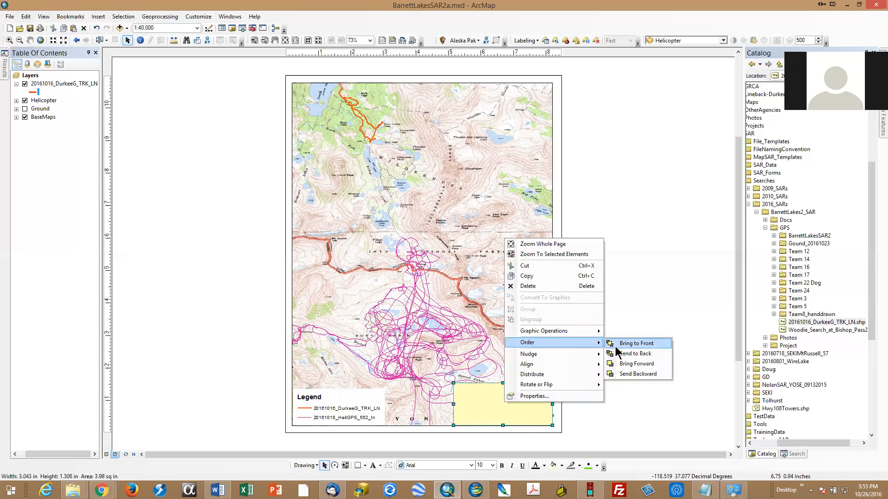
{"action": "left_click", "coordinate": [641, 357]}
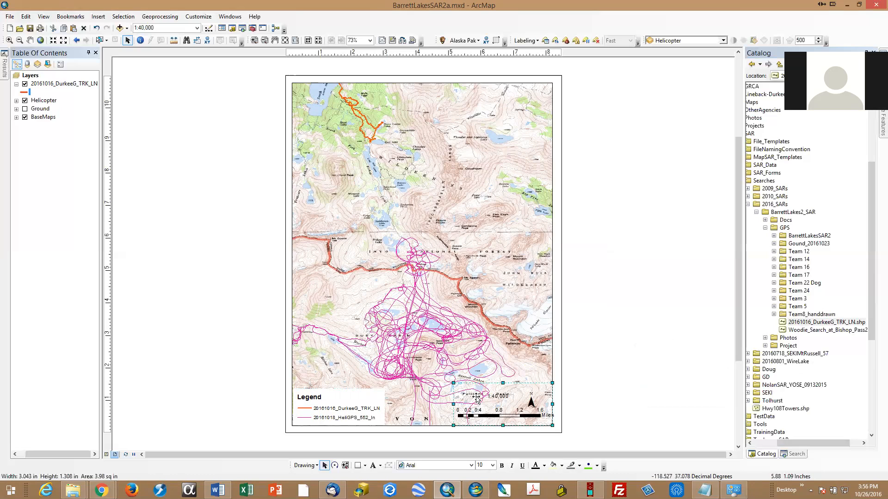
Step: Bring the rectangle forward one level so it sits above the map but behind the north arrow and scale elements
{"action": "right_click", "coordinate": [475, 397]}
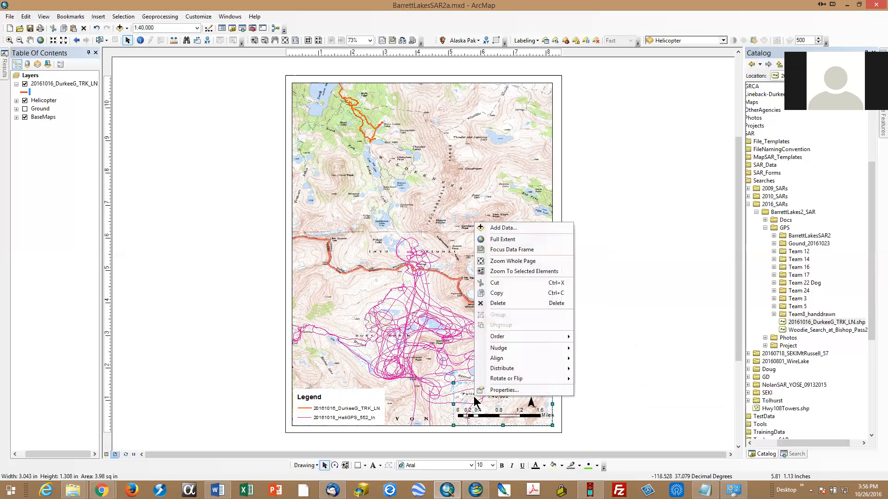
{"action": "mouse_move", "coordinate": [508, 336]}
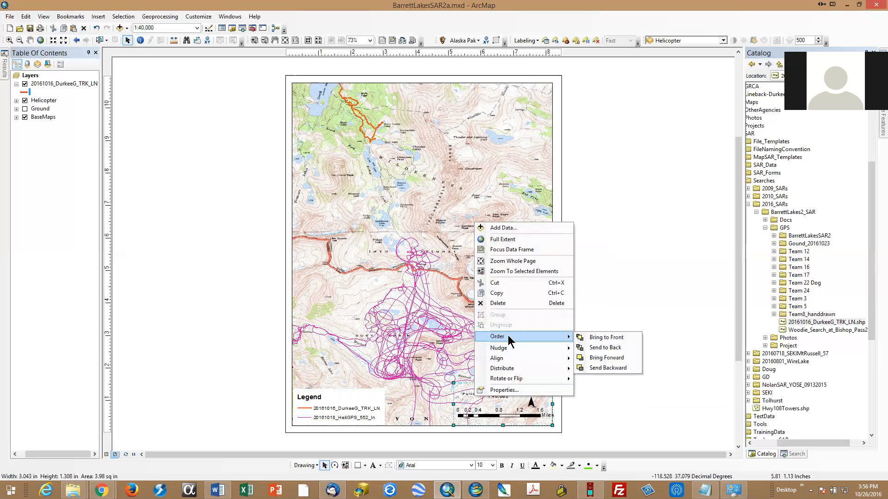
{"action": "left_click", "coordinate": [609, 358]}
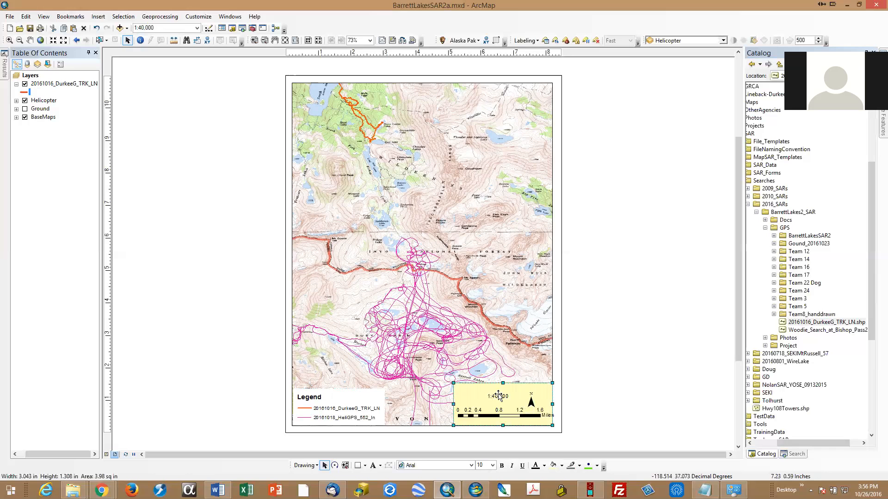
Step: Rearrange the elements in the rectangle with the north arrow centred above the scale bar and the scale text below it
{"action": "left_click", "coordinate": [500, 397]}
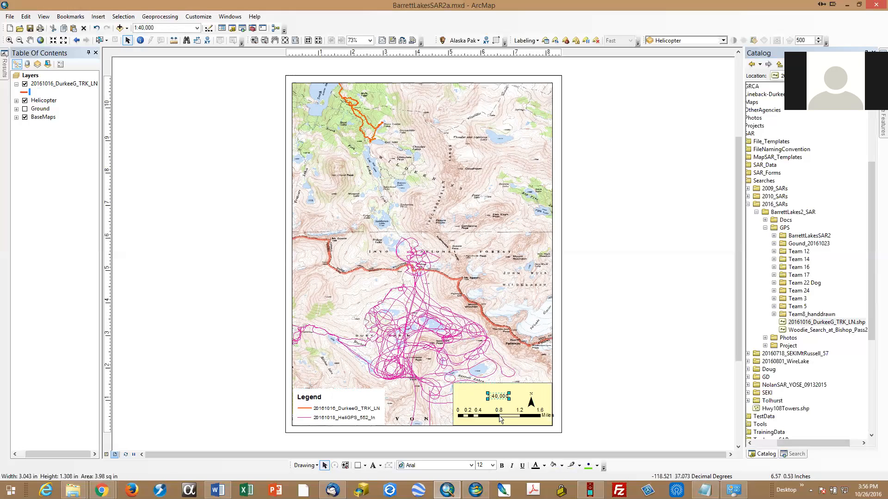
{"action": "left_click", "coordinate": [499, 415]}
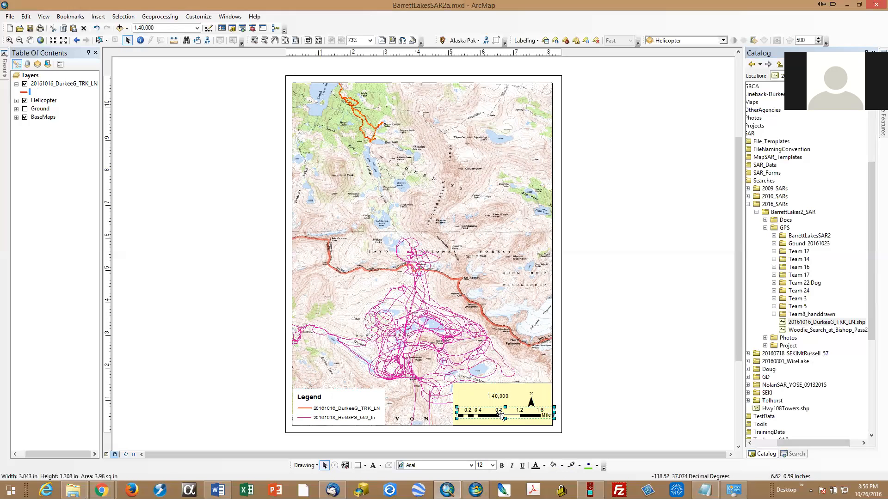
{"action": "left_click_drag", "start_coordinate": [499, 415], "coordinate": [500, 393]}
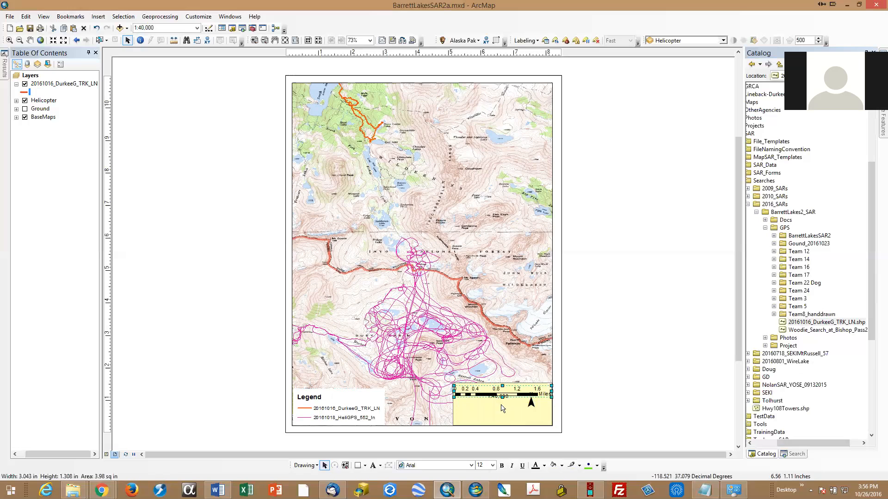
{"action": "key", "text": "ctrl+z"}
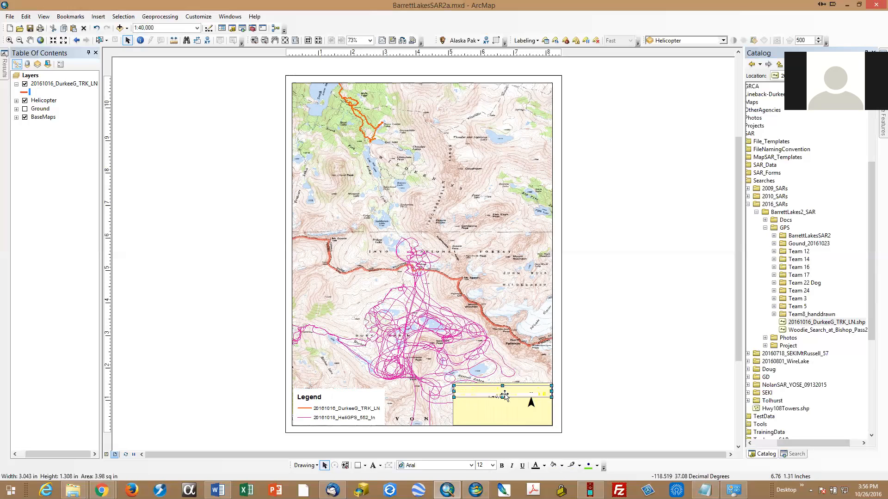
{"action": "left_click", "coordinate": [504, 398]}
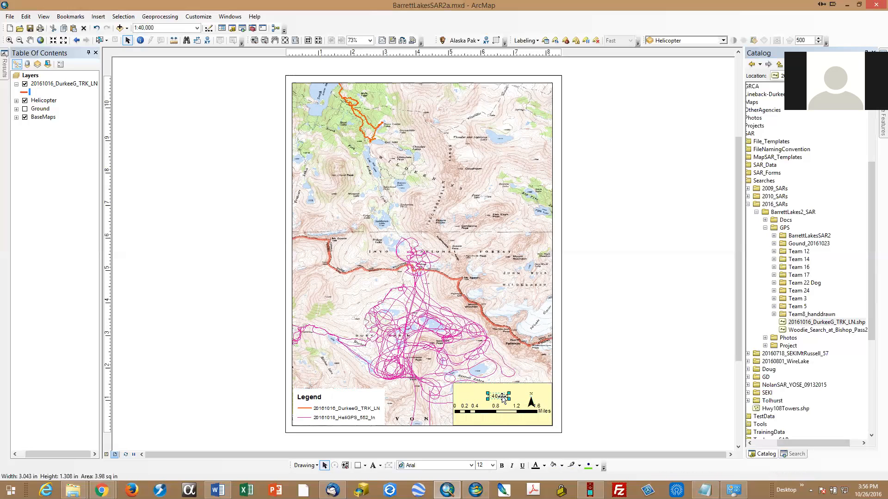
{"action": "left_click_drag", "start_coordinate": [504, 398], "coordinate": [506, 425]}
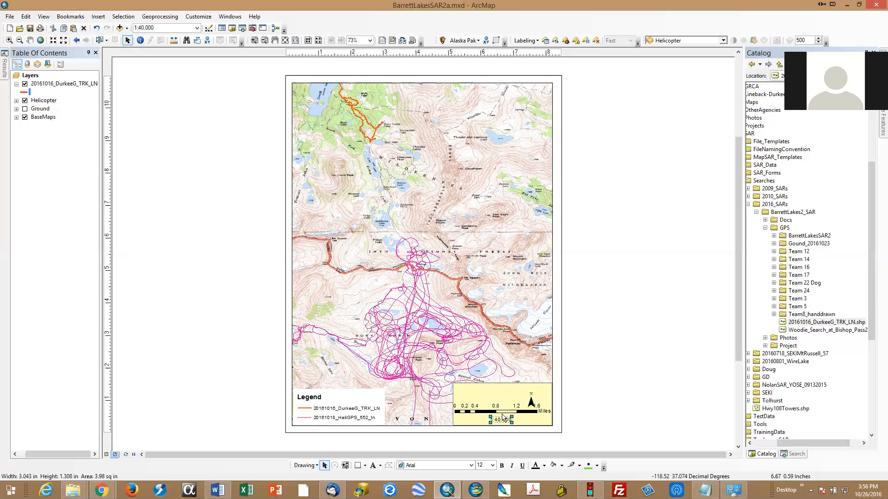
{"action": "left_click_drag", "start_coordinate": [532, 405], "coordinate": [502, 396]}
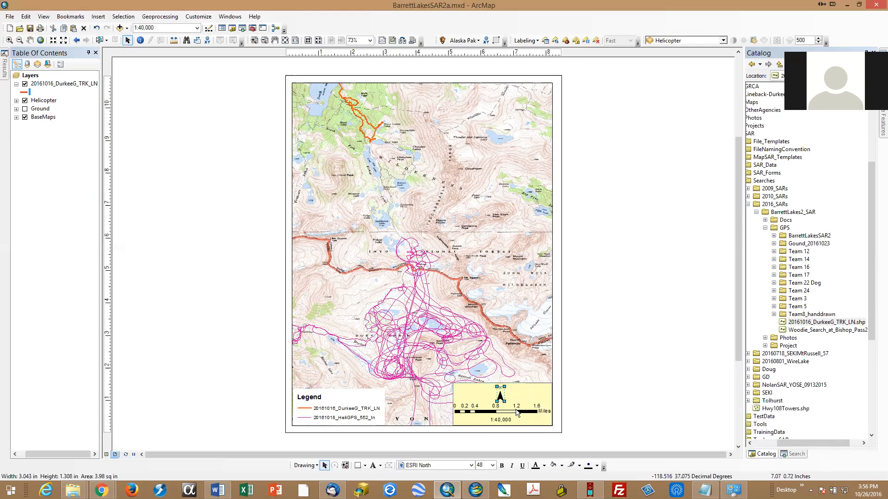
Step: Shorten the scale bar and set it to 2 divisions with 2 subdivisions
{"action": "left_click", "coordinate": [517, 412]}
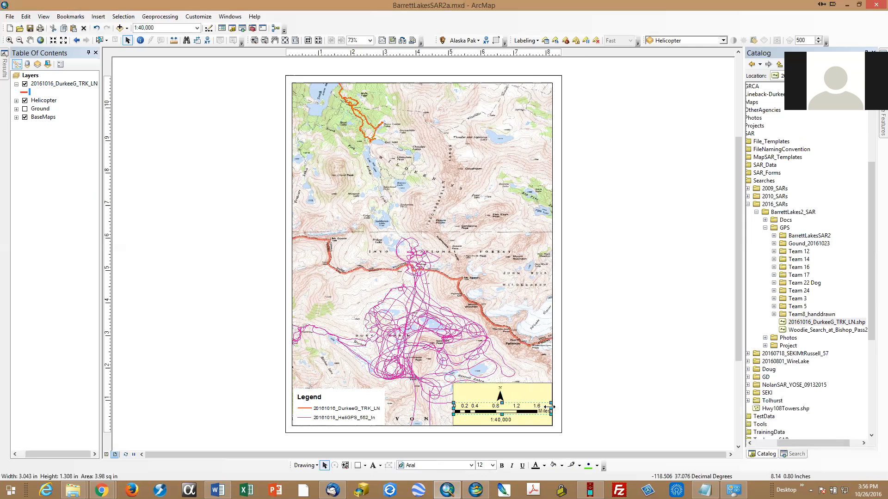
{"action": "left_click_drag", "start_coordinate": [550, 408], "coordinate": [522, 409]}
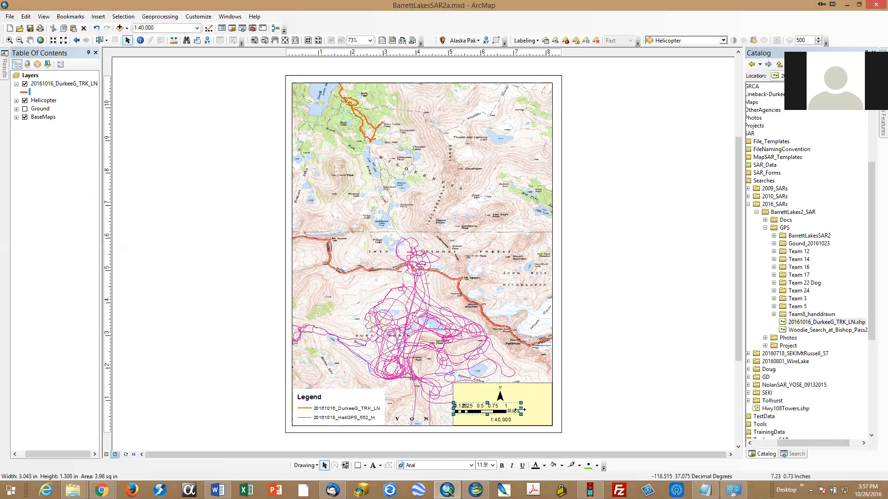
{"action": "double_click", "coordinate": [499, 409]}
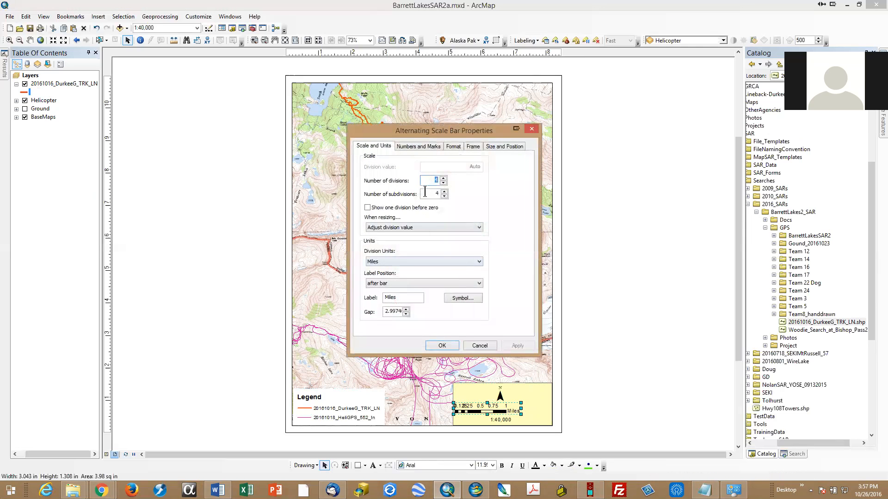
{"action": "left_click", "coordinate": [444, 183]}
{"action": "left_click", "coordinate": [443, 183]}
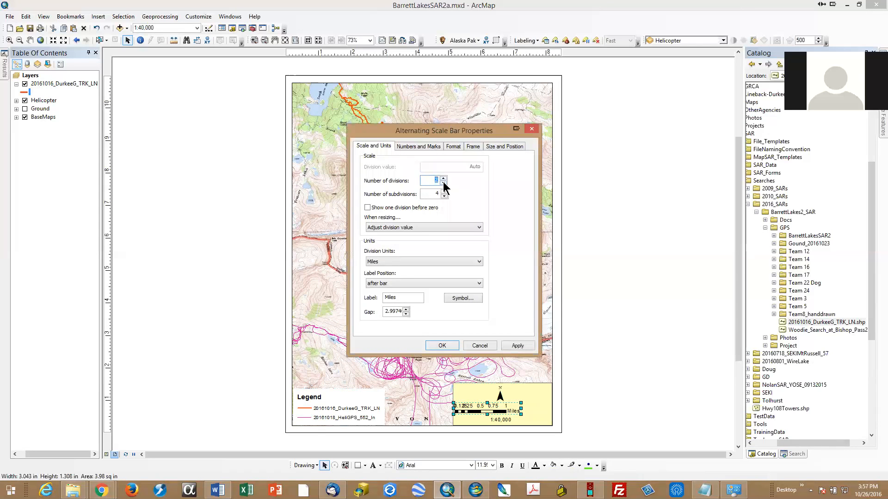
{"action": "left_click", "coordinate": [444, 196]}
{"action": "left_click", "coordinate": [527, 347]}
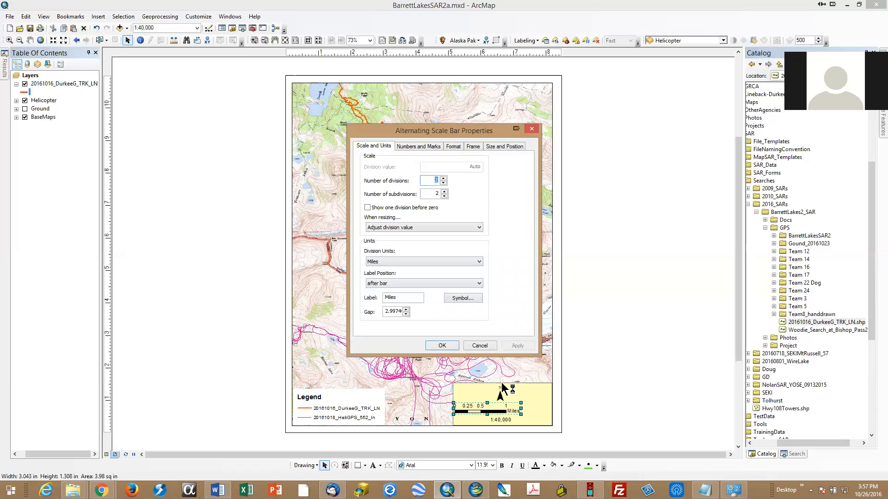
{"action": "left_click", "coordinate": [443, 347]}
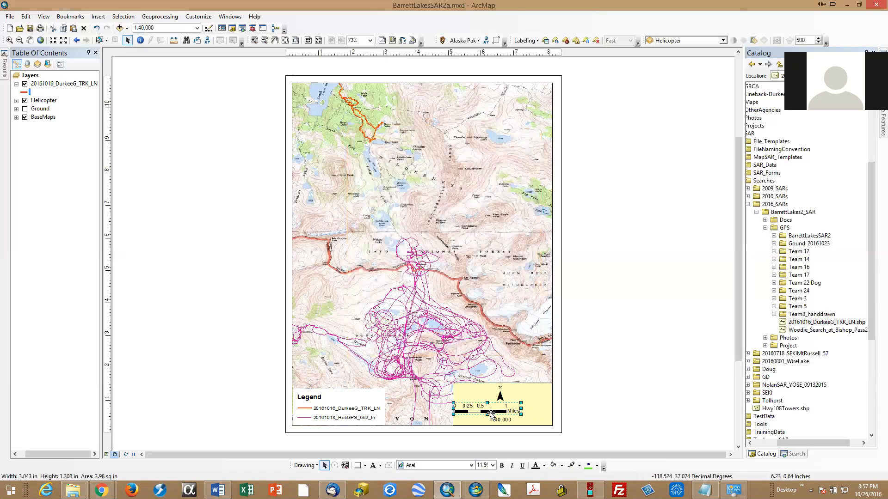
Step: Move the scale bar toward the rectangle's right edge and place the north arrow to its left, level with the scale text
{"action": "left_click_drag", "start_coordinate": [485, 410], "coordinate": [500, 412]}
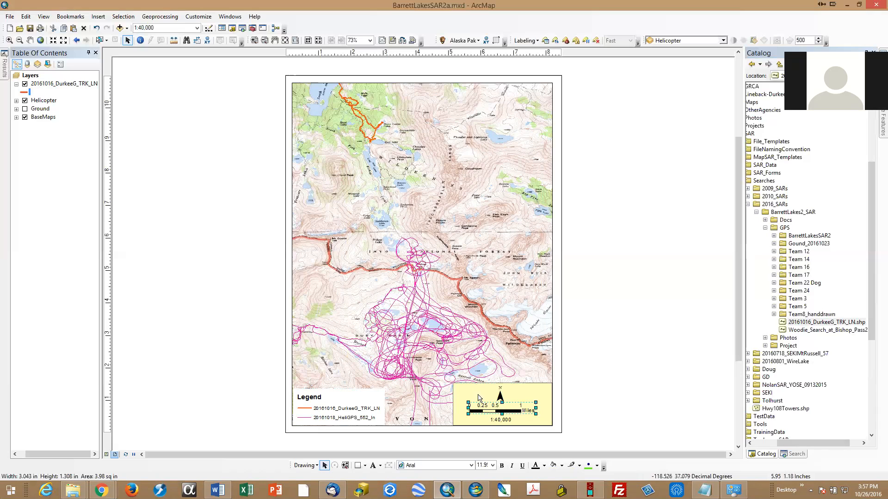
{"action": "left_click", "coordinate": [669, 396]}
{"action": "left_click", "coordinate": [498, 408]}
{"action": "left_click_drag", "start_coordinate": [497, 407], "coordinate": [469, 414]}
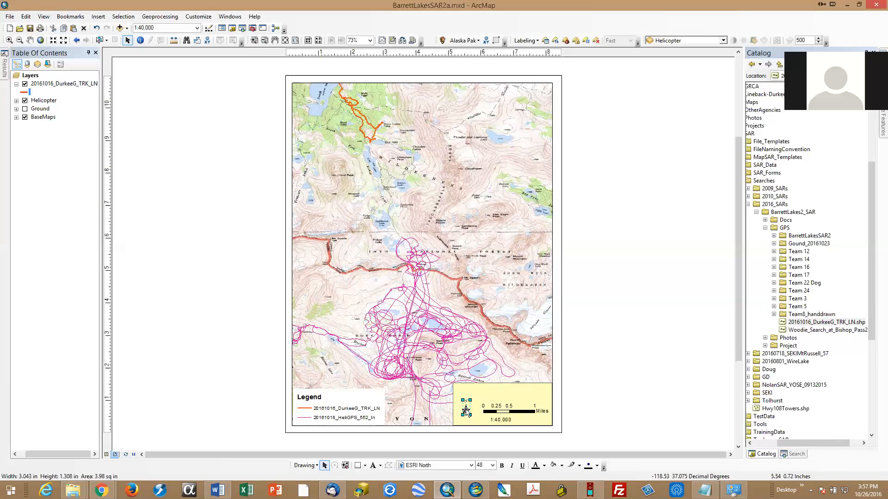
{"action": "left_click_drag", "start_coordinate": [467, 410], "coordinate": [468, 417]}
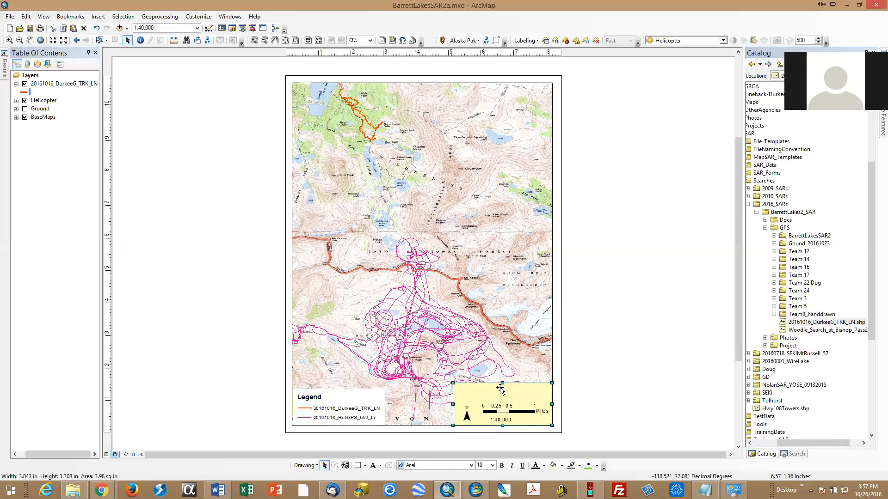
Step: Lower the rectangle's upper edge to just above the scale bar and fill the rectangle with white
{"action": "left_click", "coordinate": [498, 394]}
{"action": "left_click_drag", "start_coordinate": [499, 394], "coordinate": [499, 400]}
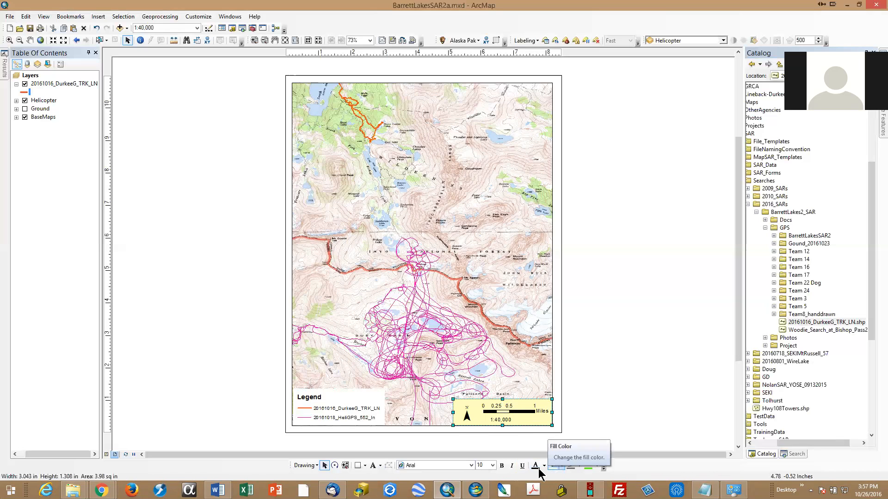
{"action": "left_click", "coordinate": [563, 466]}
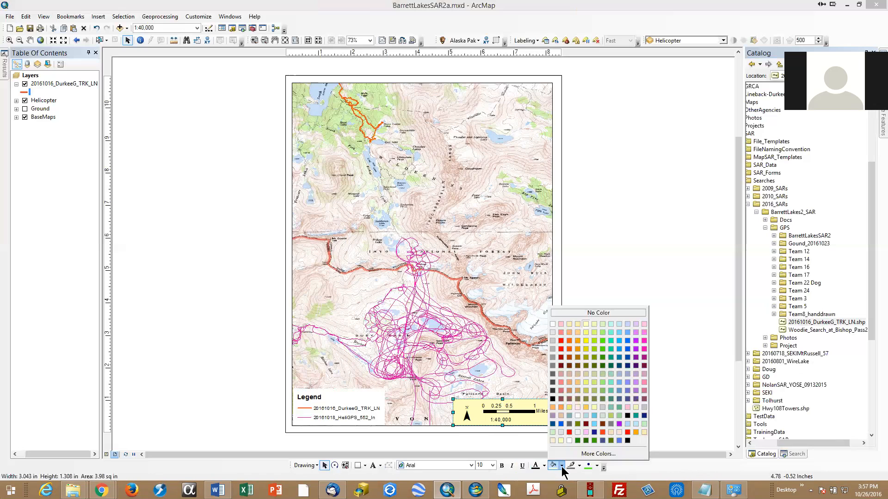
{"action": "left_click", "coordinate": [552, 323]}
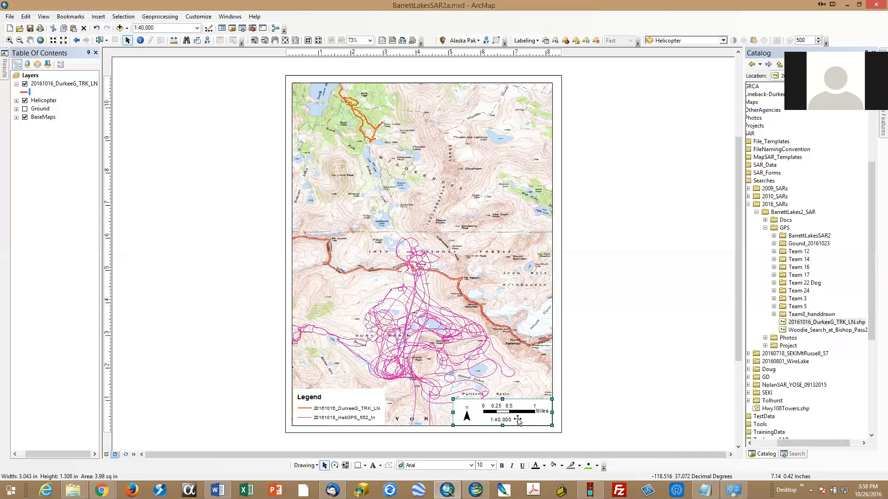
Step: Group the white rectangle, north arrow, scale bar and scale text into one element
{"action": "left_click_drag", "start_coordinate": [518, 419], "coordinate": [504, 126]}
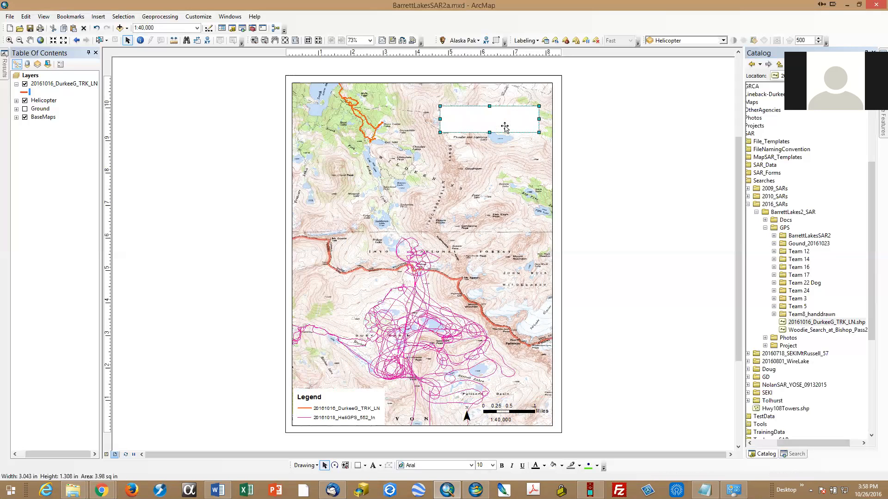
{"action": "left_click_drag", "start_coordinate": [504, 126], "coordinate": [518, 424]}
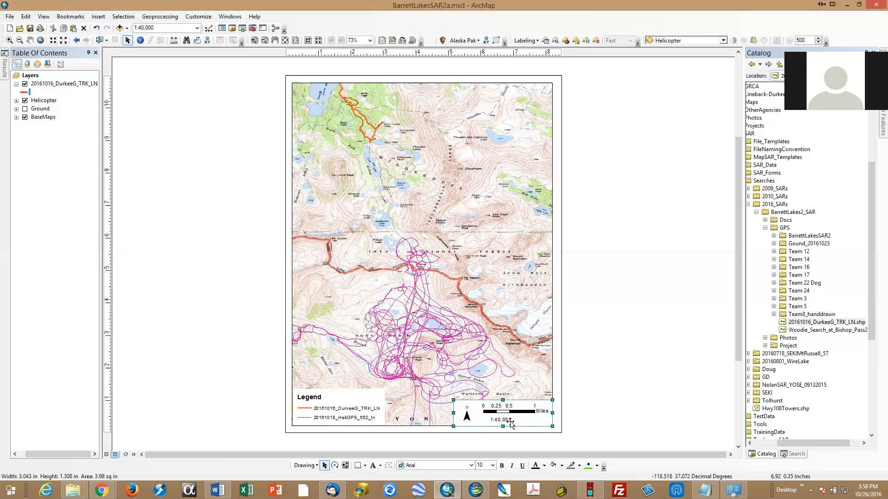
{"action": "left_click", "coordinate": [468, 418]}
{"action": "left_click", "coordinate": [494, 415], "text": "shift"}
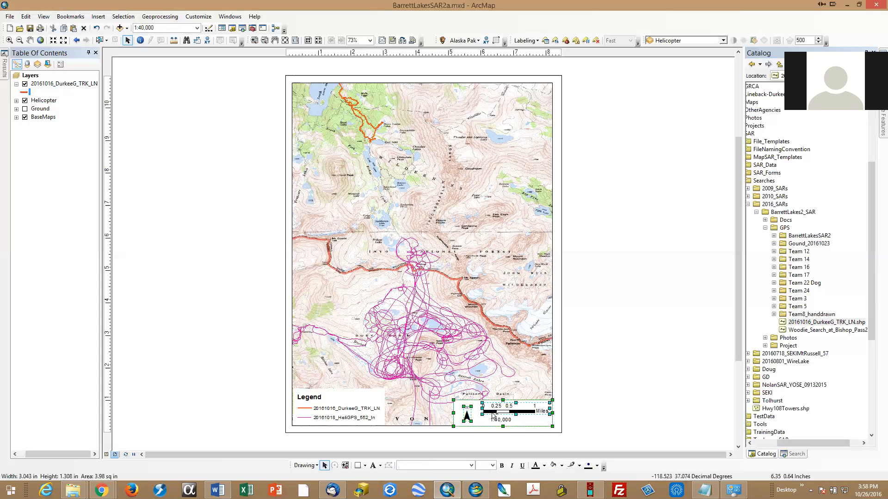
{"action": "left_click", "coordinate": [498, 419], "text": "shift"}
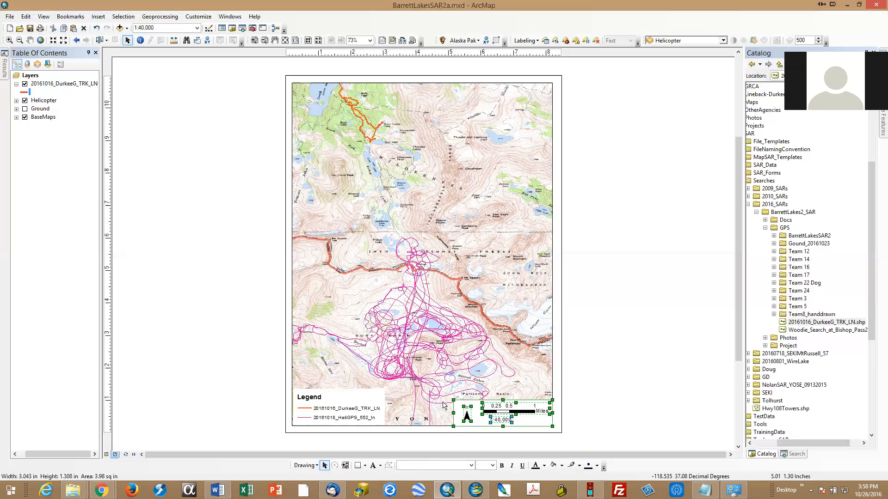
{"action": "right_click", "coordinate": [499, 412]}
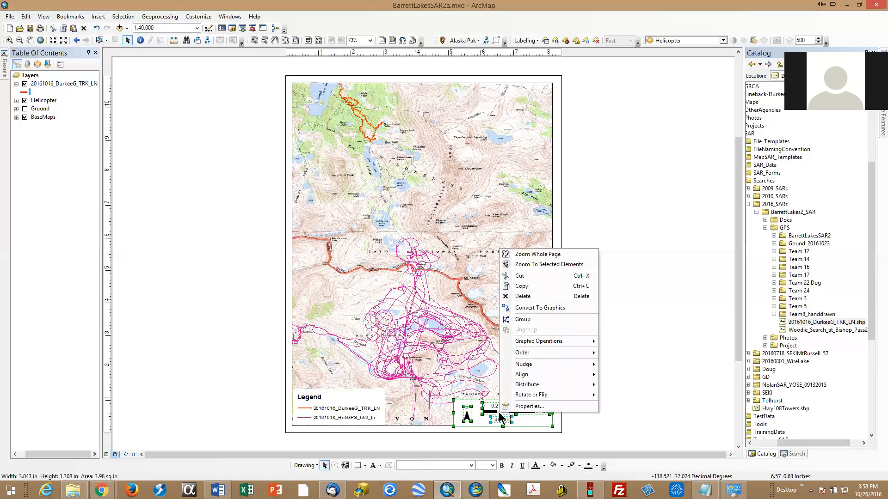
{"action": "left_click", "coordinate": [533, 323]}
Step: Move the grouped scale block to the map frame's upper-right corner and place the legend directly below it
{"action": "left_click_drag", "start_coordinate": [499, 412], "coordinate": [496, 104]}
{"action": "right_click", "coordinate": [496, 103]}
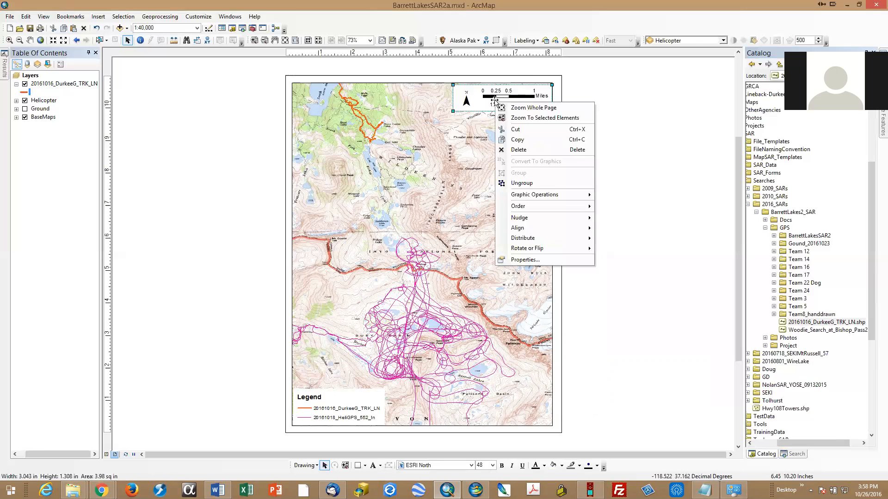
{"action": "left_click", "coordinate": [684, 129]}
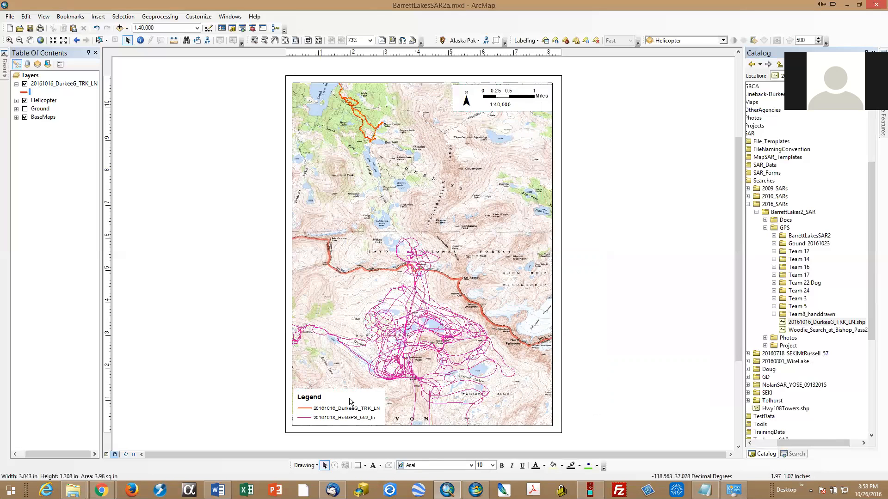
{"action": "left_click_drag", "start_coordinate": [344, 412], "coordinate": [505, 137]}
{"action": "right_click", "coordinate": [504, 141]}
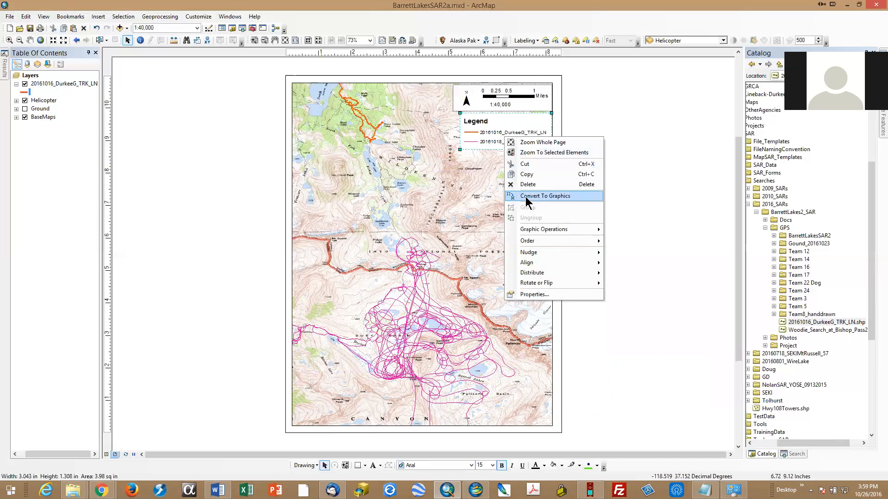
{"action": "left_click", "coordinate": [483, 134]}
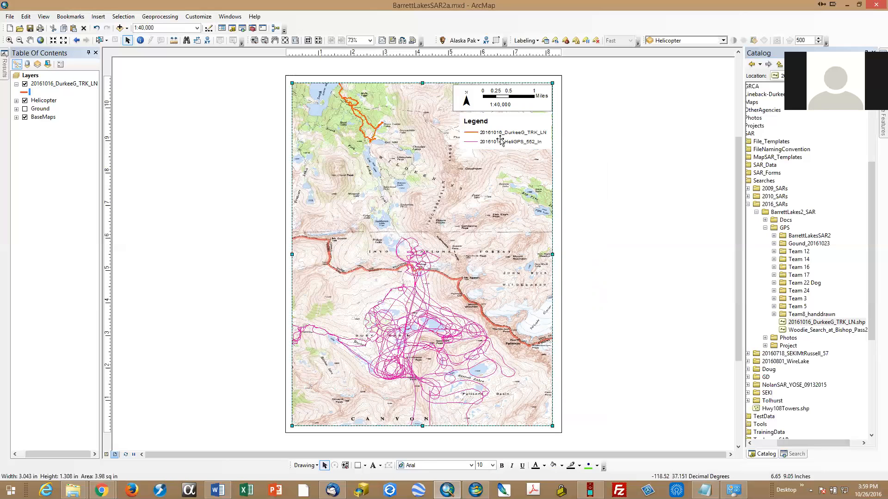
Step: Expand the Helicopter group, collapse the 20161016 track layer, and widen the layer list to fit the full layer names
{"action": "left_click", "coordinate": [16, 84]}
{"action": "left_click", "coordinate": [16, 84]}
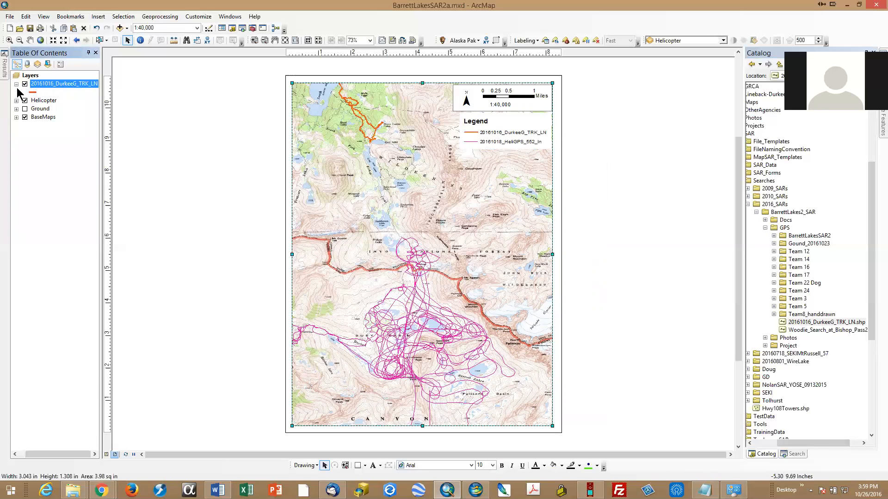
{"action": "left_click", "coordinate": [68, 85]}
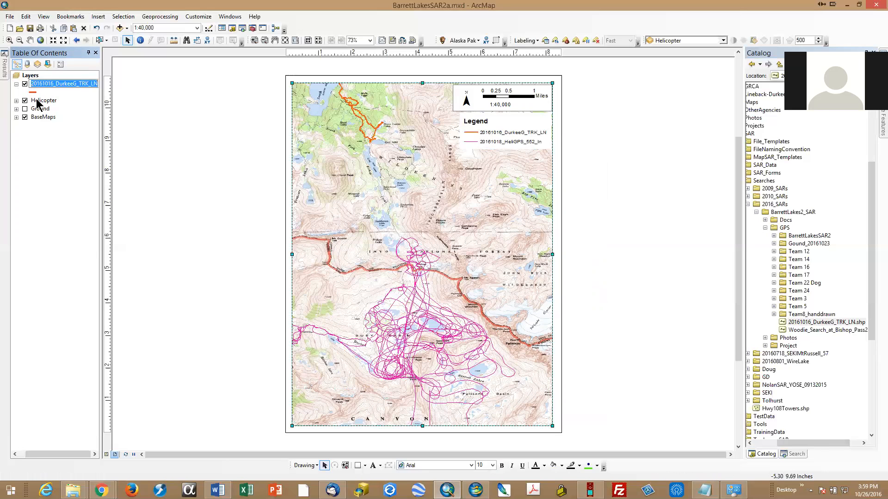
{"action": "left_click", "coordinate": [16, 101]}
{"action": "left_click", "coordinate": [17, 85]}
{"action": "left_click", "coordinate": [17, 92]}
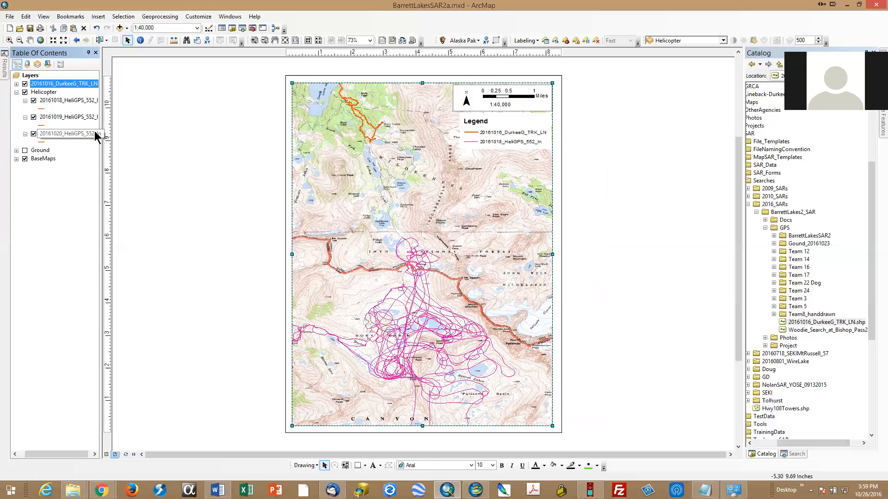
{"action": "left_click_drag", "start_coordinate": [101, 134], "coordinate": [133, 138]}
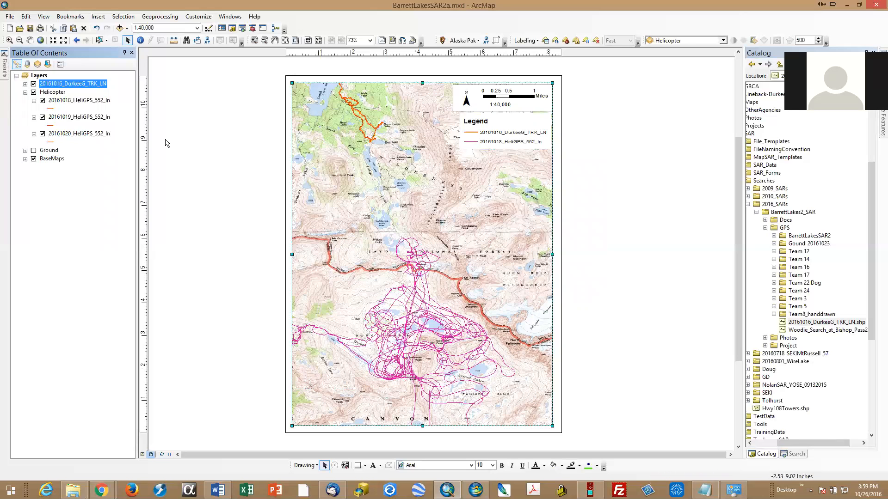
Step: Rename the 20161018 helicopter layer as "20161018 HeliGPS 552"
{"action": "left_click", "coordinate": [71, 102], "text": "ctrl"}
{"action": "left_click", "coordinate": [72, 102]}
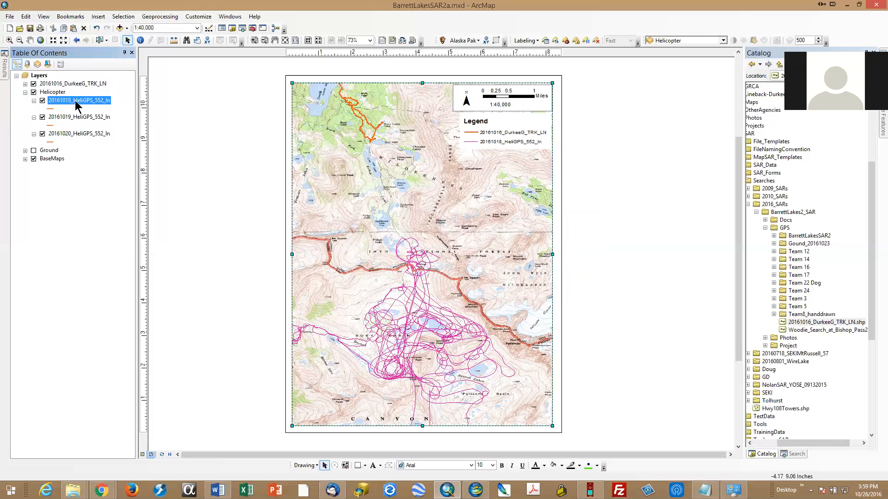
{"action": "left_click", "coordinate": [76, 102]}
{"action": "key", "text": "Right"}
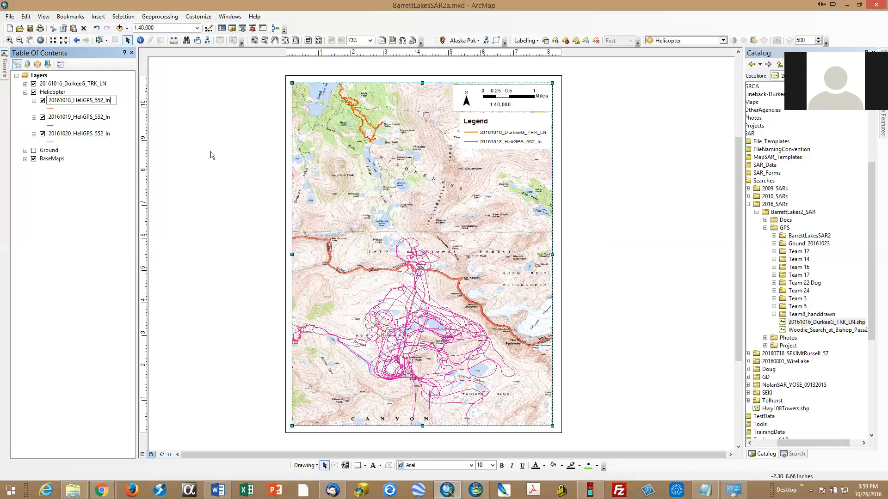
{"action": "key", "text": "BackSpace"}
{"action": "key", "text": "BackSpace"}
{"action": "key", "text": "BackSpace"}
{"action": "key", "text": "BackSpace"}
{"action": "key", "text": "Left"}
{"action": "key", "text": "Left"}
{"action": "key", "text": "Left"}
{"action": "key", "text": "Left"}
{"action": "key", "text": "Left"}
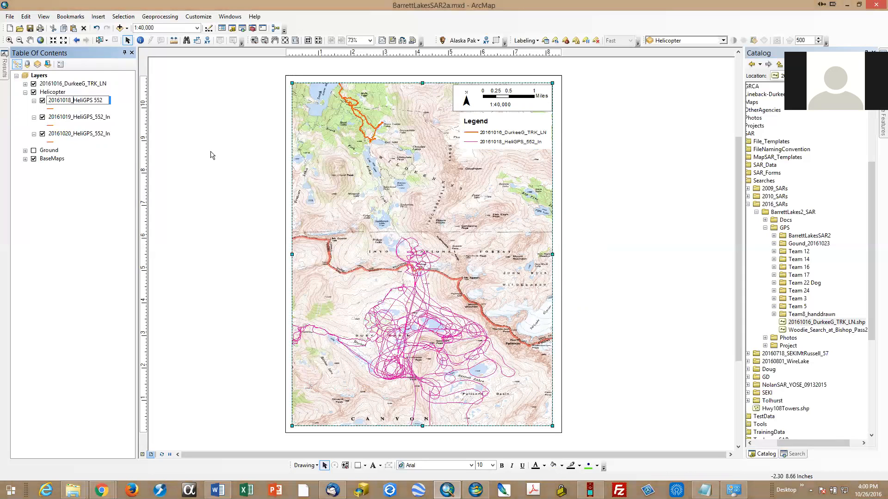
{"action": "key", "text": "BackSpace"}
{"action": "key", "text": "Return"}
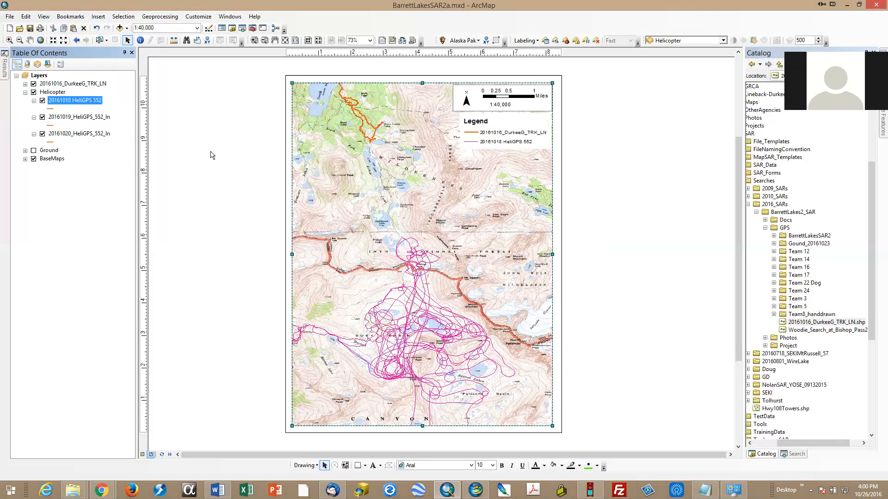
Step: Replace the underscores with spaces in the name of the 20161016 track layer
{"action": "left_click", "coordinate": [84, 84]}
{"action": "left_click", "coordinate": [85, 83]}
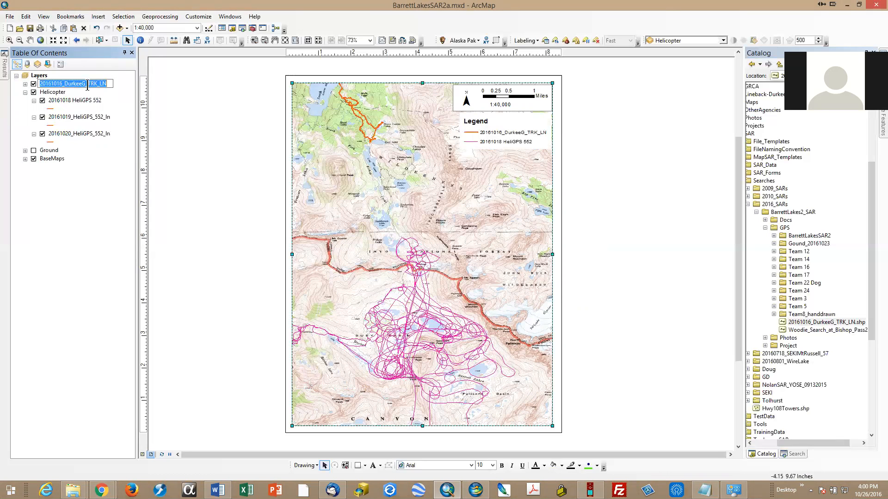
{"action": "key", "text": "Left"}
{"action": "key", "text": "Left"}
{"action": "key", "text": "Left"}
{"action": "key", "text": "Left"}
{"action": "key", "text": "Left"}
{"action": "key", "text": "Left"}
{"action": "key", "text": "BackSpace"}
{"action": "left_click", "coordinate": [64, 83]}
{"action": "key", "text": "BackSpace"}
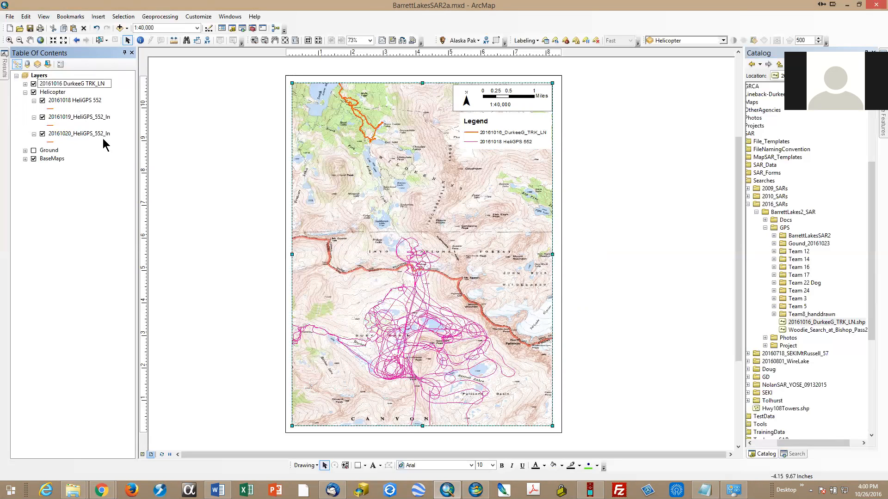
{"action": "key", "text": "BackSpace"}
{"action": "key", "text": "Return"}
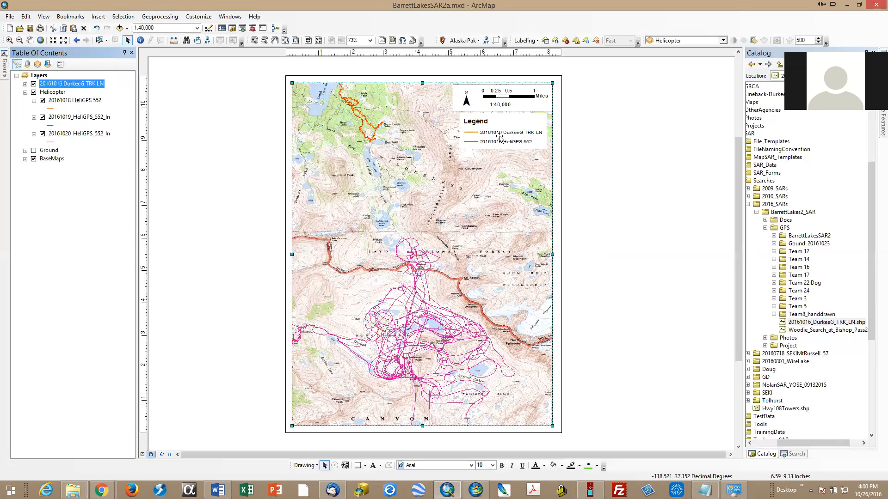
Step: Deselect the data frame and shift the whole page slightly up and right in the layout view
{"action": "left_click", "coordinate": [620, 191]}
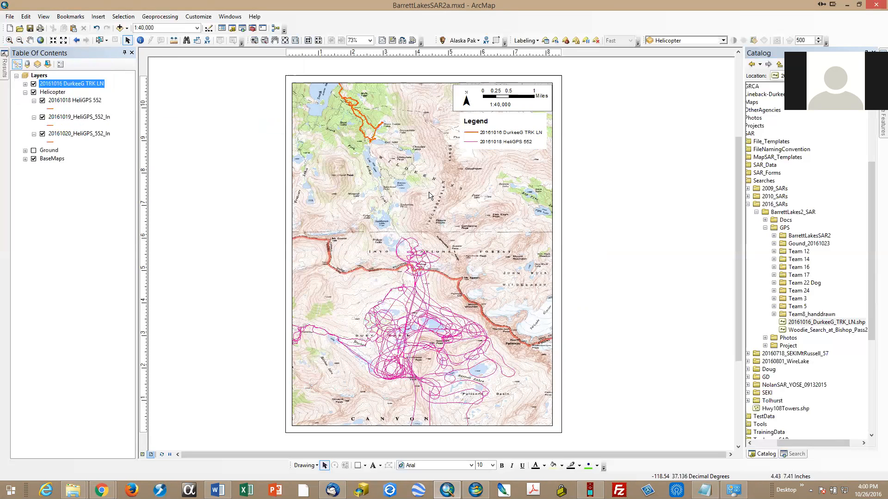
{"action": "left_click", "coordinate": [275, 40]}
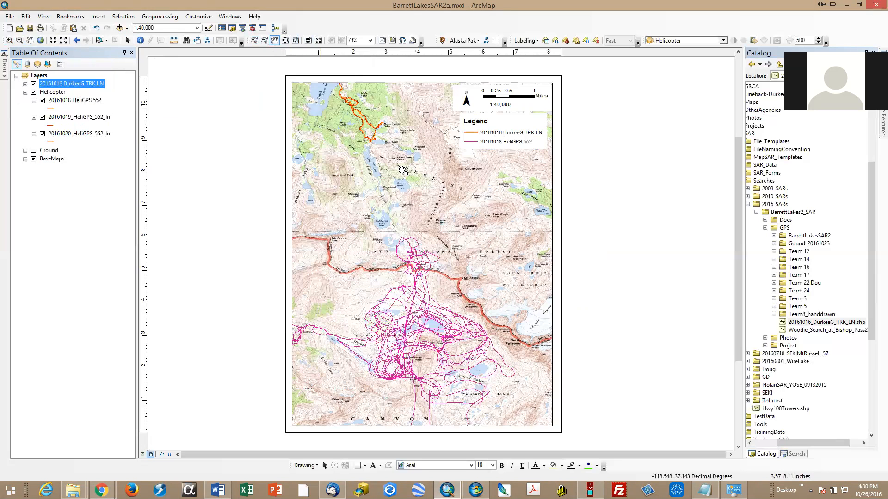
{"action": "mouse_move", "coordinate": [401, 171]}
{"action": "left_mouse_down"}
{"action": "mouse_move", "coordinate": [368, 210]}
{"action": "mouse_move", "coordinate": [326, 214]}
{"action": "mouse_move", "coordinate": [440, 178]}
{"action": "mouse_move", "coordinate": [415, 174]}
{"action": "left_mouse_up"}
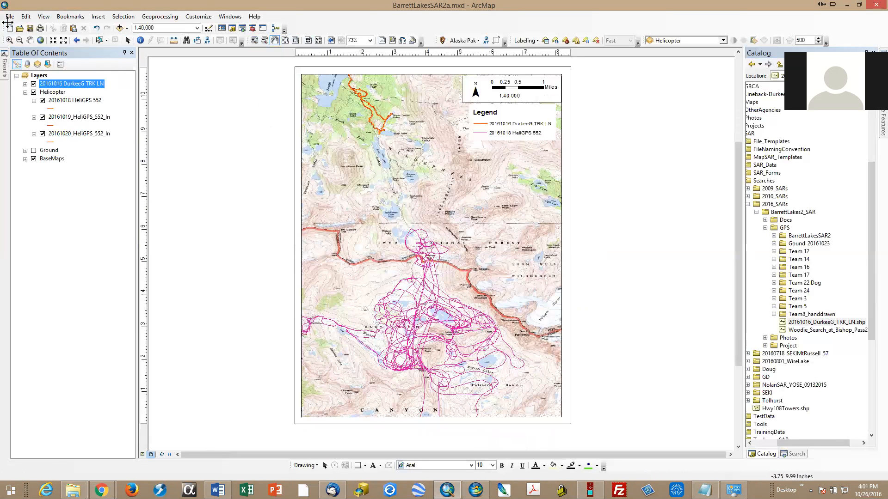
Step: Shift the map slightly west within the data frame and save this extent as a bookmark named "Dusy 1:40k"
{"action": "left_click", "coordinate": [30, 40]}
{"action": "left_click_drag", "start_coordinate": [384, 184], "coordinate": [374, 185]}
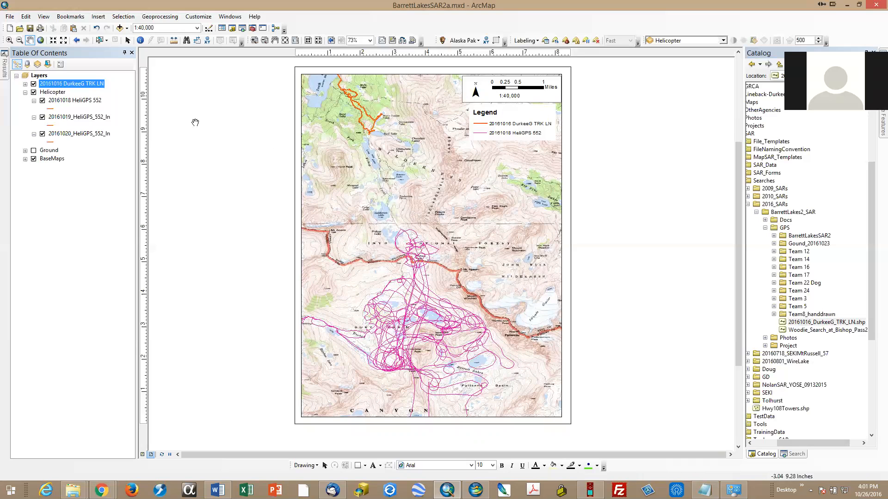
{"action": "left_click", "coordinate": [70, 18]}
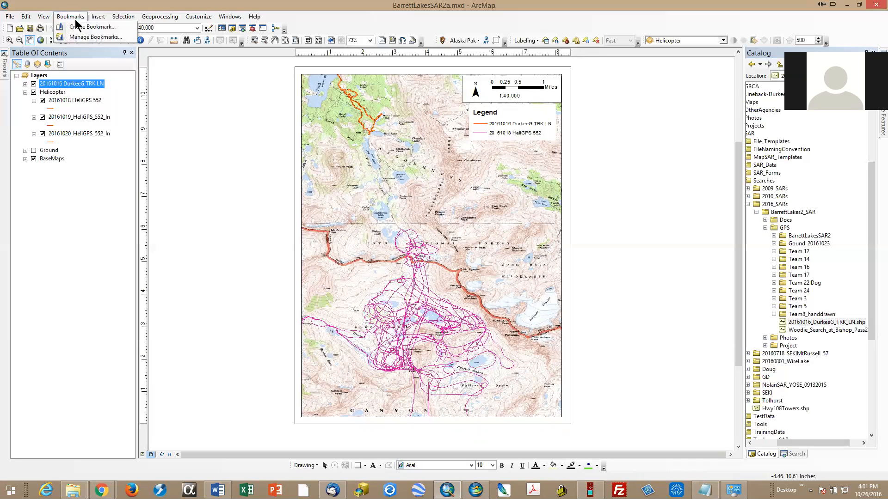
{"action": "left_click", "coordinate": [80, 28]}
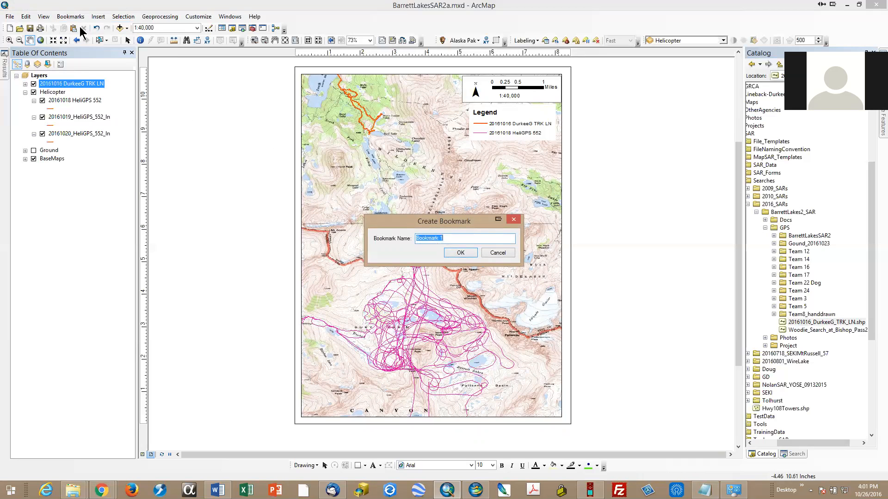
{"action": "type", "text": "Fing"}
{"action": "key", "text": "BackSpace"}
{"action": "key", "text": "BackSpace"}
{"action": "type", "text": "Dusy"}
{"action": "type", "text": "1:40k"}
{"action": "left_click", "coordinate": [460, 253]}
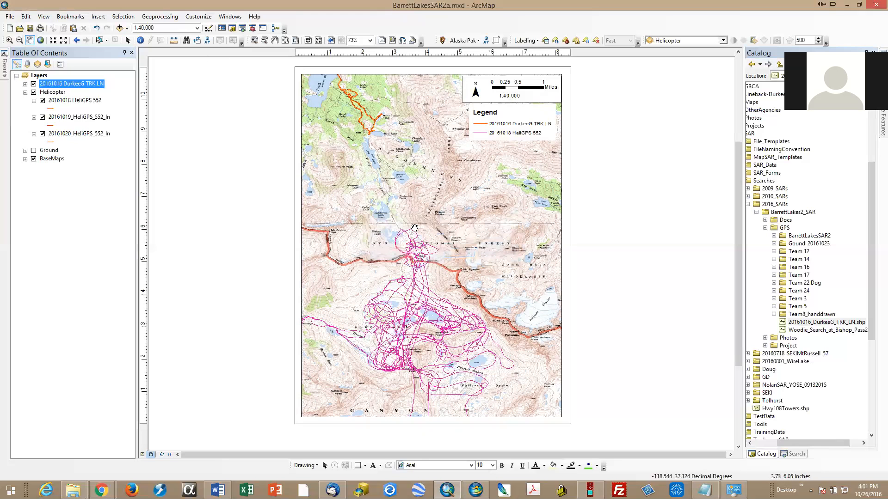
Step: Test the new bookmark by panning the map away and returning to its extent, and save the map document
{"action": "left_click_drag", "start_coordinate": [430, 235], "coordinate": [334, 230]}
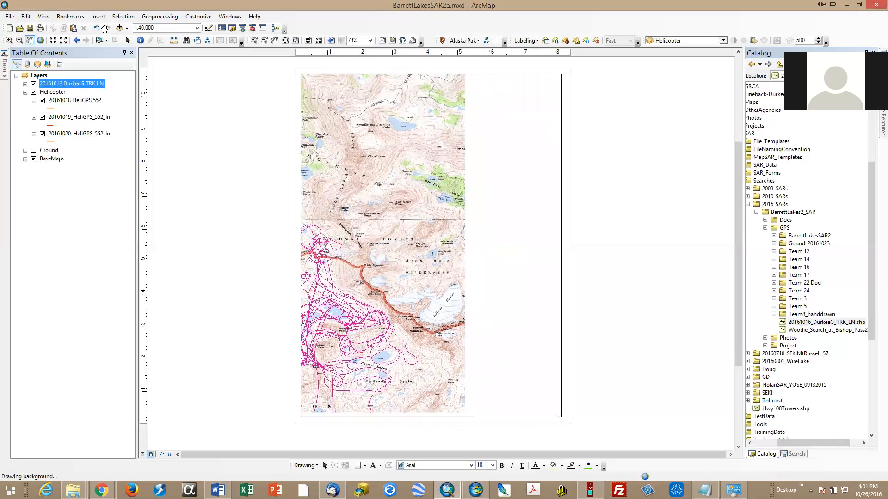
{"action": "left_click", "coordinate": [72, 17]}
{"action": "left_click", "coordinate": [83, 49]}
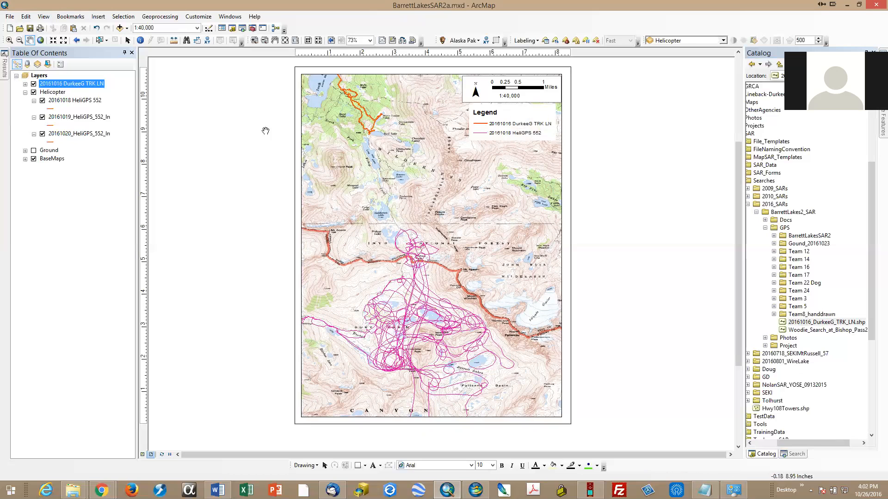
{"action": "left_click", "coordinate": [29, 26]}
{"action": "left_click", "coordinate": [10, 17]}
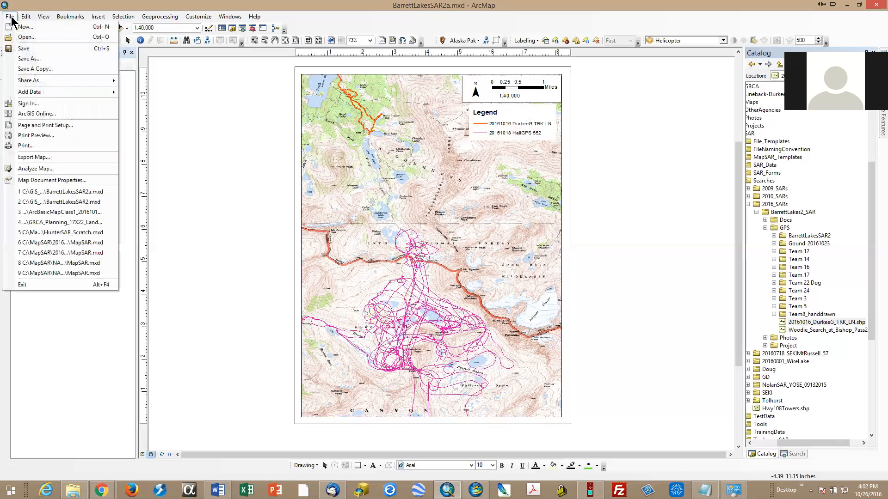
{"action": "left_click", "coordinate": [46, 157]}
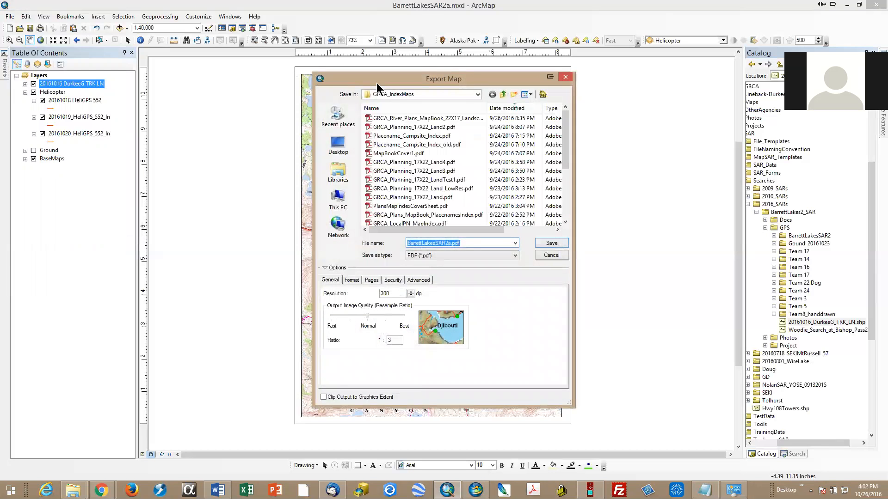
{"action": "left_click_drag", "start_coordinate": [376, 82], "coordinate": [151, 93]}
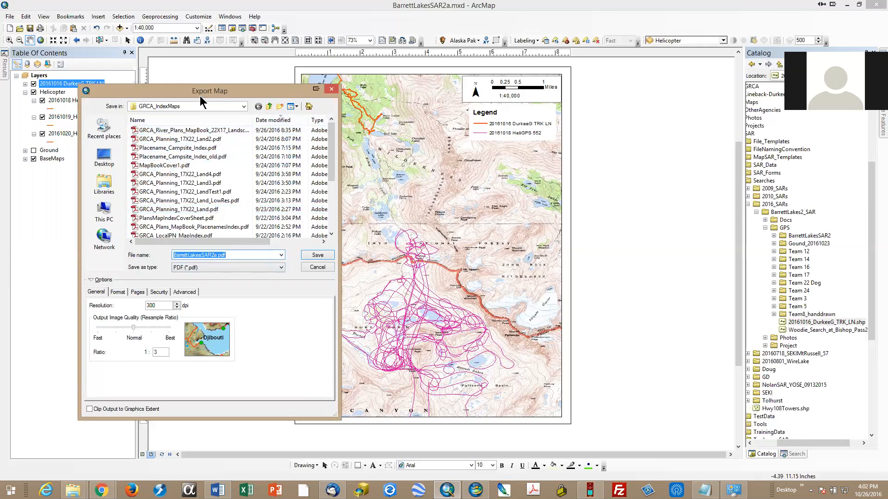
{"action": "left_click", "coordinate": [331, 89]}
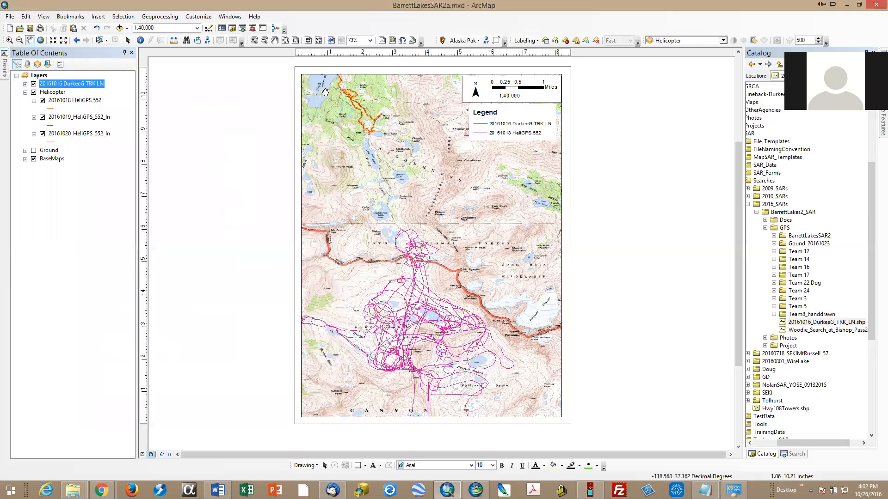
Step: Set up a map export in PDF format with the Products folder as the destination
{"action": "left_click", "coordinate": [10, 17]}
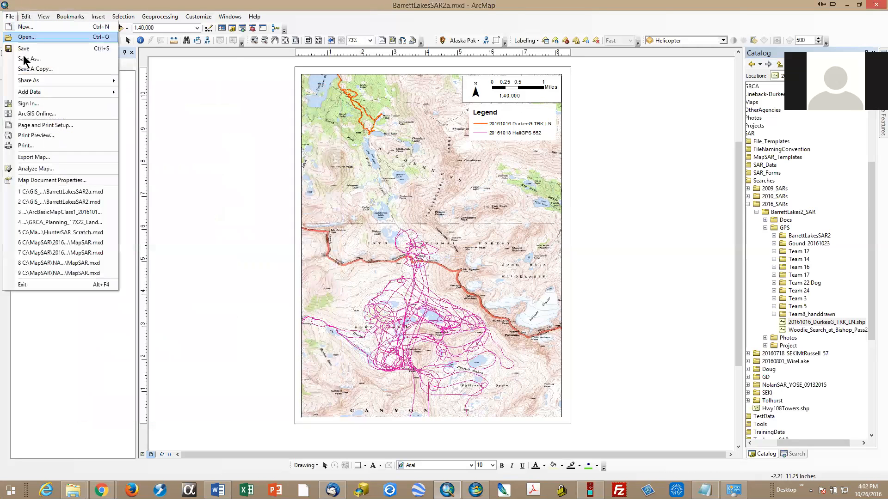
{"action": "left_click", "coordinate": [45, 157]}
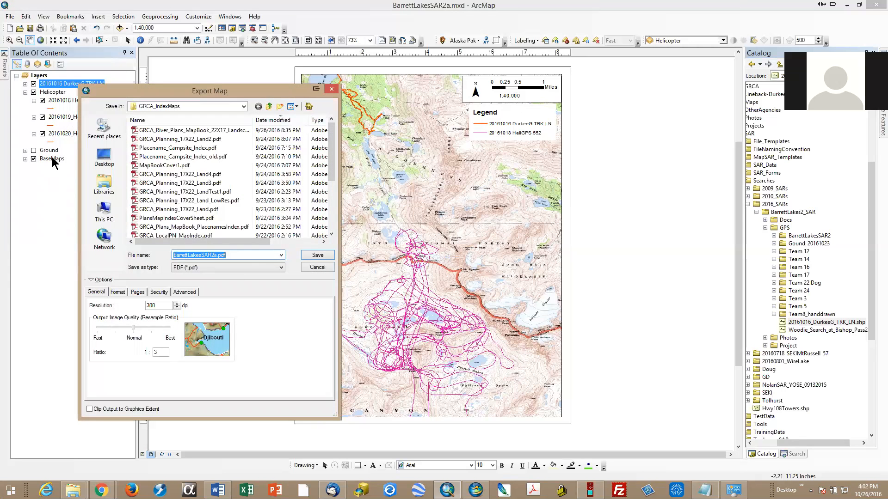
{"action": "left_click", "coordinate": [236, 268]}
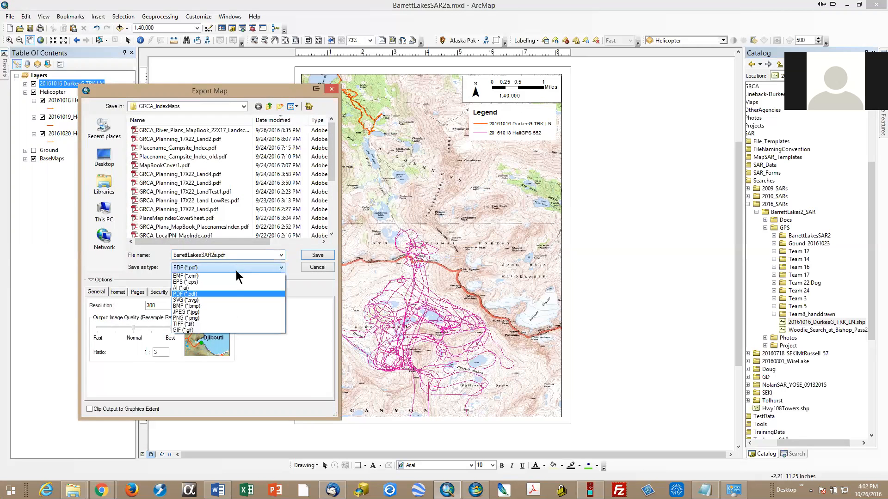
{"action": "left_click", "coordinate": [224, 297]}
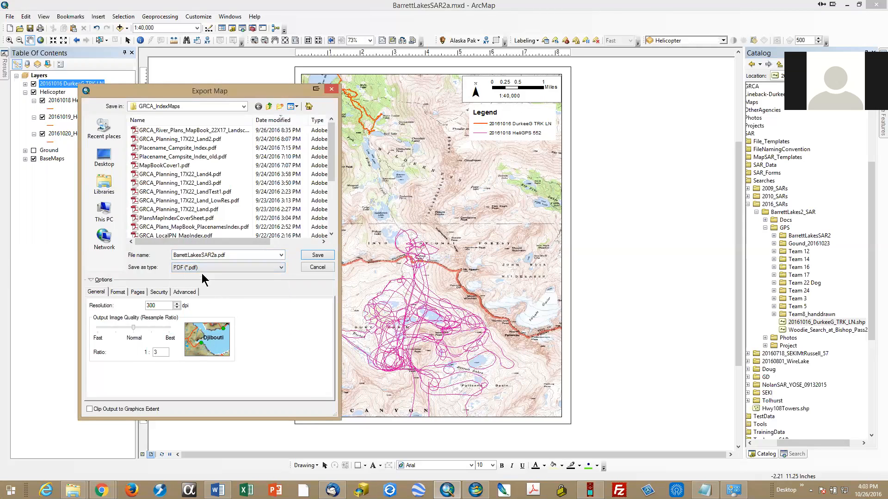
{"action": "left_click", "coordinate": [244, 109]}
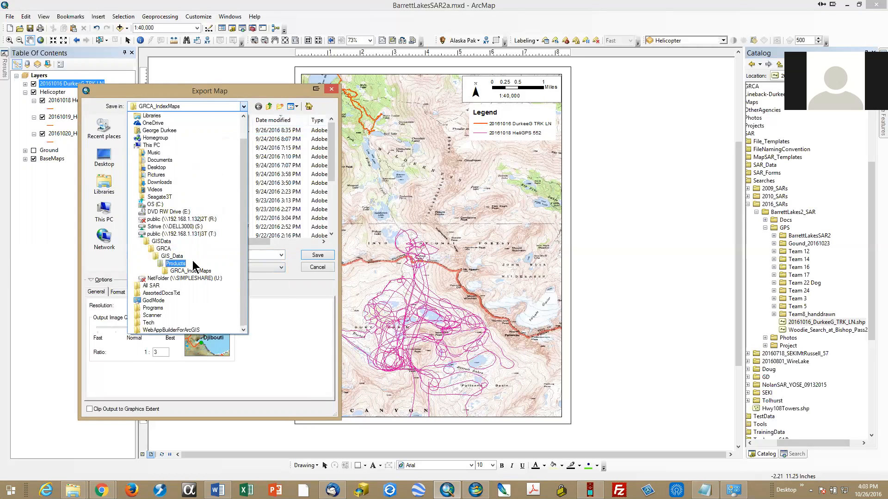
{"action": "left_click", "coordinate": [192, 262]}
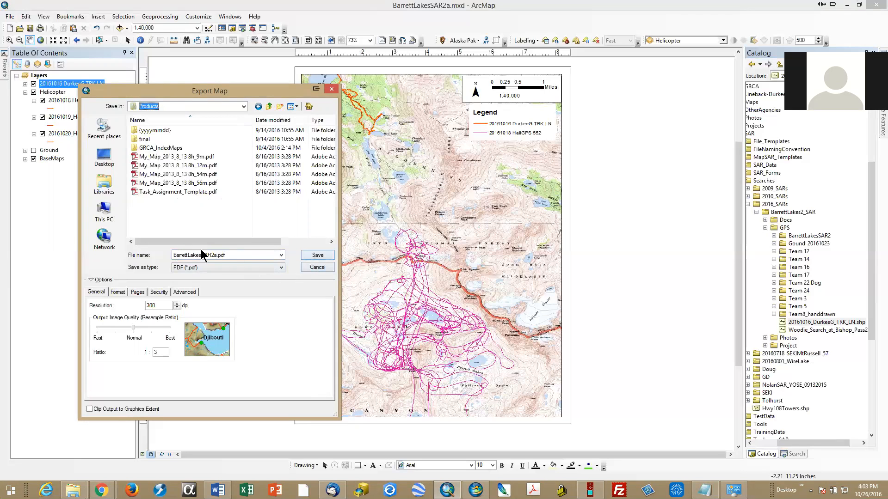
Step: Name the export file 20161026_BarrettLakesSAR2a.pdf and export the map
{"action": "double_click", "coordinate": [173, 255]}
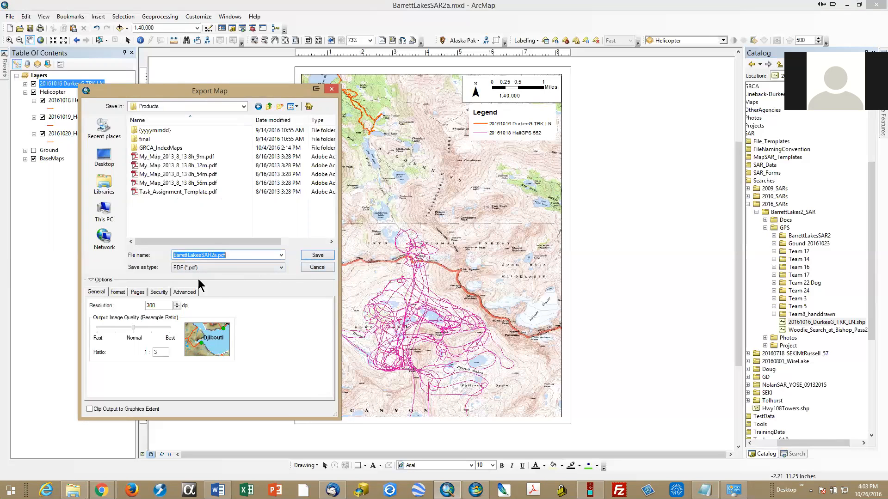
{"action": "key", "text": "End"}
{"action": "key", "text": "BackSpace"}
{"action": "type", "text": "2016"}
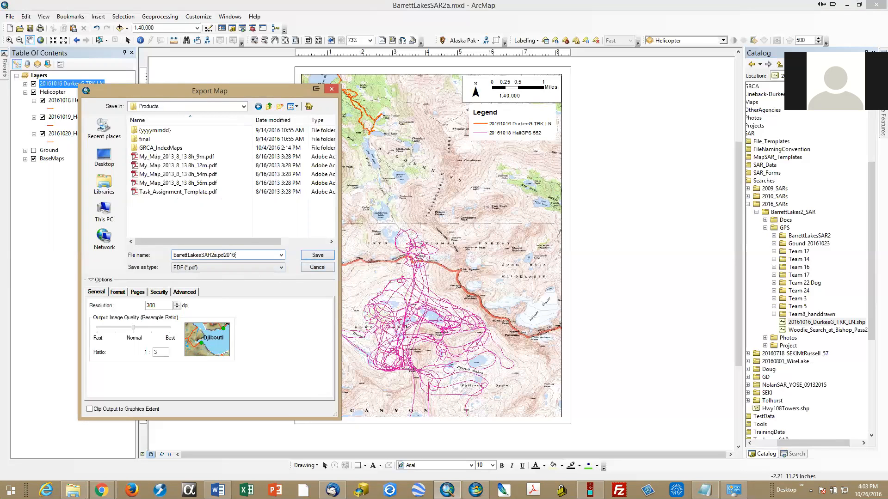
{"action": "type", "text": "1026_"}
{"action": "key", "text": "BackSpace"}
{"action": "key", "text": "BackSpace"}
{"action": "key", "text": "BackSpace"}
{"action": "key", "text": "BackSpace"}
{"action": "key", "text": "BackSpace"}
{"action": "key", "text": "BackSpace"}
{"action": "key", "text": "BackSpace"}
{"action": "key", "text": "BackSpace"}
{"action": "type", "text": "20161026_"}
{"action": "left_click", "coordinate": [319, 256]}
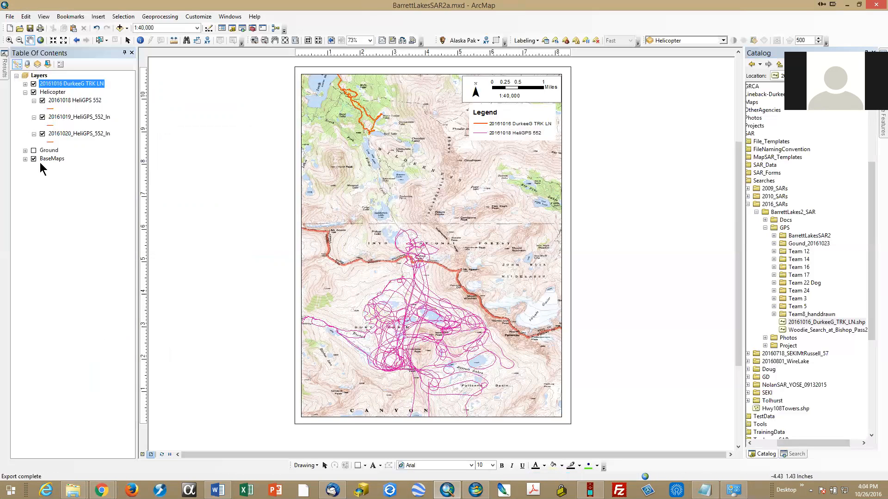
Step: Reopen the map export settings and check the folder path of the Products destination
{"action": "left_click", "coordinate": [9, 18]}
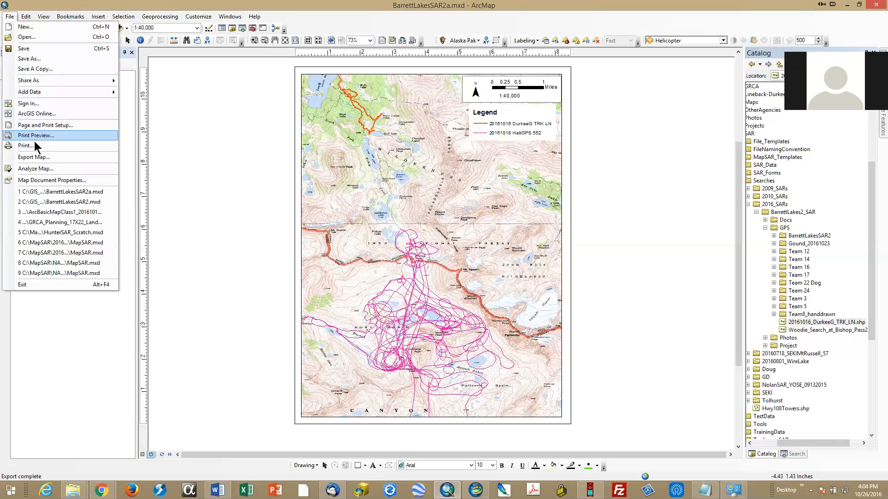
{"action": "left_click", "coordinate": [39, 158]}
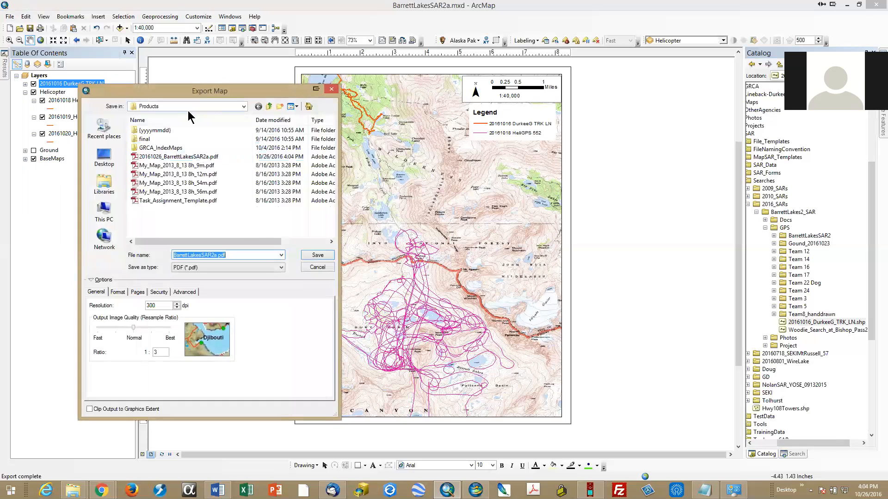
{"action": "left_click", "coordinate": [188, 110]}
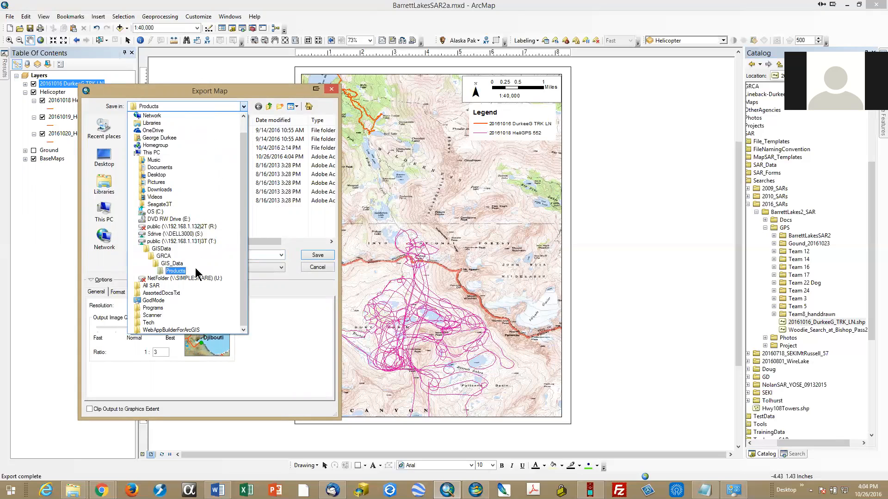
{"action": "left_click", "coordinate": [633, 432]}
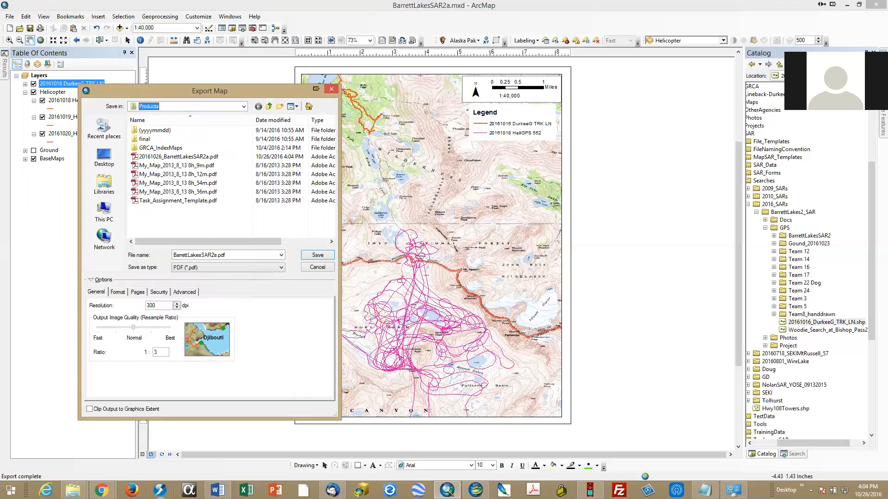
Step: Switch to File Explorer, browse to the Products folder under GRCA\GIS_Data, and open 20161026_BarrettLakesSAR2a.pdf
{"action": "left_click", "coordinate": [73, 490]}
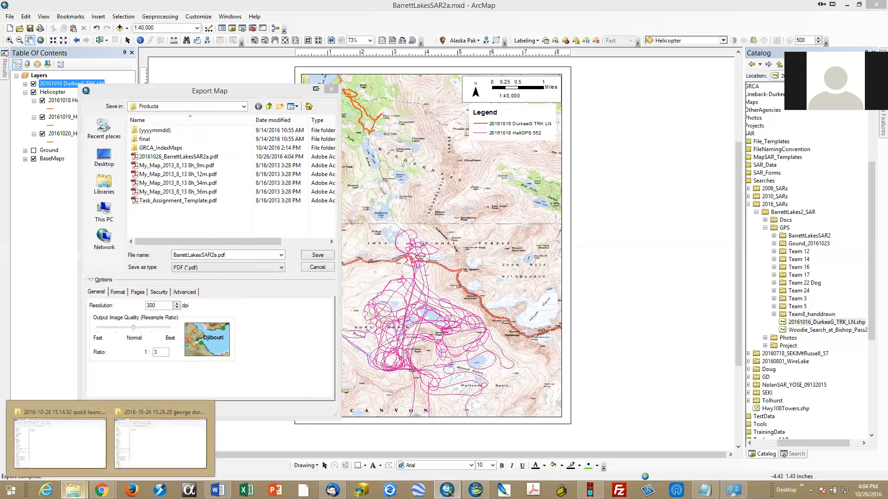
{"action": "left_click", "coordinate": [66, 452]}
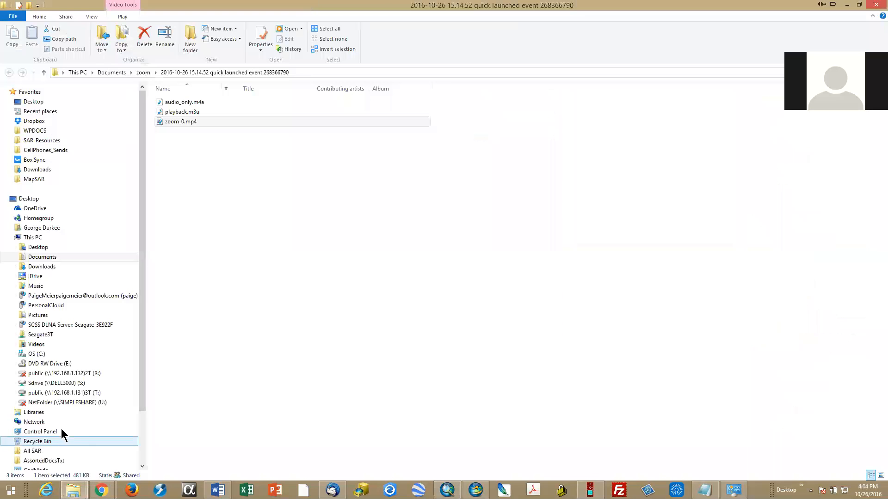
{"action": "left_click", "coordinate": [40, 111]}
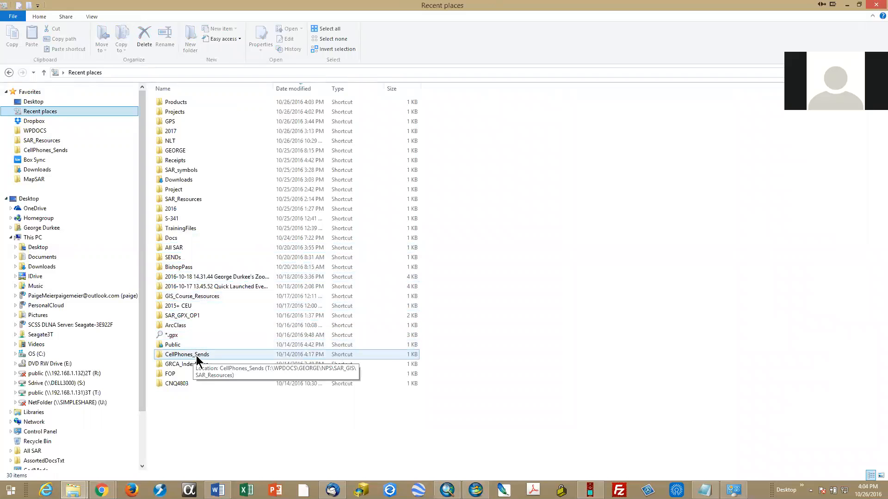
{"action": "double_click", "coordinate": [173, 113]}
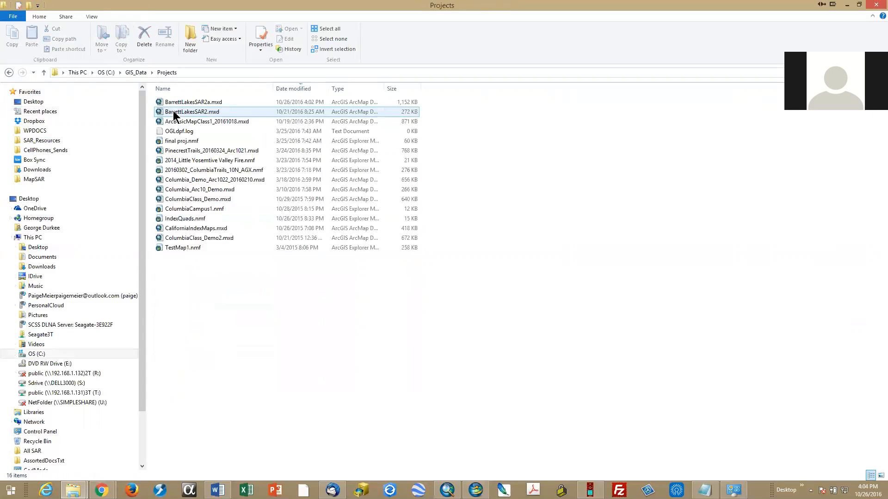
{"action": "left_click", "coordinate": [131, 73]}
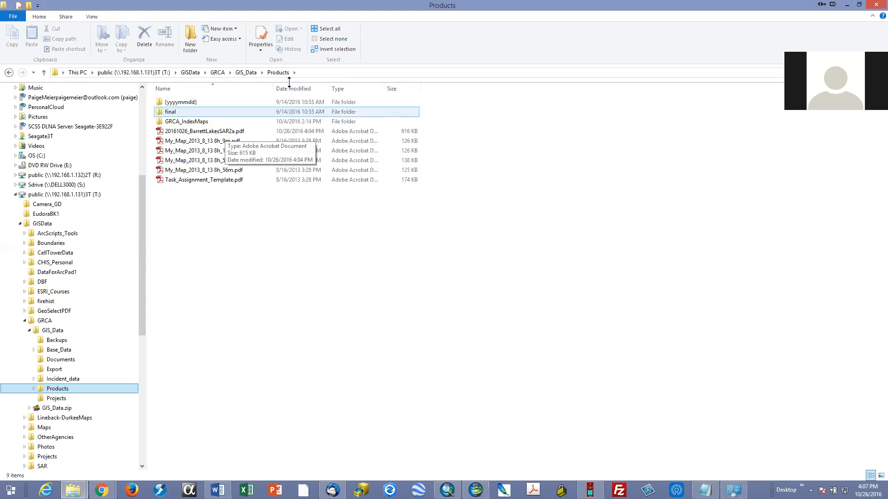
{"action": "left_click", "coordinate": [160, 132]}
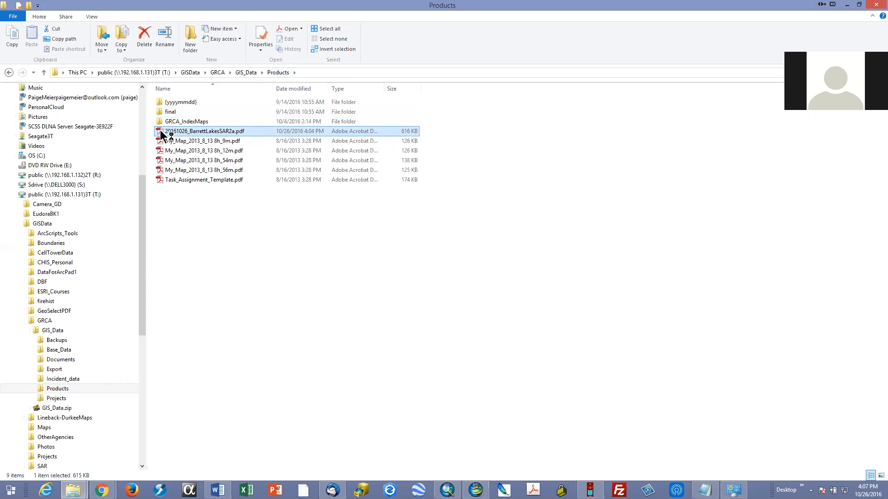
{"action": "double_click", "coordinate": [161, 131]}
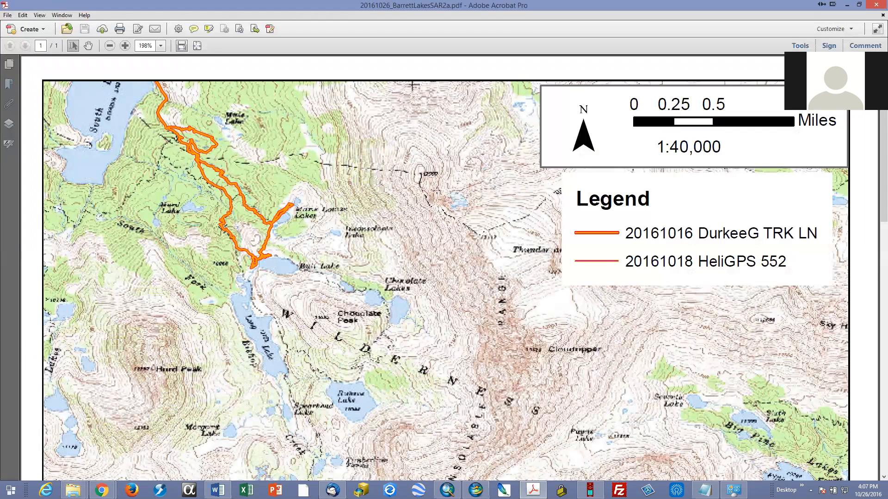
Step: Zoom the exported PDF out to 125% to inspect the helicopter tracks, and accept automatic installation of Acrobat updates
{"action": "left_click", "coordinate": [110, 46]}
{"action": "left_click", "coordinate": [110, 46]}
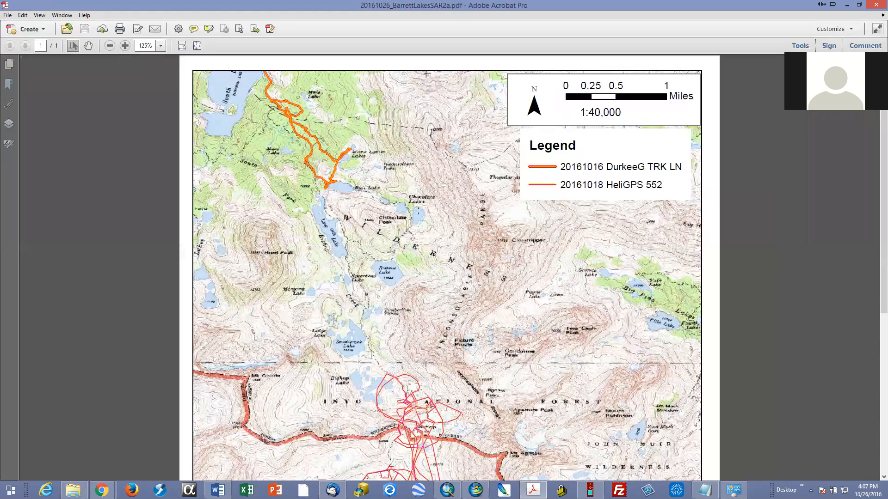
{"action": "scroll", "coordinate": [419, 212], "scroll_direction": "down", "scroll_amount": 2}
{"action": "scroll", "coordinate": [419, 212], "scroll_direction": "down", "scroll_amount": 4}
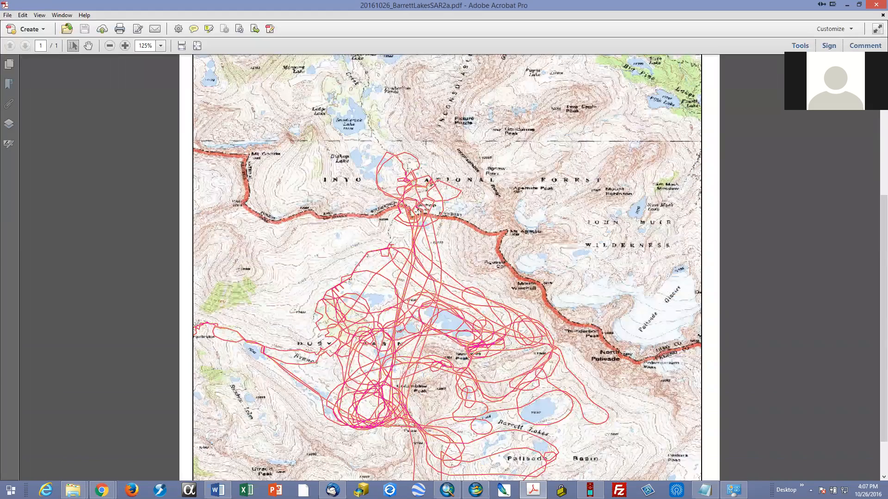
{"action": "scroll", "coordinate": [555, 368], "scroll_direction": "down", "scroll_amount": 1}
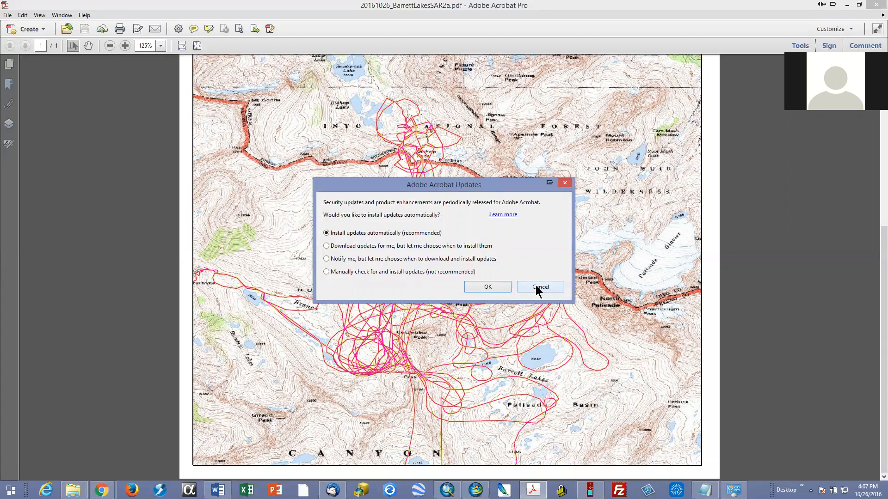
{"action": "left_click", "coordinate": [487, 287]}
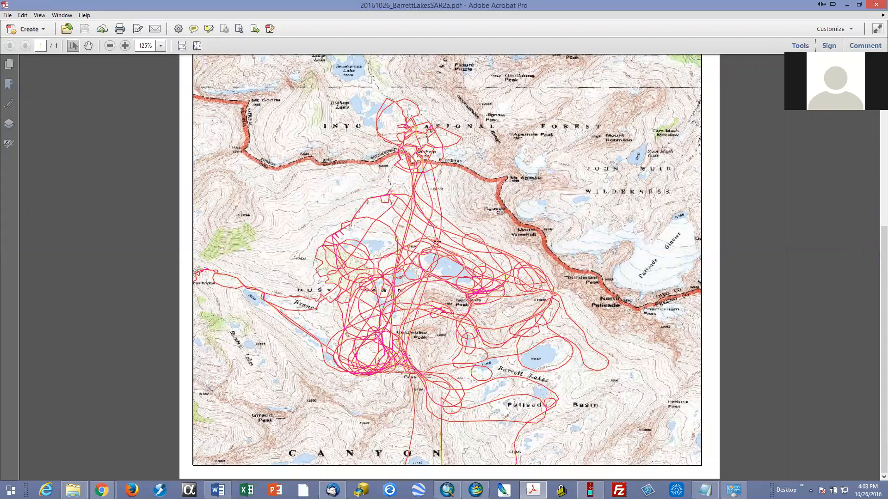
Step: Review the exported page's legend, scale bar and north arrow, and compare the legend entries with the tracks
{"action": "scroll", "coordinate": [435, 241], "scroll_direction": "up", "scroll_amount": 10}
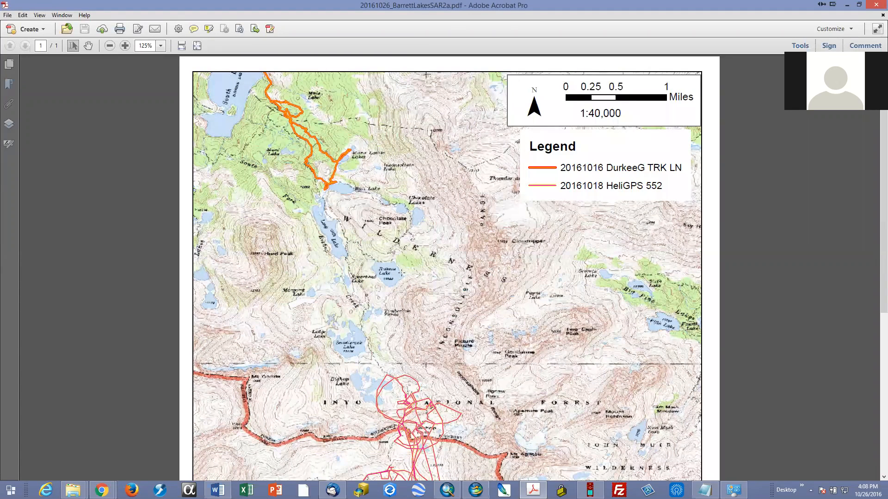
{"action": "scroll", "coordinate": [466, 290], "scroll_direction": "down", "scroll_amount": 8}
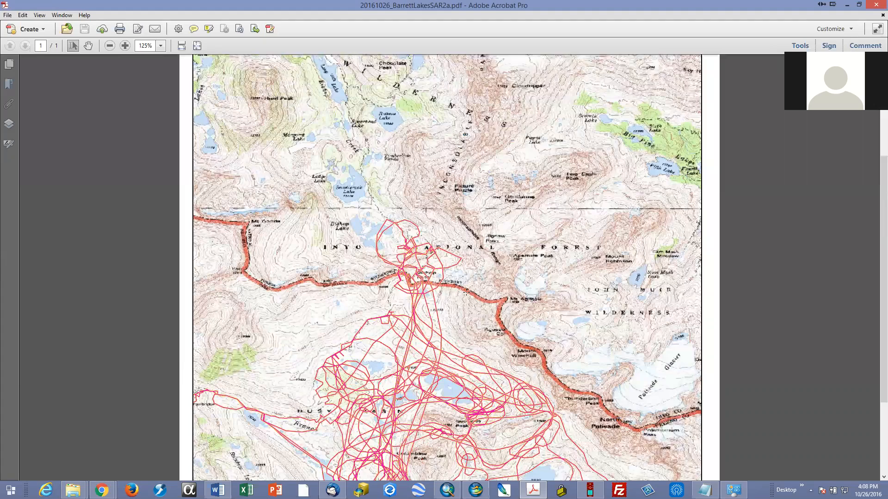
{"action": "scroll", "coordinate": [466, 291], "scroll_direction": "down", "scroll_amount": 4}
{"action": "scroll", "coordinate": [418, 301], "scroll_direction": "up", "scroll_amount": 12}
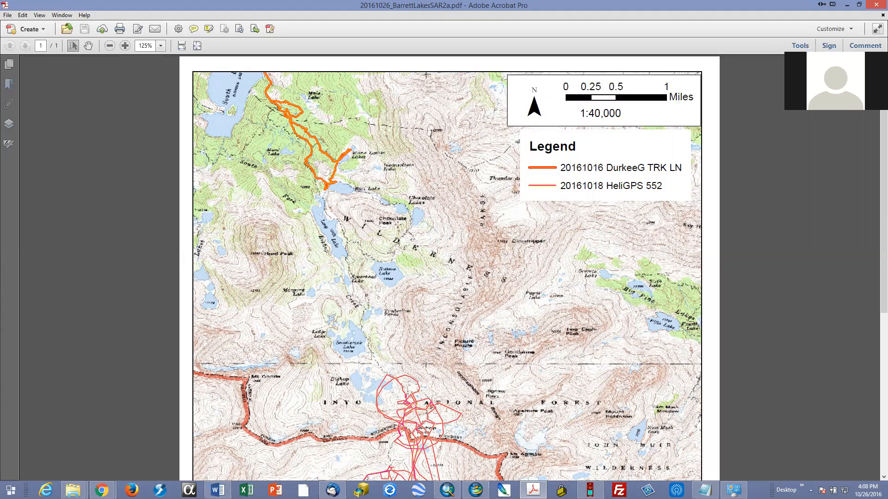
{"action": "left_click", "coordinate": [569, 16]}
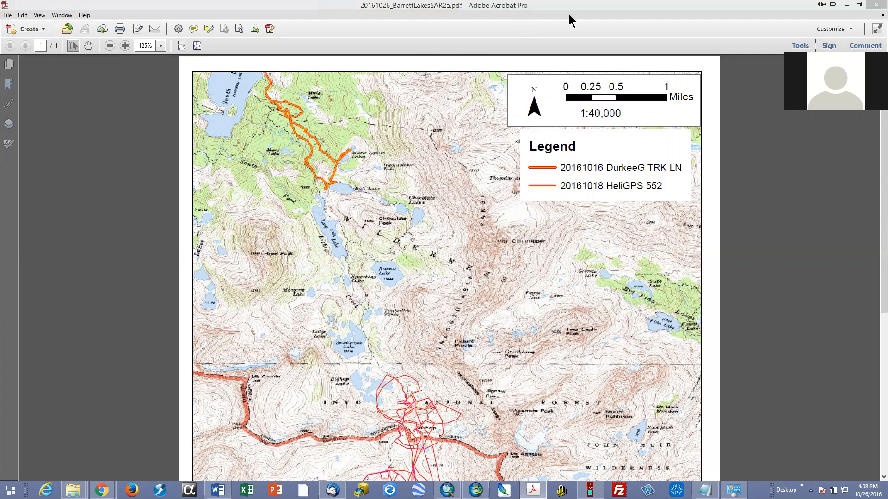